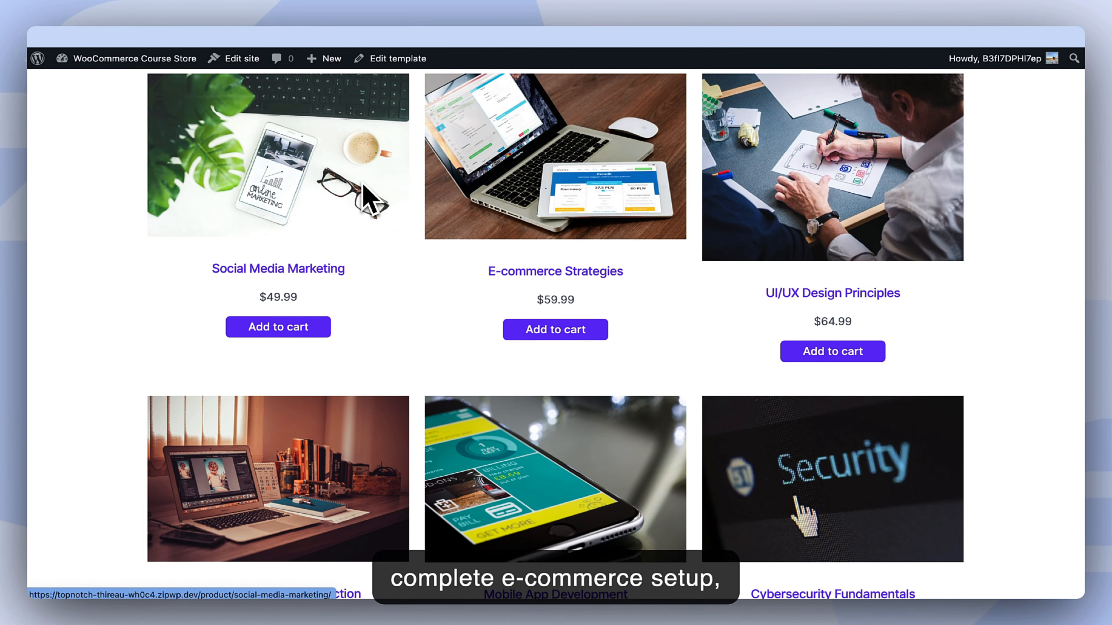
Look over the store's course products, switch to the Course Site dashboard, and open the LearnDash LMS course list
{"action": "scroll", "coordinate": [369, 199], "scroll_direction": "down", "scroll_amount": 7}
{"action": "scroll", "coordinate": [370, 199], "scroll_direction": "up", "scroll_amount": 5}
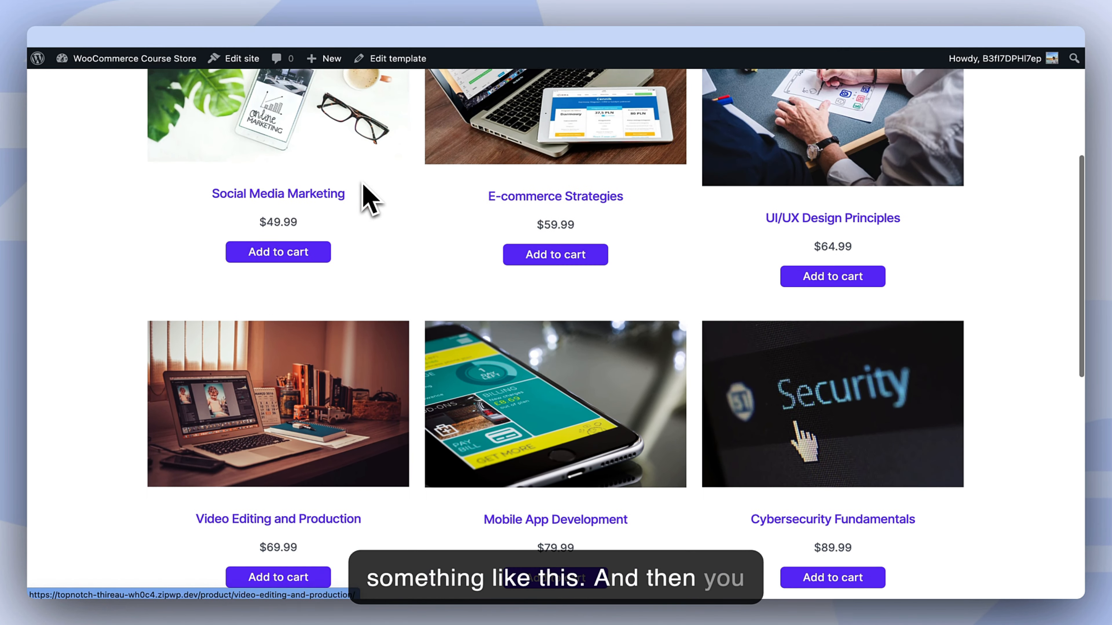
{"action": "left_click", "coordinate": [148, 4]}
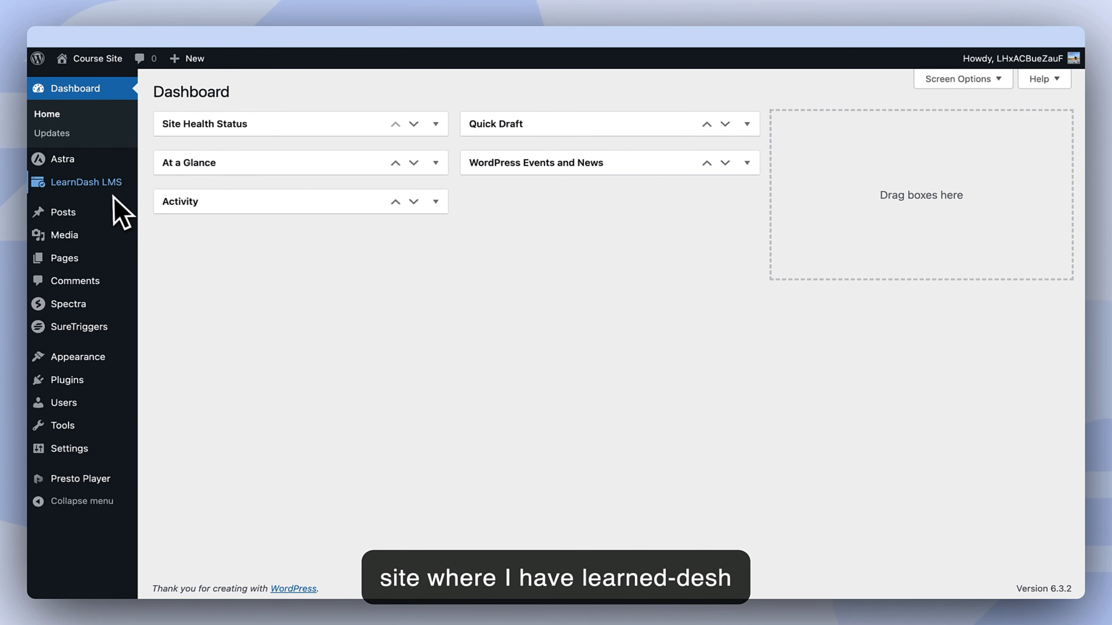
{"action": "mouse_move", "coordinate": [115, 185]}
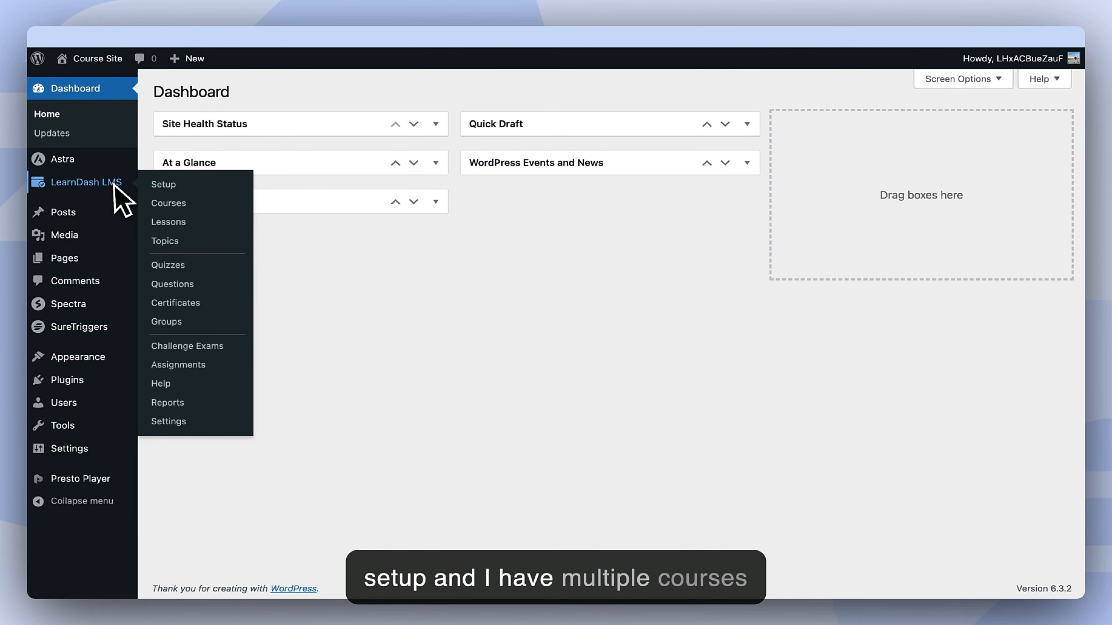
{"action": "left_click", "coordinate": [171, 204]}
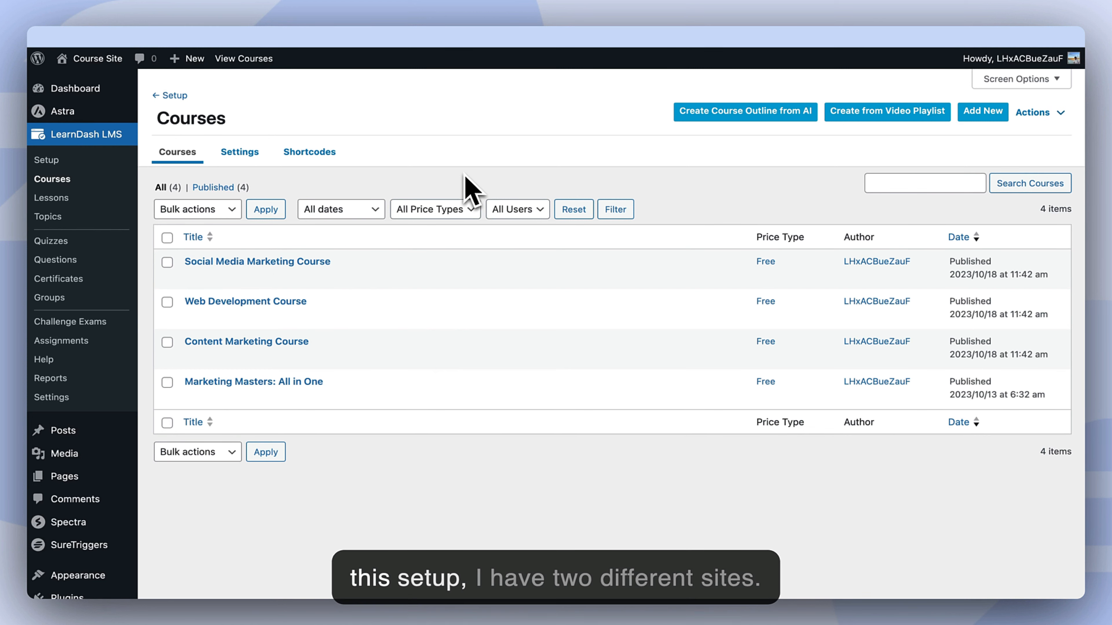
Compare the WooCommerce store's shop page with the Course Site's list of LearnDash courses
{"action": "left_click", "coordinate": [273, 1]}
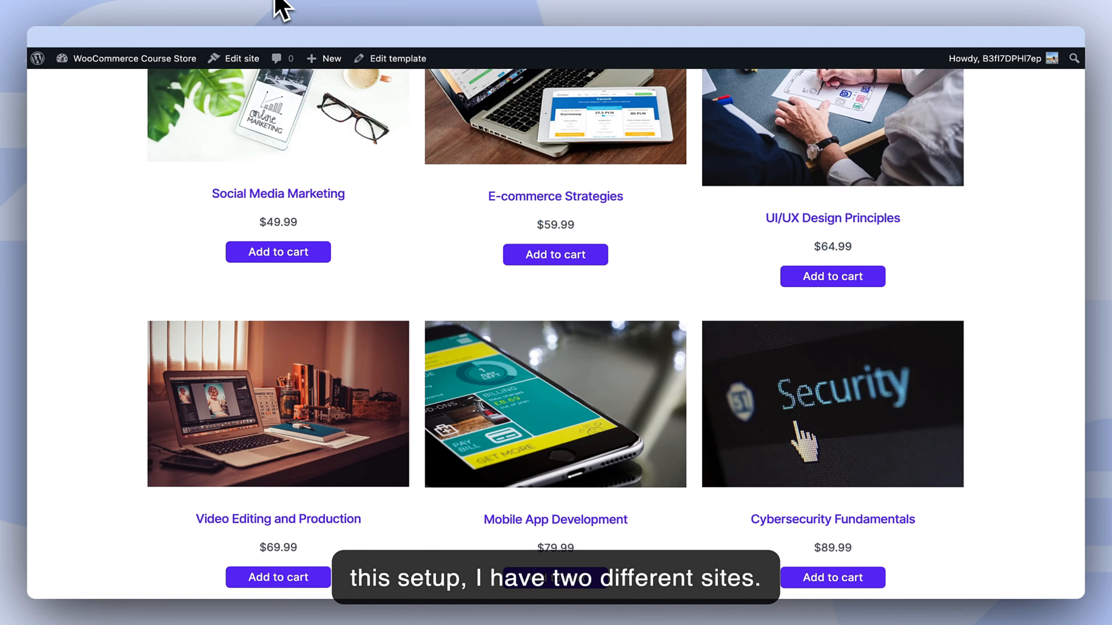
{"action": "scroll", "coordinate": [302, 132], "scroll_direction": "up", "scroll_amount": 5}
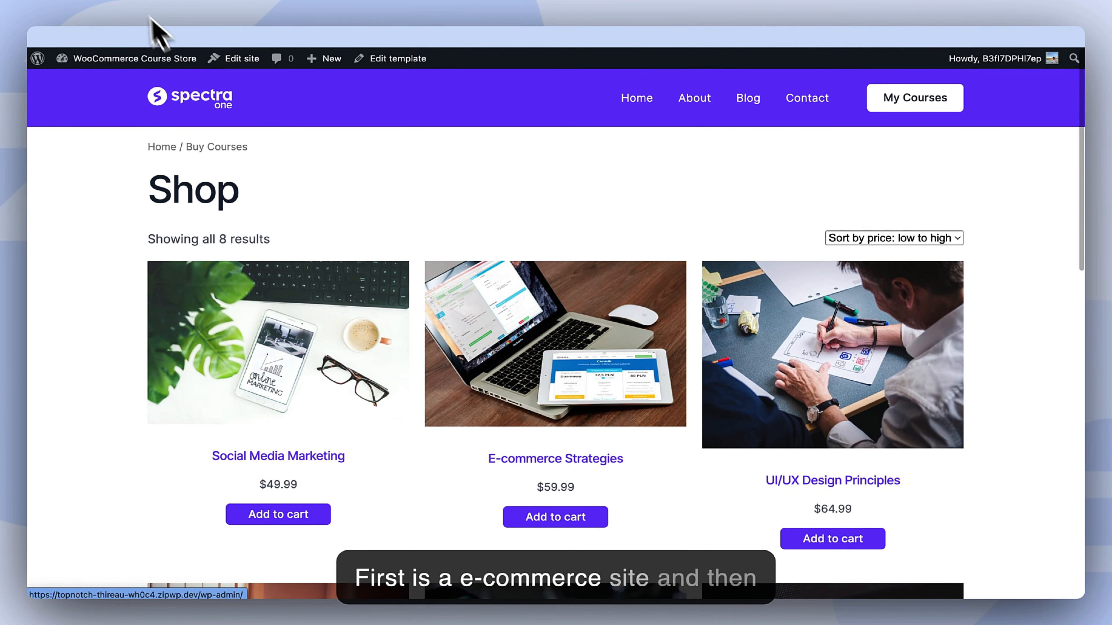
{"action": "left_click", "coordinate": [131, 3]}
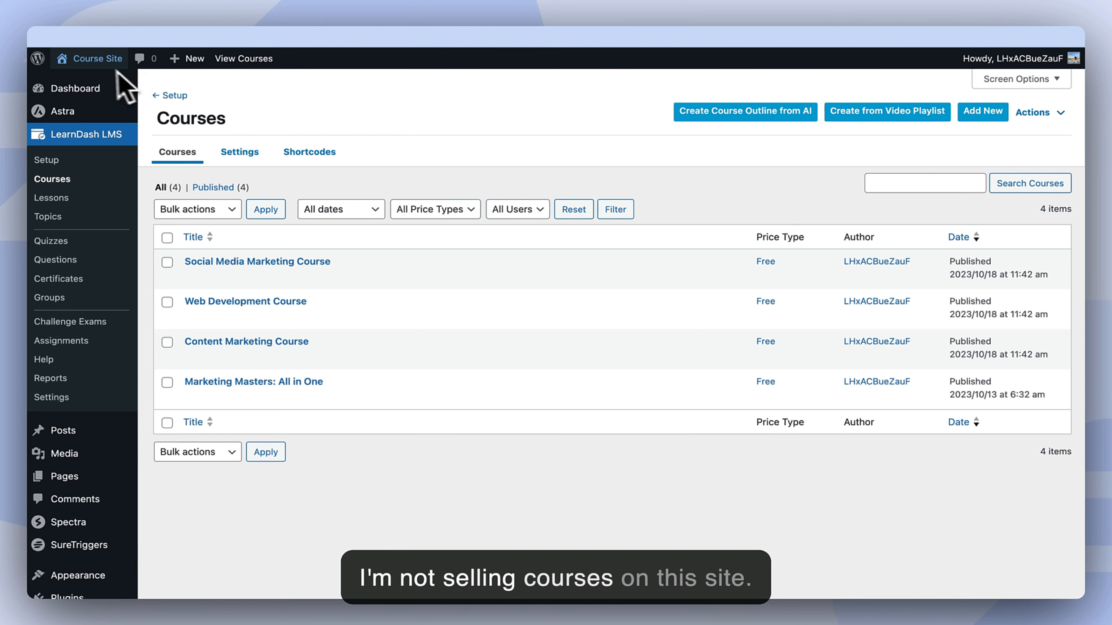
{"action": "left_click", "coordinate": [278, 9]}
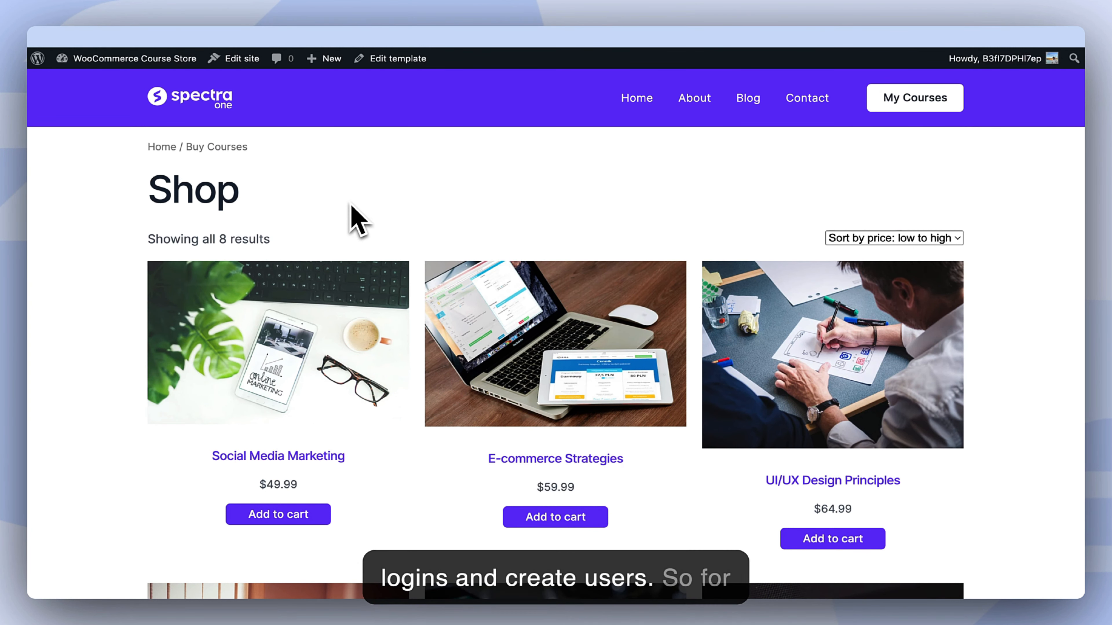
{"action": "scroll", "coordinate": [359, 219], "scroll_direction": "down", "scroll_amount": 3}
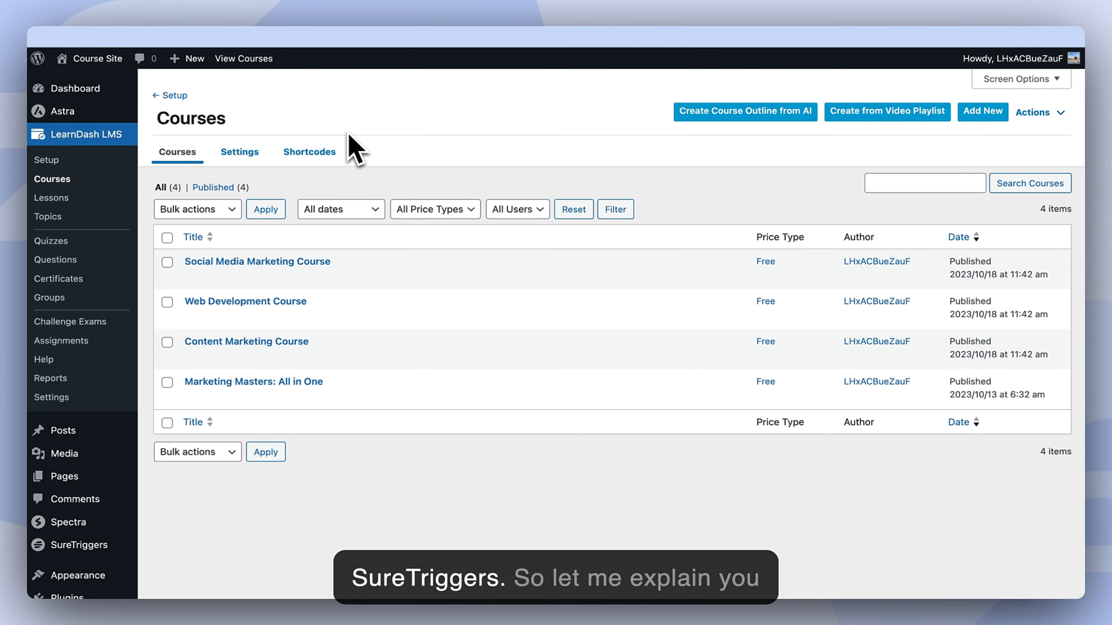
Open the suretriggers.com website in a new browser tab
{"action": "left_click", "coordinate": [382, 1]}
{"action": "type", "text": "suretriggers.com"}
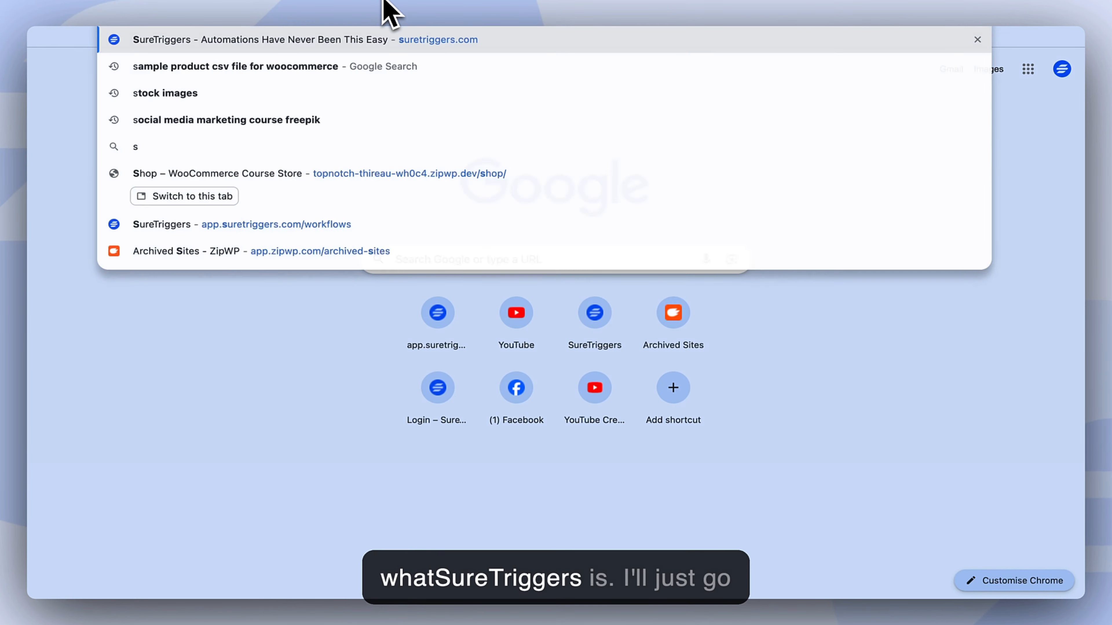
{"action": "key", "text": "Return"}
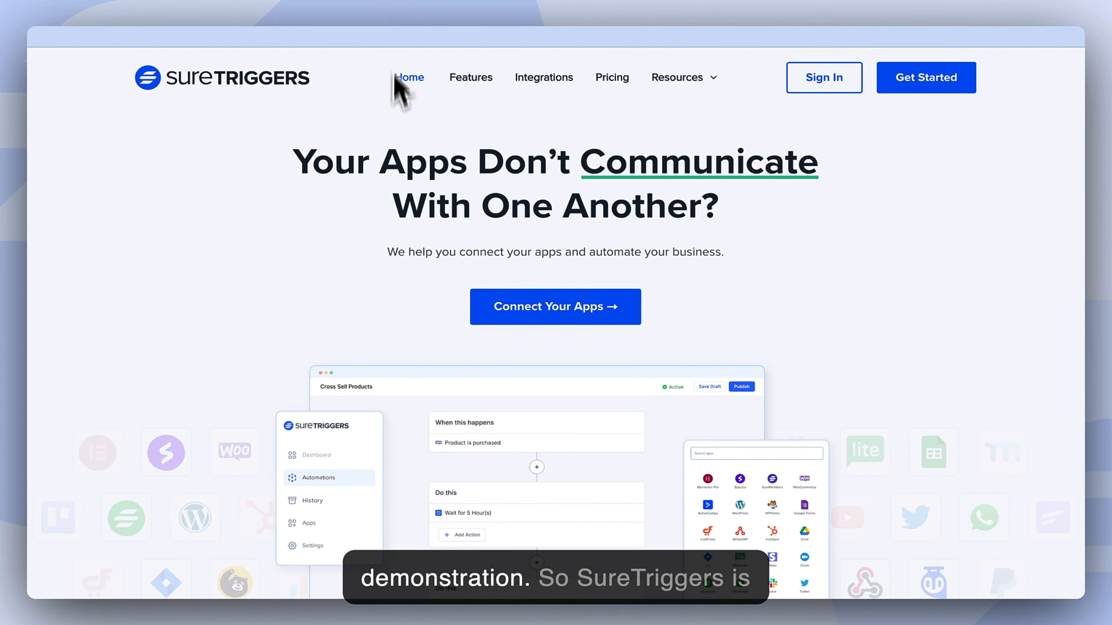
Examine the SureTriggers home page for its purpose, supported apps, trigger and action setup, and main features
{"action": "triple_click", "coordinate": [382, 177]}
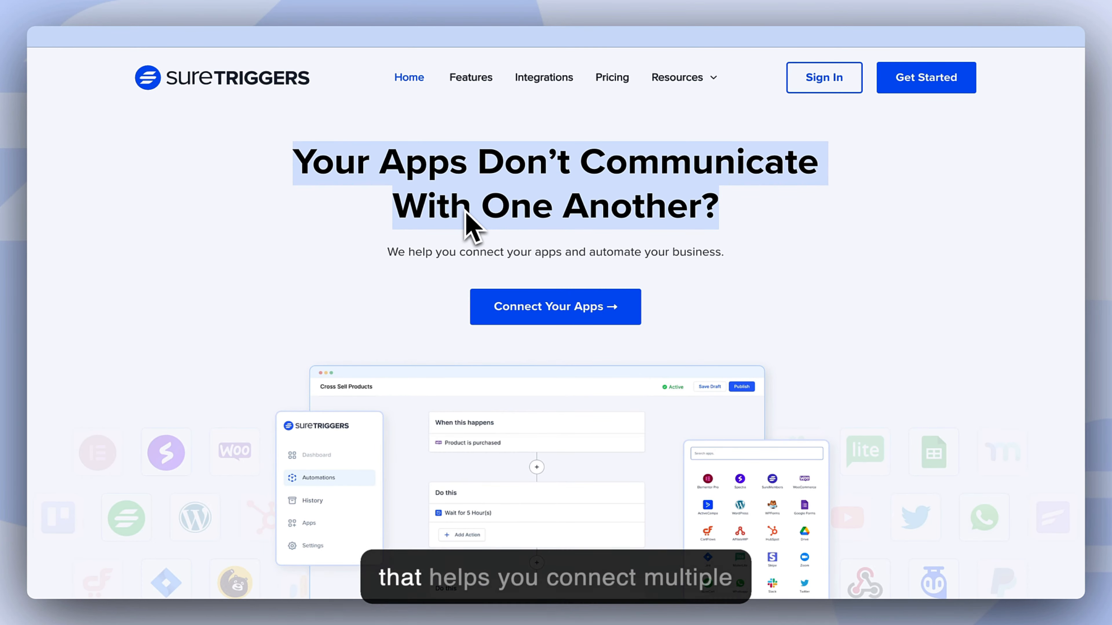
{"action": "double_click", "coordinate": [445, 252]}
{"action": "scroll", "coordinate": [444, 252], "scroll_direction": "down", "scroll_amount": 2}
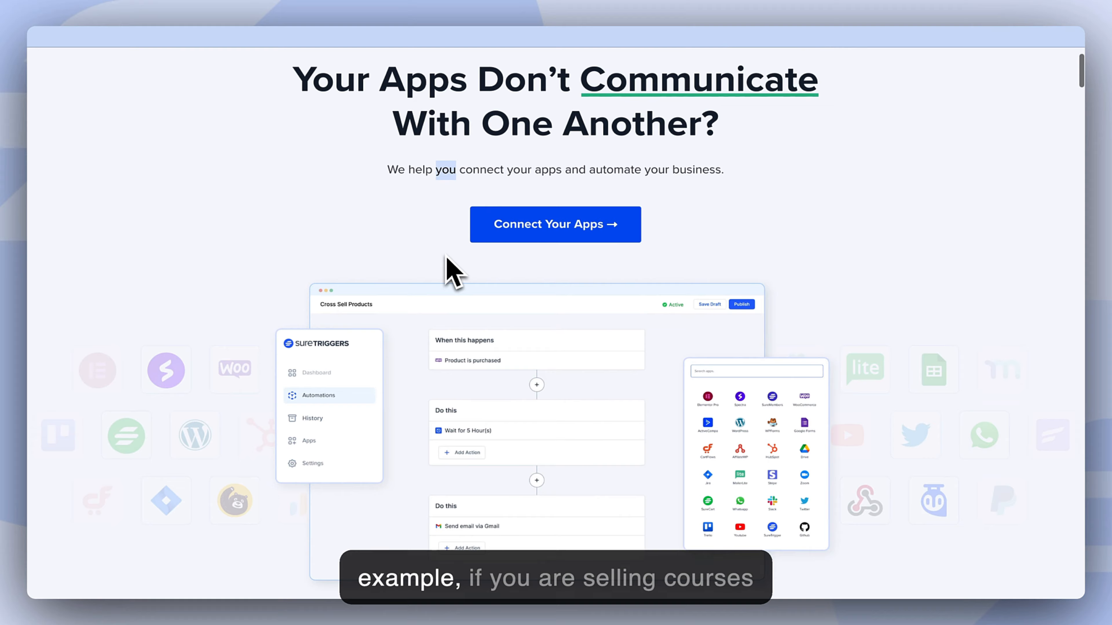
{"action": "scroll", "coordinate": [448, 260], "scroll_direction": "down", "scroll_amount": 3}
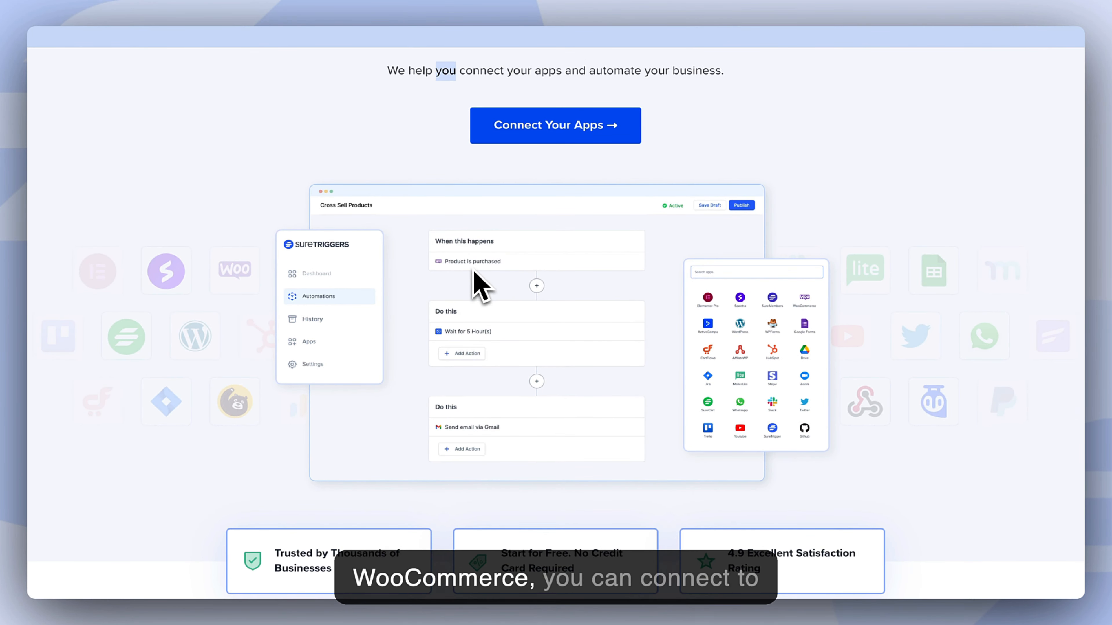
{"action": "scroll", "coordinate": [474, 272], "scroll_direction": "down", "scroll_amount": 1}
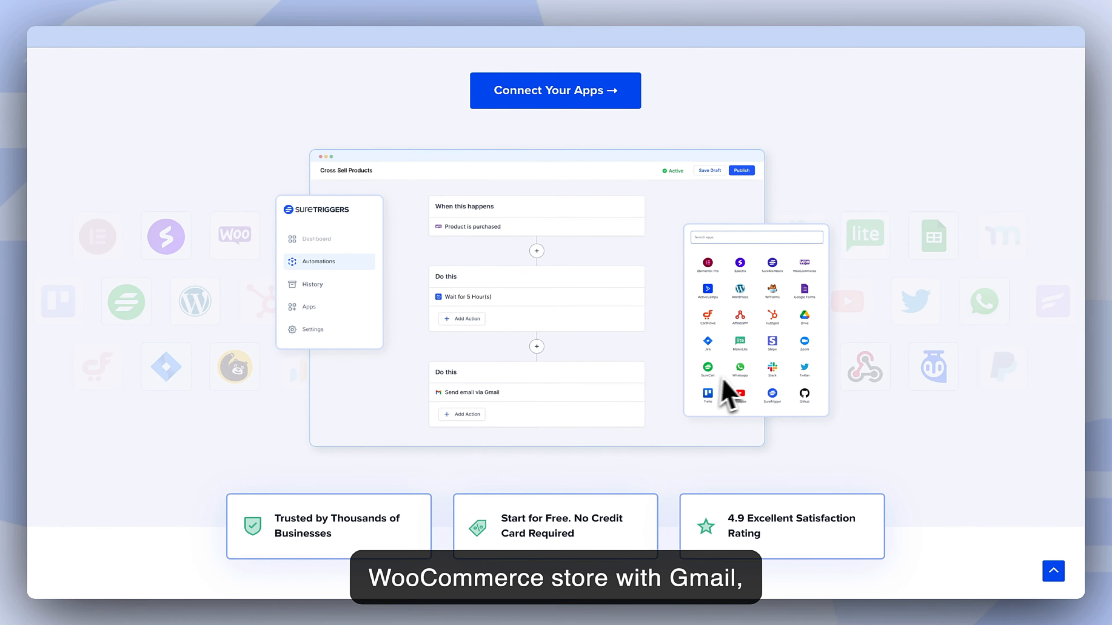
{"action": "scroll", "coordinate": [761, 377], "scroll_direction": "down", "scroll_amount": 8}
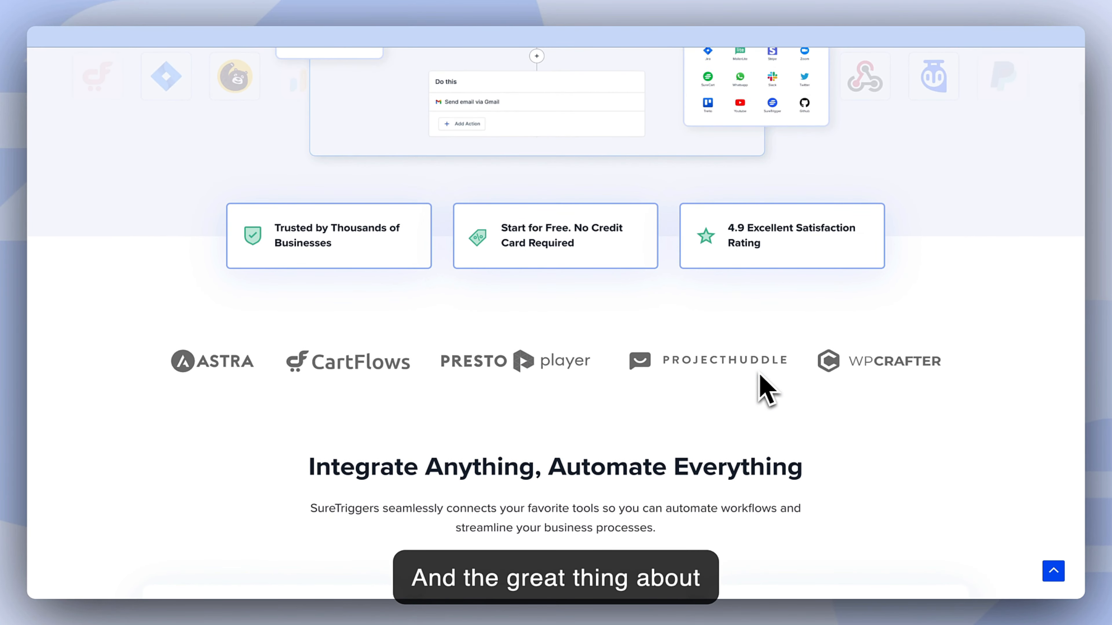
{"action": "scroll", "coordinate": [760, 377], "scroll_direction": "up", "scroll_amount": 5}
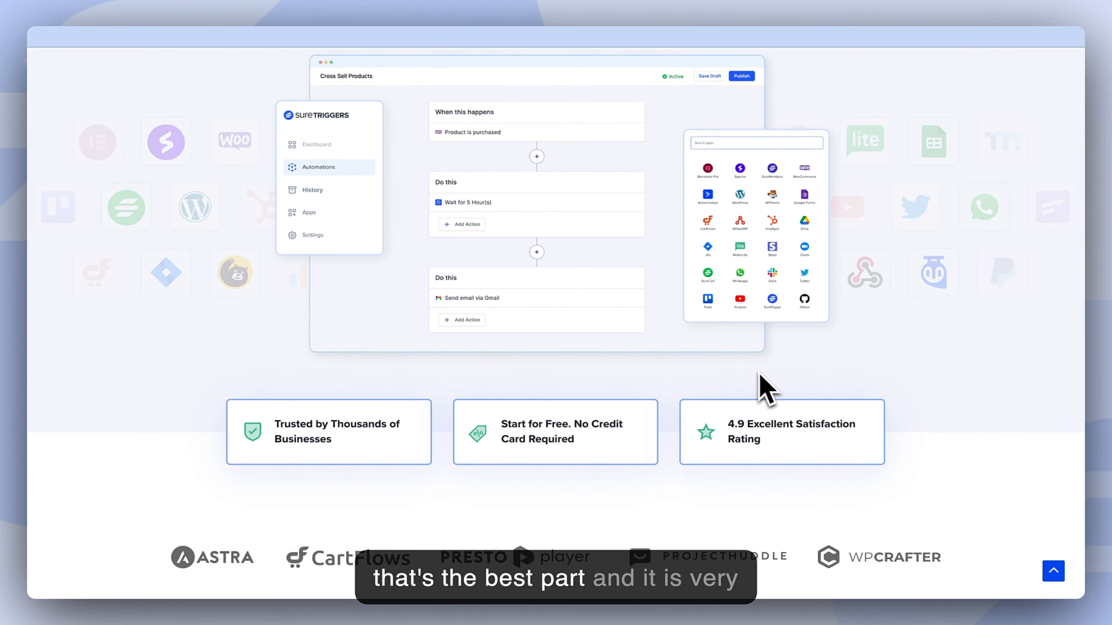
{"action": "scroll", "coordinate": [764, 388], "scroll_direction": "down", "scroll_amount": 15}
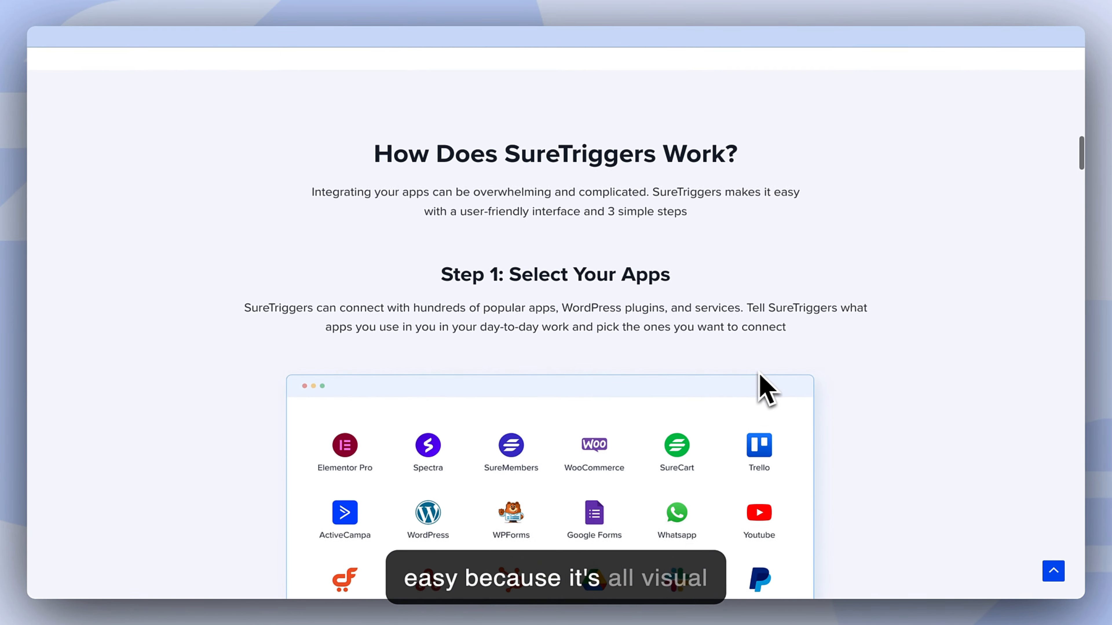
{"action": "scroll", "coordinate": [763, 387], "scroll_direction": "down", "scroll_amount": 8}
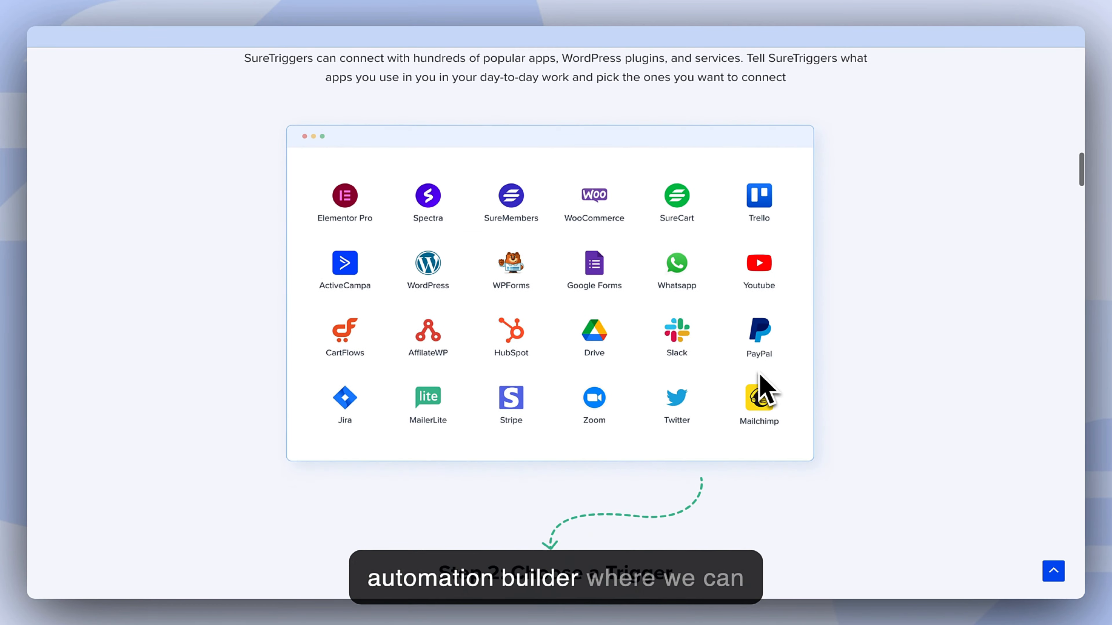
{"action": "scroll", "coordinate": [760, 376], "scroll_direction": "down", "scroll_amount": 18}
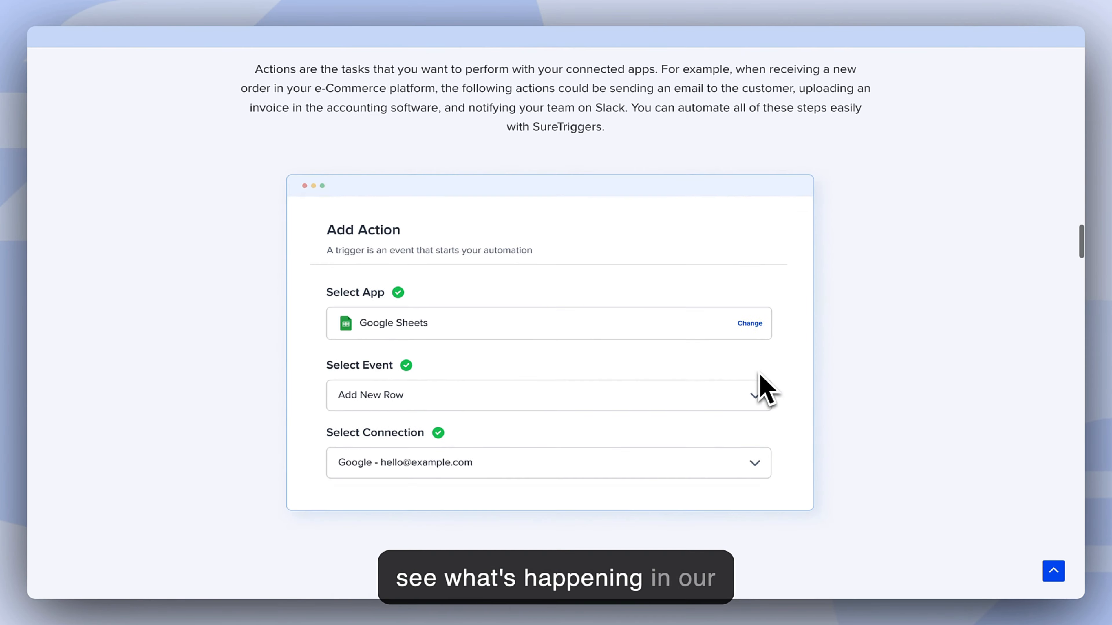
{"action": "scroll", "coordinate": [766, 389], "scroll_direction": "down", "scroll_amount": 15}
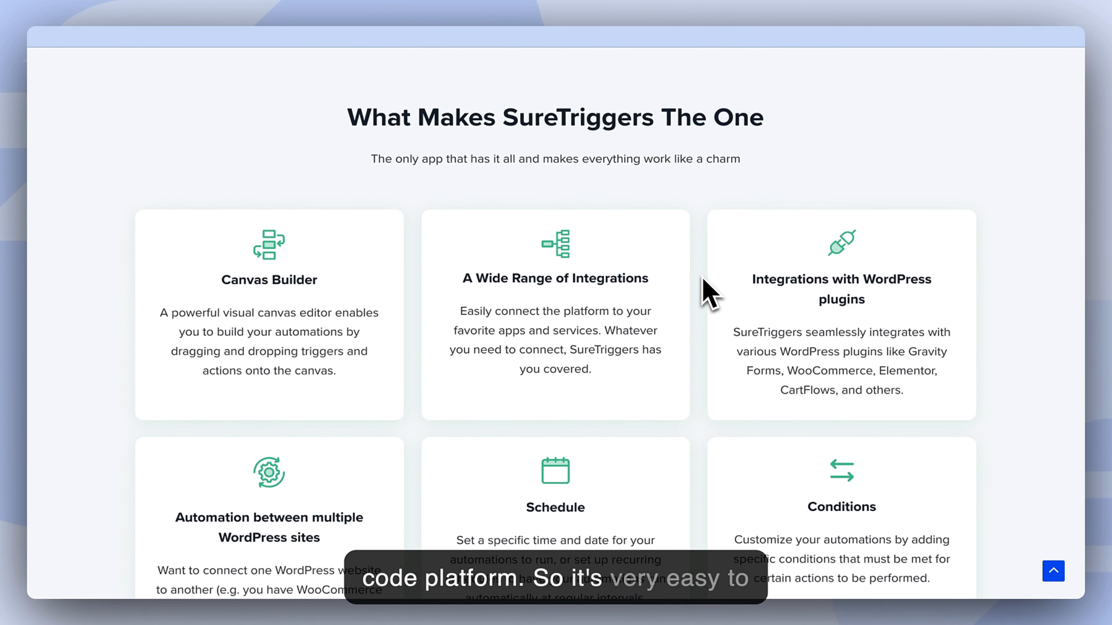
{"action": "scroll", "coordinate": [709, 293], "scroll_direction": "up", "scroll_amount": 20}
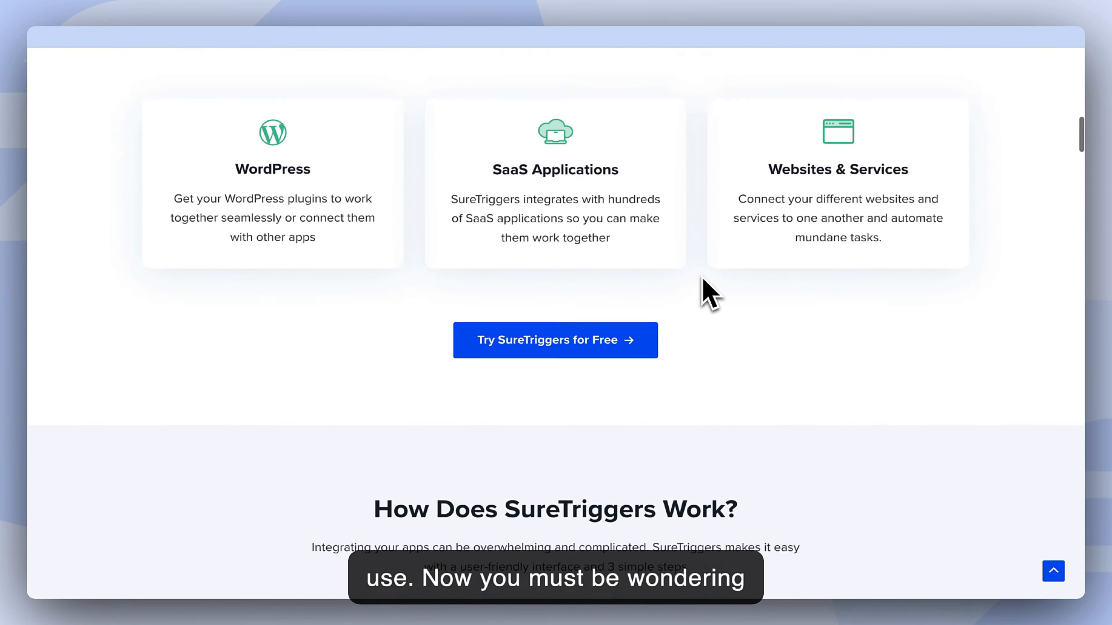
{"action": "scroll", "coordinate": [709, 292], "scroll_direction": "up", "scroll_amount": 10}
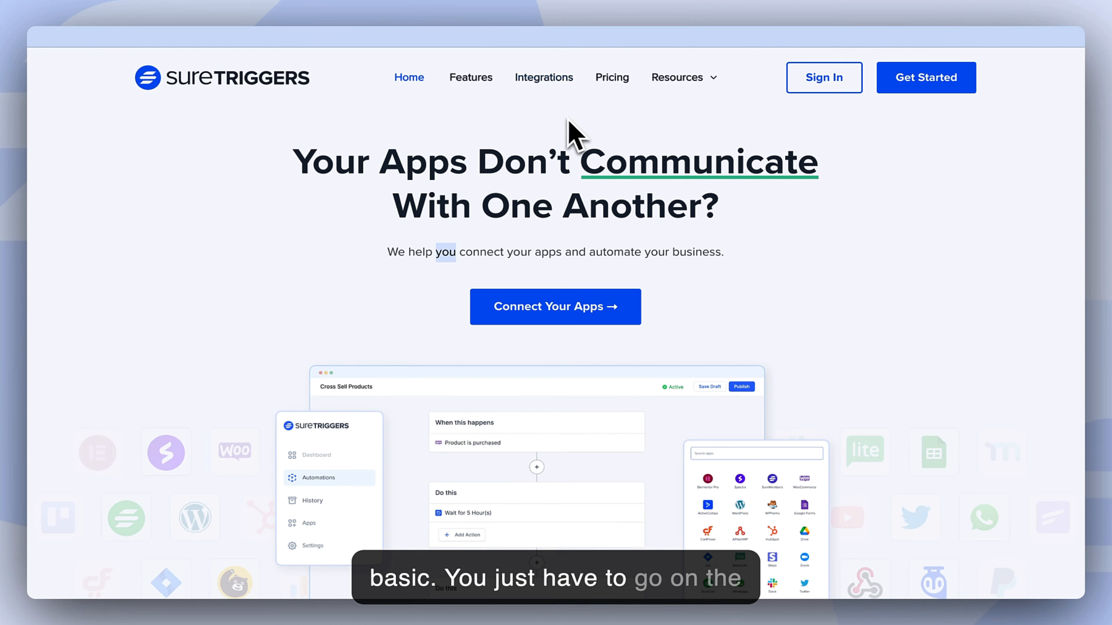
Follow the SureTriggers Get Started link, and open app.suretriggers.com in an incognito window to view the account sign-up form
{"action": "left_click", "coordinate": [916, 83]}
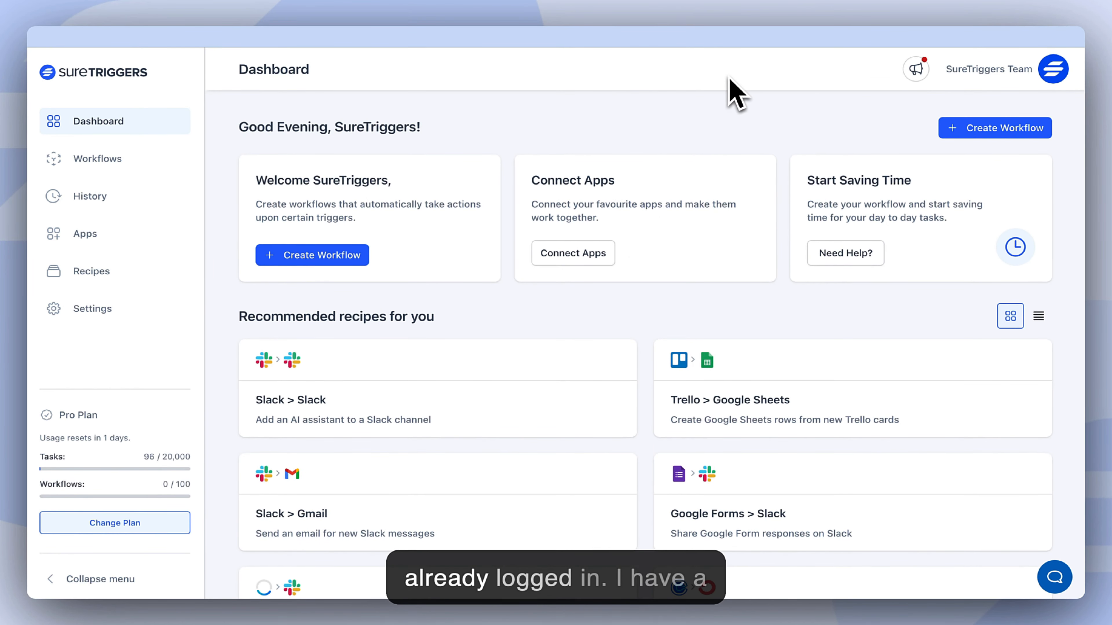
{"action": "left_click", "coordinate": [1071, 27]}
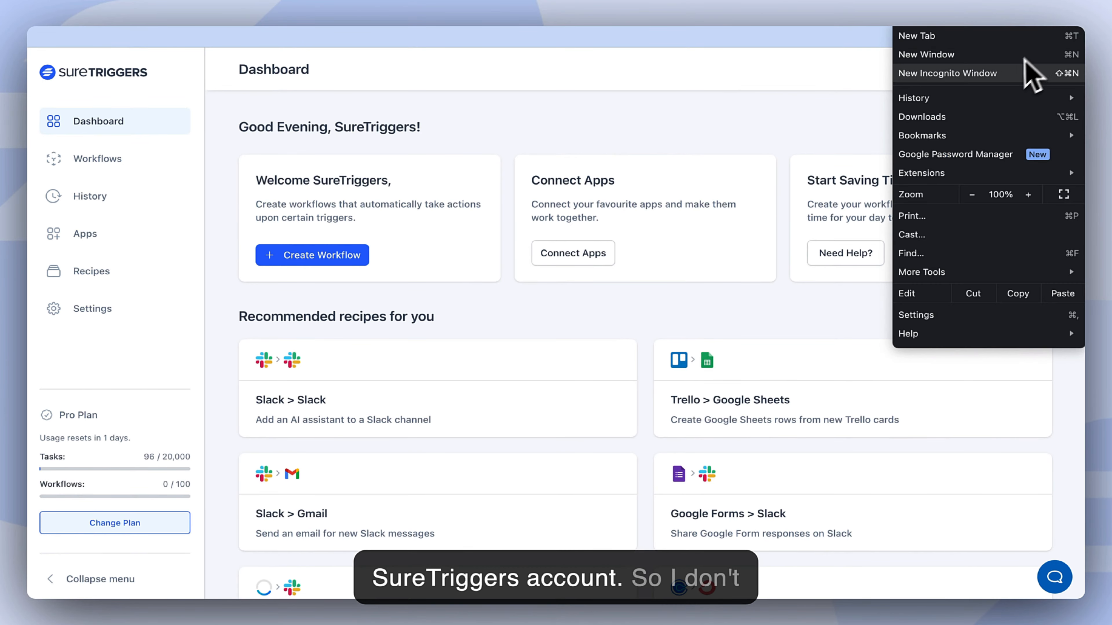
{"action": "left_click", "coordinate": [1009, 73]}
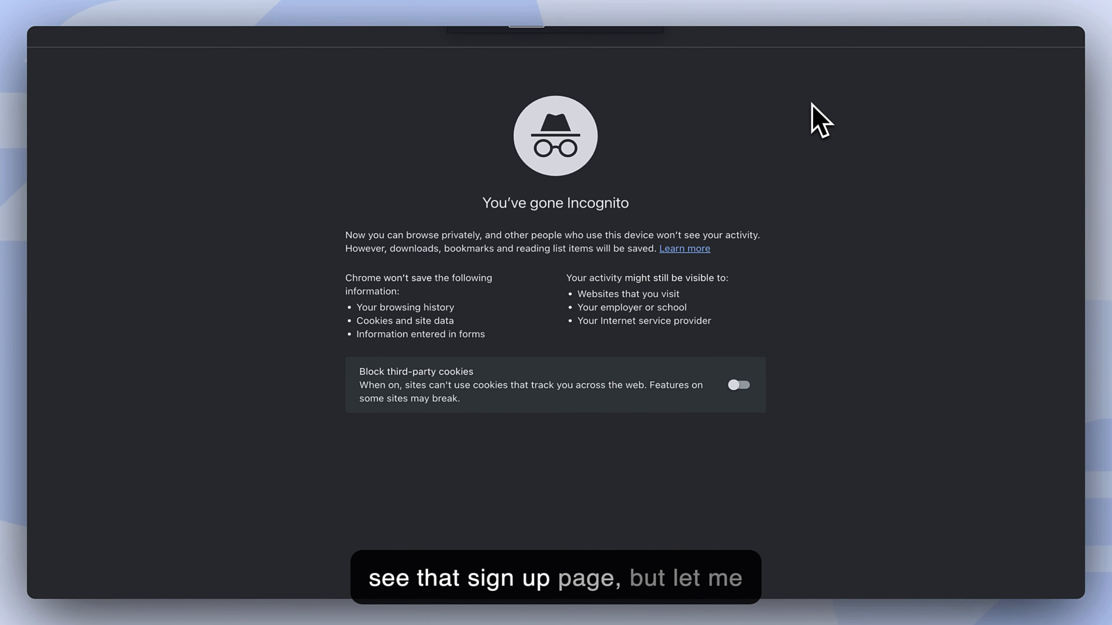
{"action": "type", "text": "ao"}
{"action": "key", "text": "BackSpace"}
{"action": "type", "text": "p"}
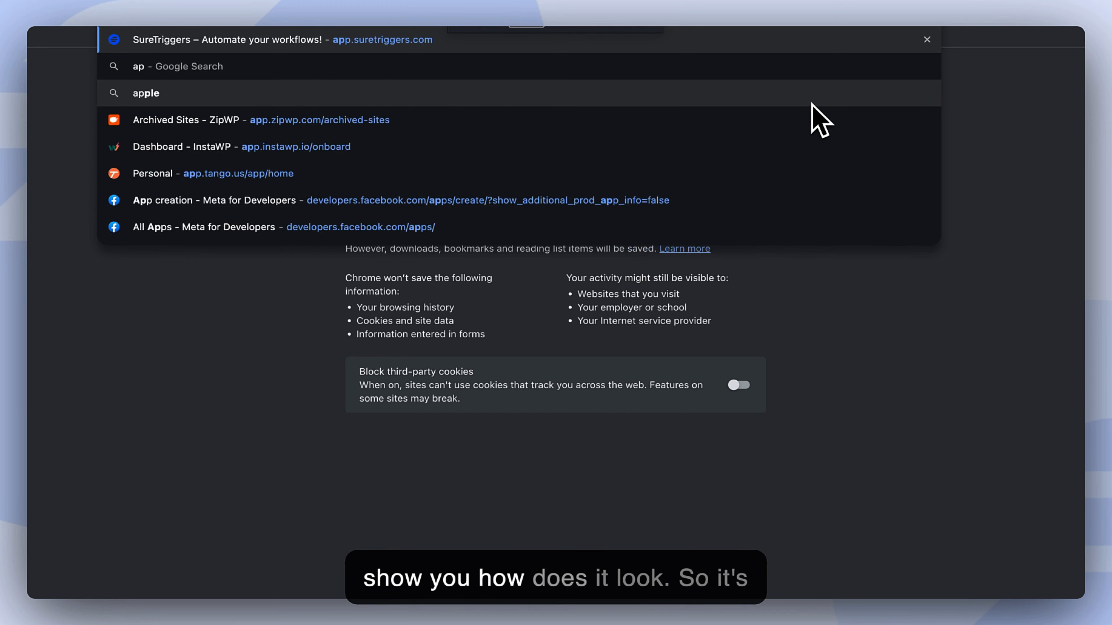
{"action": "key", "text": "Return"}
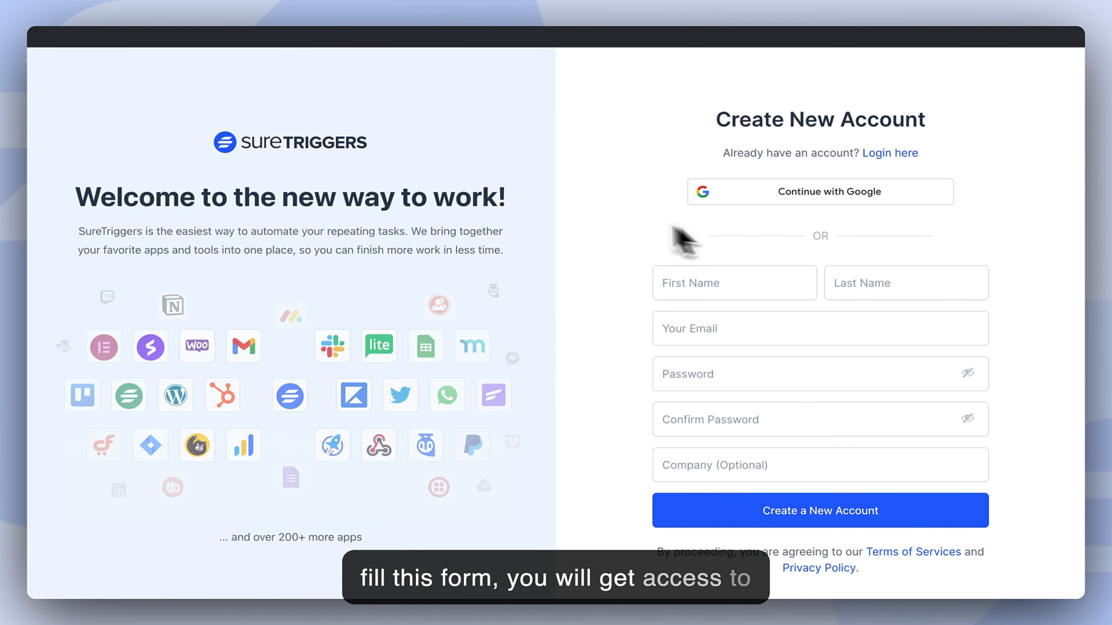
Open the SureTriggers plugin in the WooCommerce Course Store's WordPress admin and look over its dashboard
{"action": "mouse_move", "coordinate": [61, 1]}
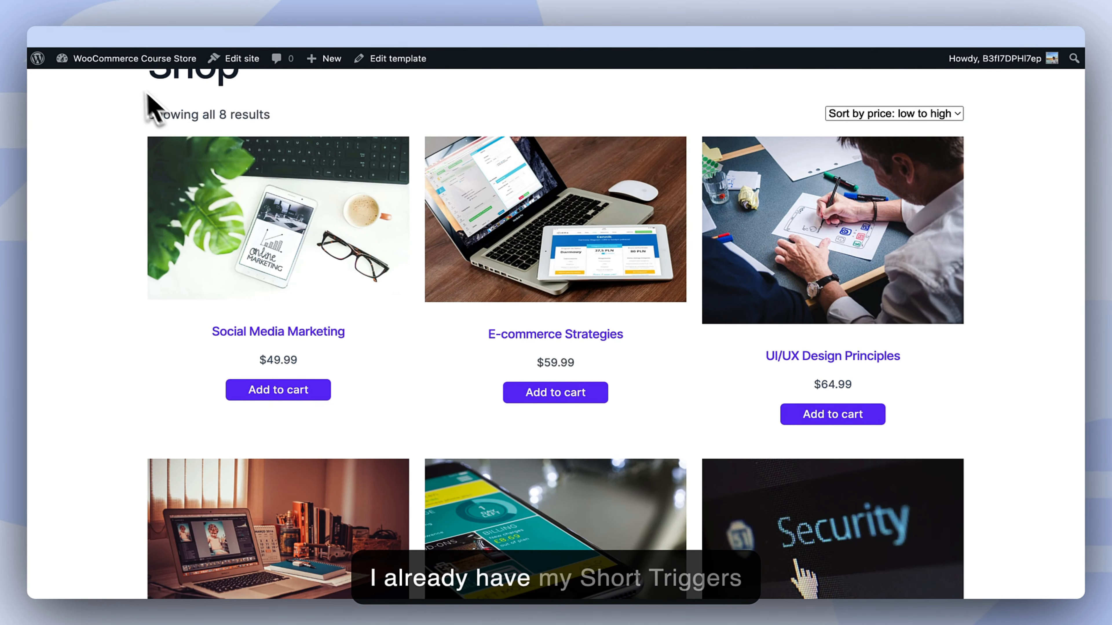
{"action": "mouse_move", "coordinate": [110, 59]}
{"action": "left_click", "coordinate": [89, 84]}
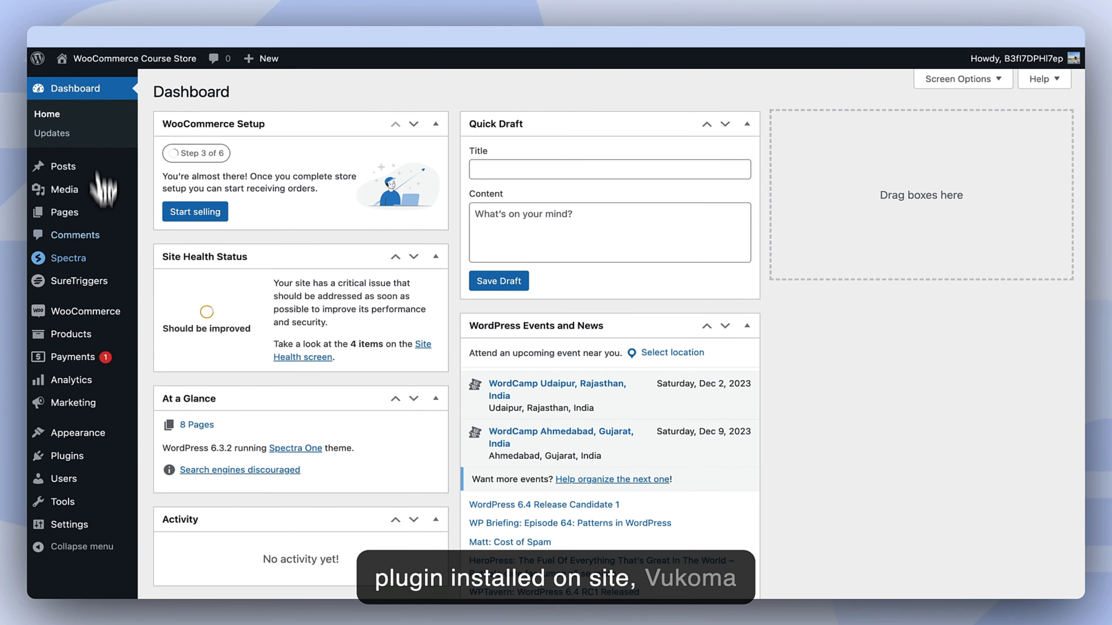
{"action": "left_click", "coordinate": [99, 290]}
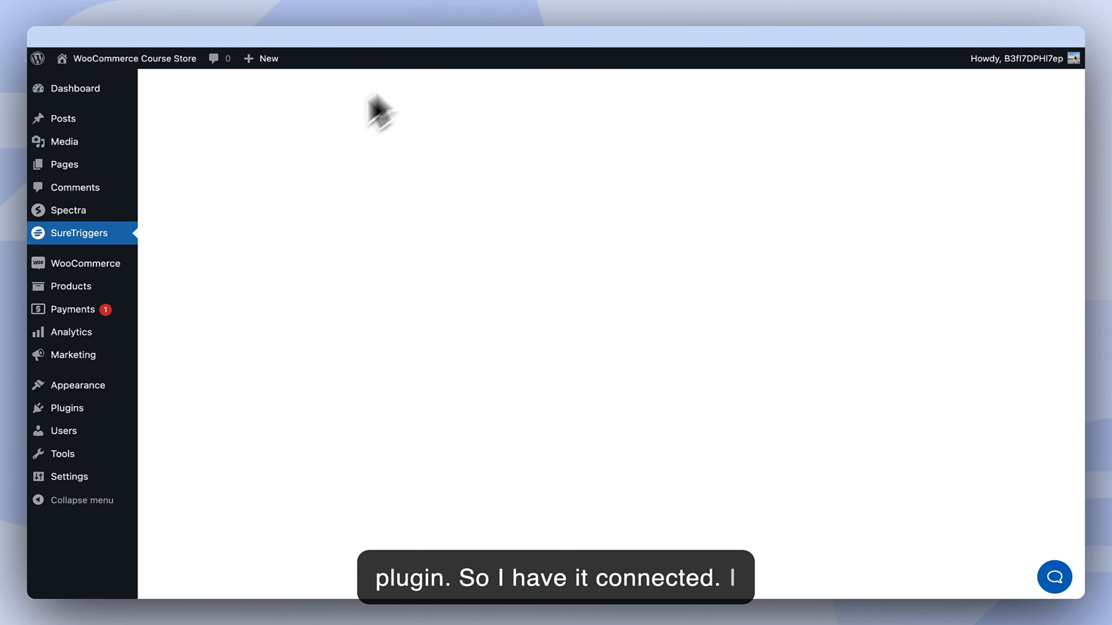
{"action": "scroll", "coordinate": [568, 298], "scroll_direction": "down", "scroll_amount": 1}
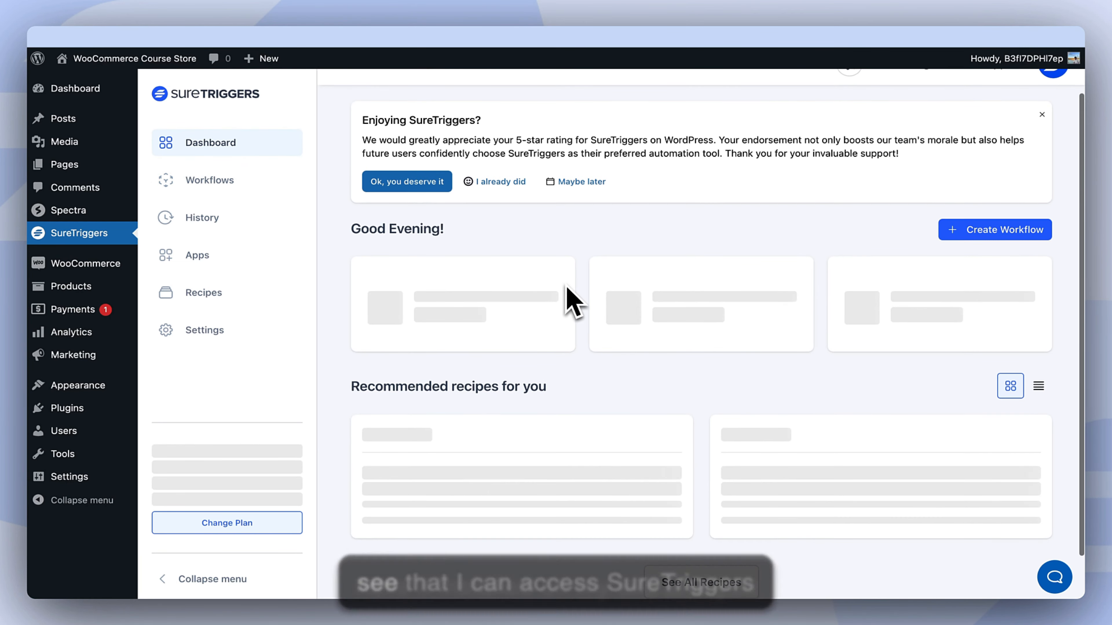
{"action": "scroll", "coordinate": [576, 236], "scroll_direction": "down", "scroll_amount": 5}
{"action": "scroll", "coordinate": [604, 223], "scroll_direction": "up", "scroll_amount": 5}
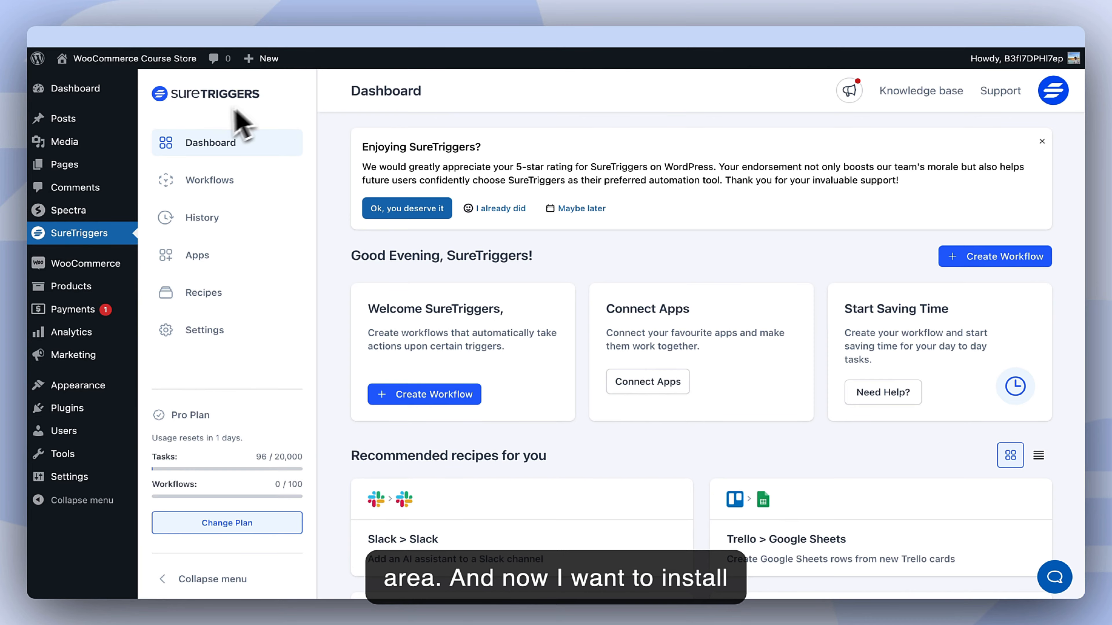
Switch to the Course Site's WordPress admin and open the page for adding new plugins
{"action": "left_click", "coordinate": [129, 3]}
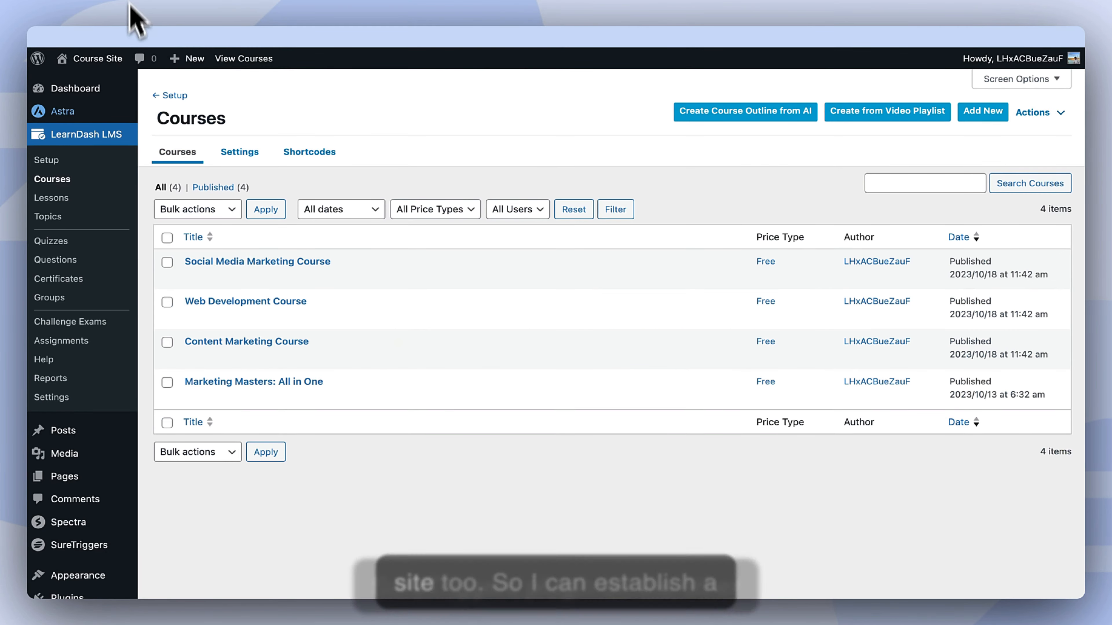
{"action": "scroll", "coordinate": [44, 438], "scroll_direction": "down", "scroll_amount": 5}
{"action": "mouse_move", "coordinate": [78, 438]}
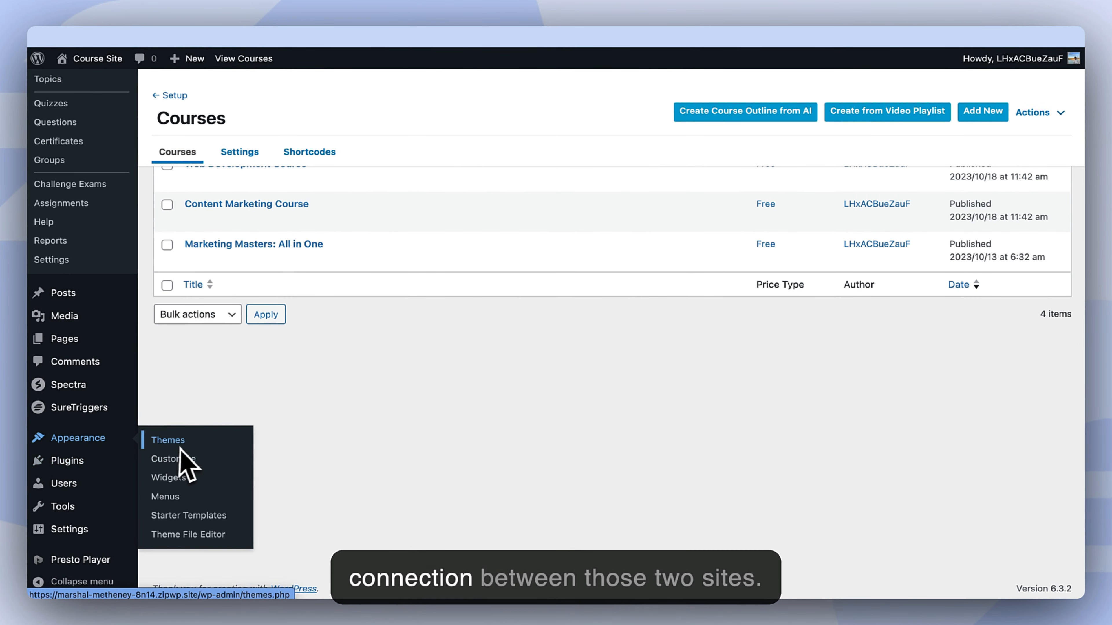
{"action": "scroll", "coordinate": [345, 416], "scroll_direction": "up", "scroll_amount": 1}
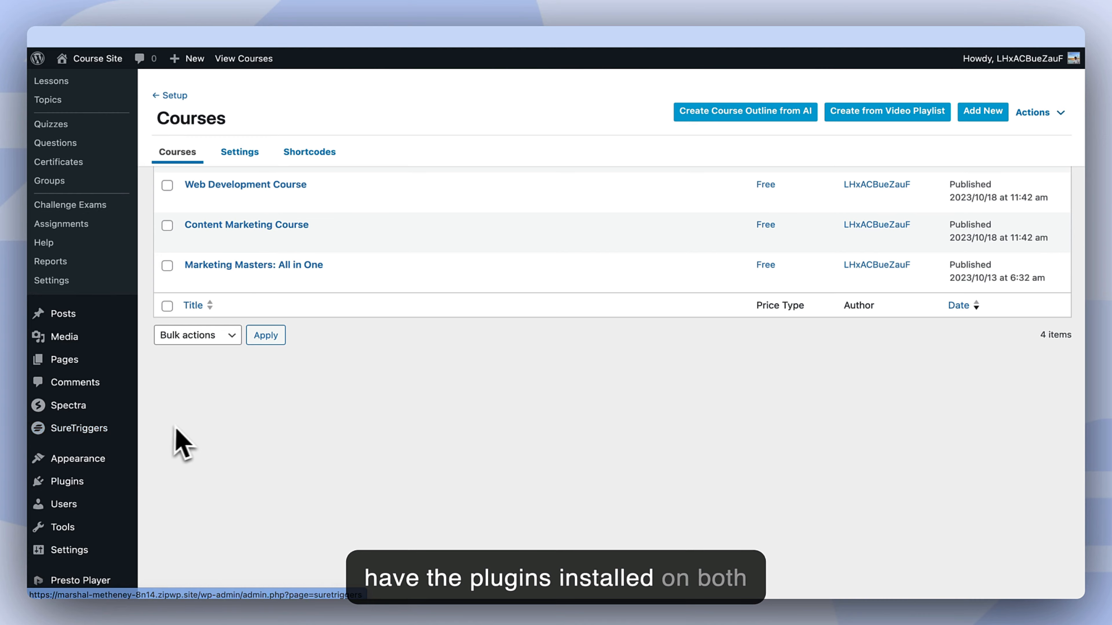
{"action": "mouse_move", "coordinate": [124, 491]}
{"action": "left_click", "coordinate": [176, 502]}
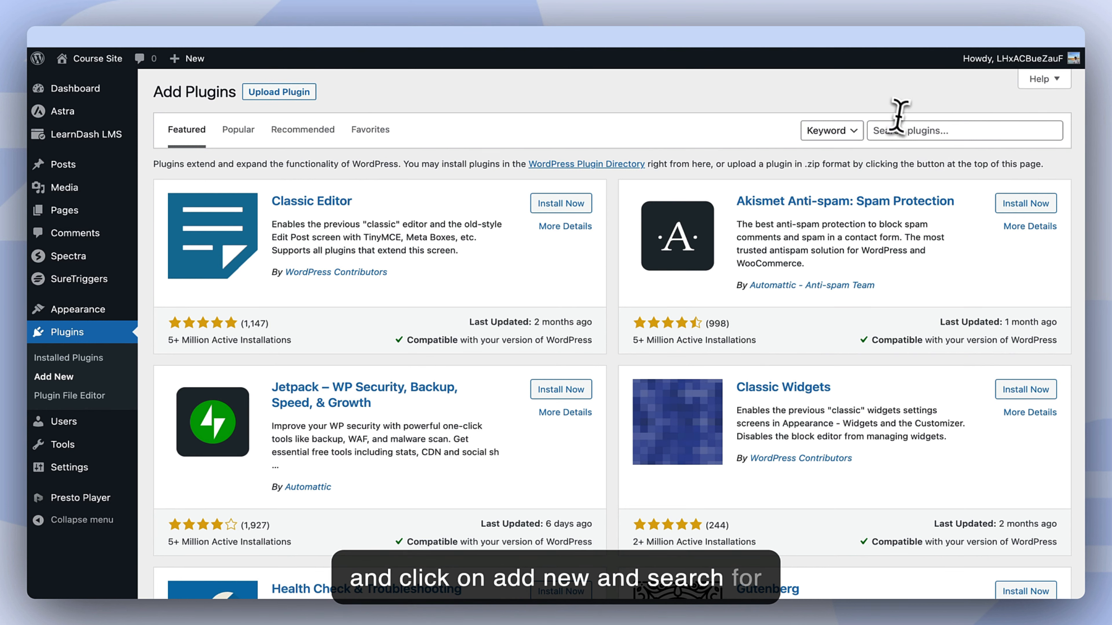
Search the plugin directory for SureTriggers and open the SureTriggers plugin on the Course Site
{"action": "left_click", "coordinate": [900, 127]}
{"action": "left_click", "coordinate": [1033, 160]}
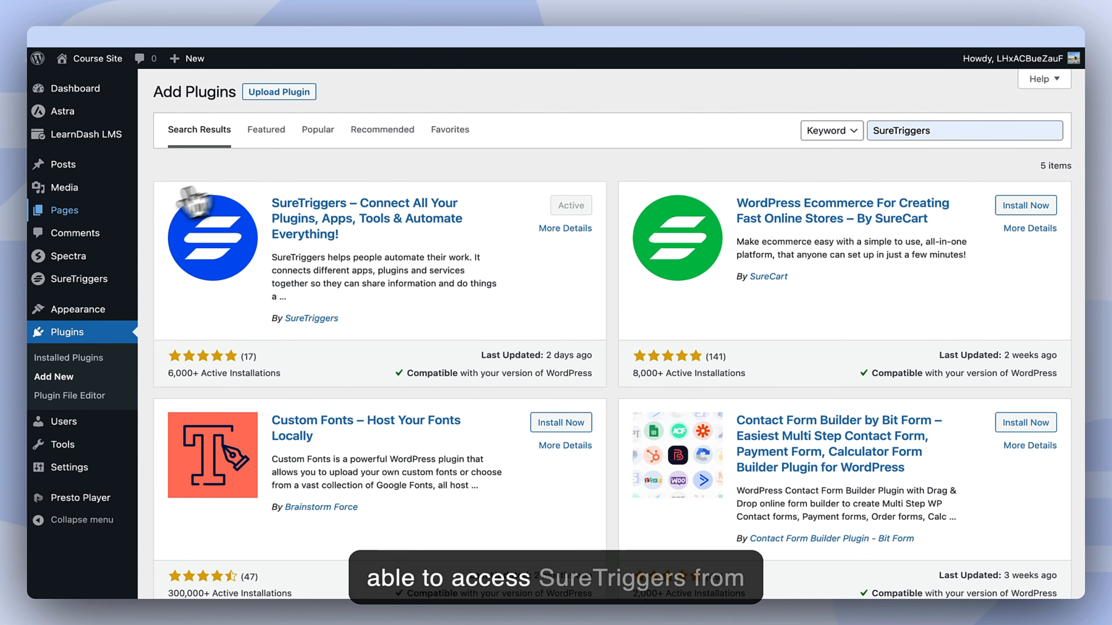
{"action": "left_click", "coordinate": [115, 284]}
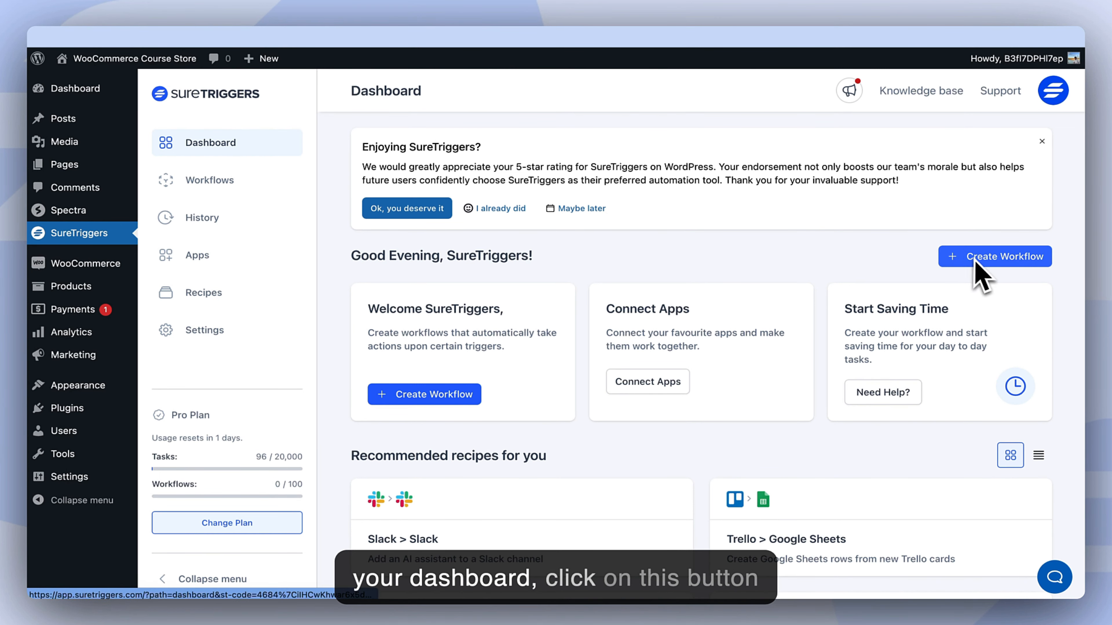
In the WooCommerce Course Store's SureTriggers, create a workflow named "Automatically Enroll Into LearnDash Site" and collapse the SureTriggers navigation
{"action": "scroll", "coordinate": [967, 273], "scroll_direction": "down", "scroll_amount": 1}
{"action": "left_click", "coordinate": [988, 247]}
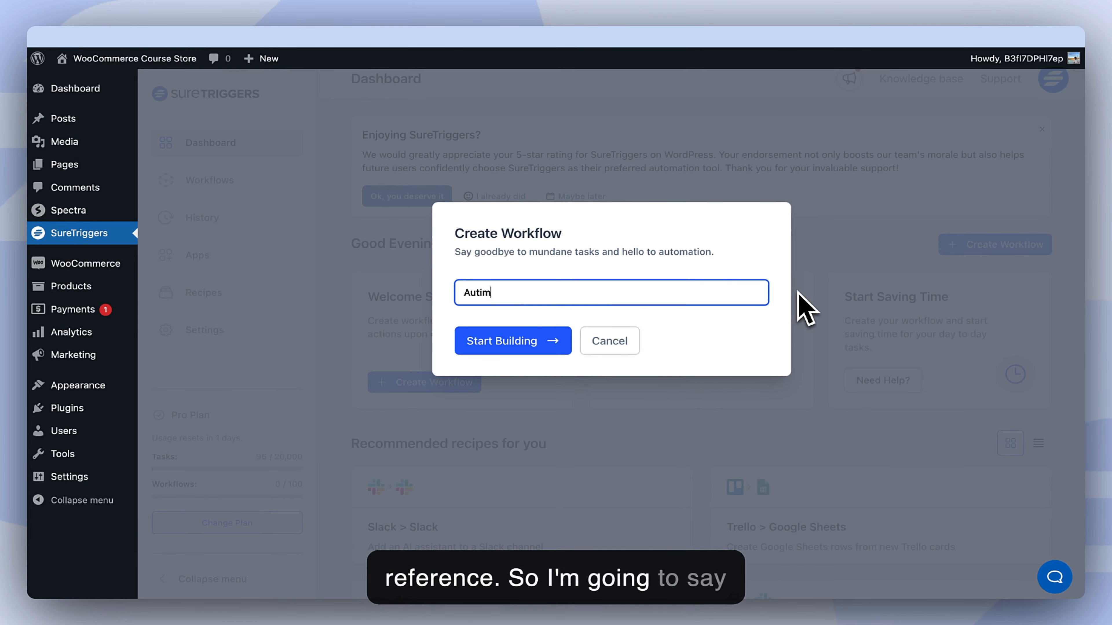
{"action": "type", "text": "icall"}
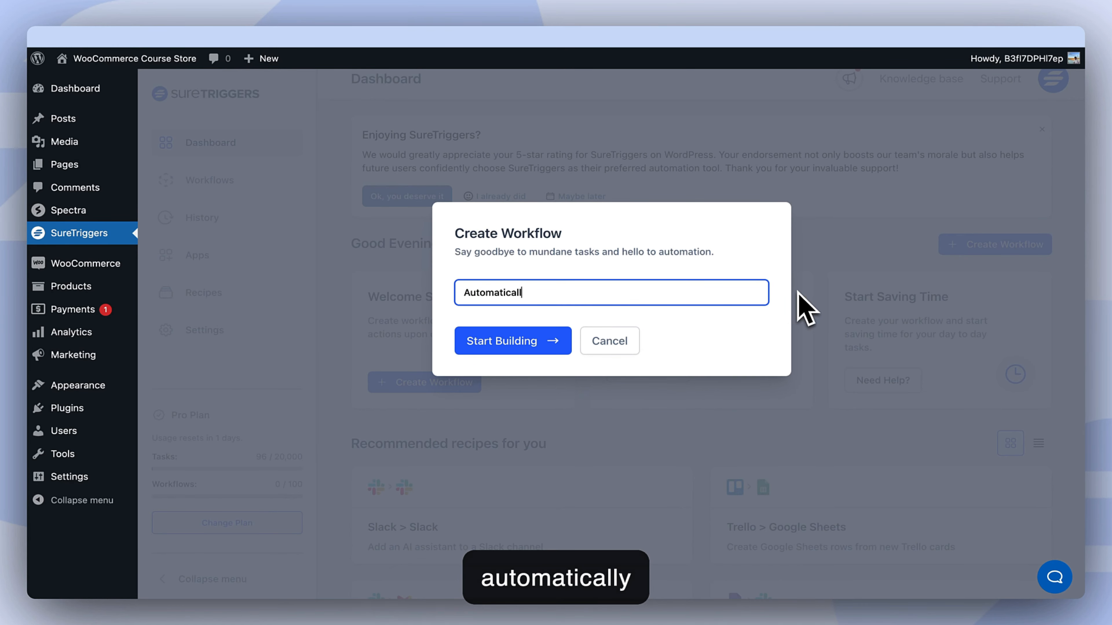
{"action": "type", "text": "y Enroll Int"}
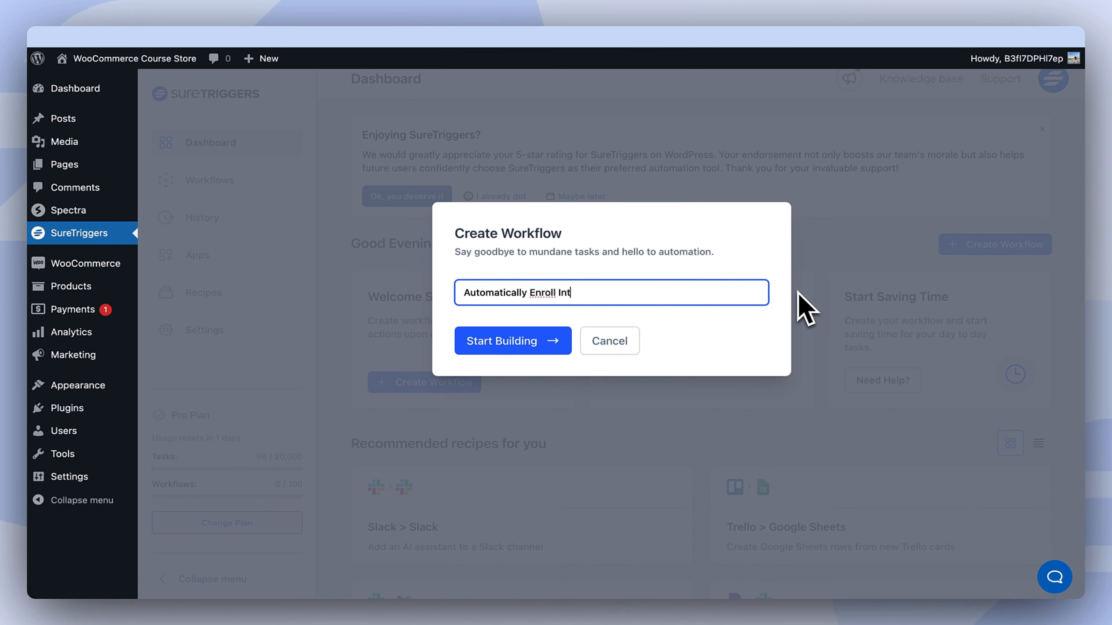
{"action": "type", "text": "o Learn"}
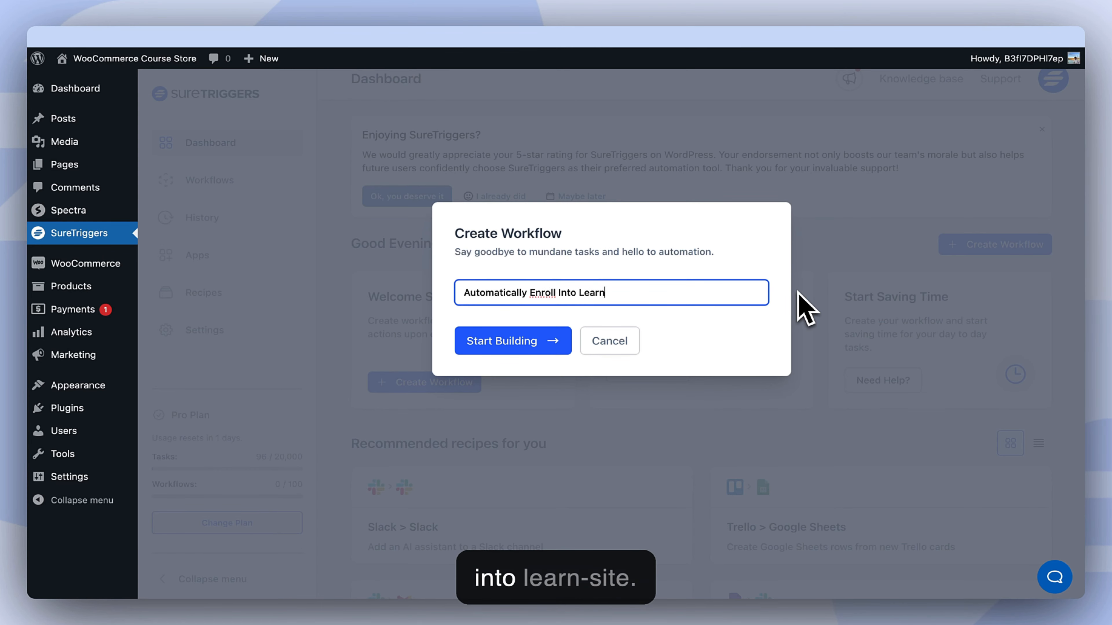
{"action": "type", "text": "Dash Site"}
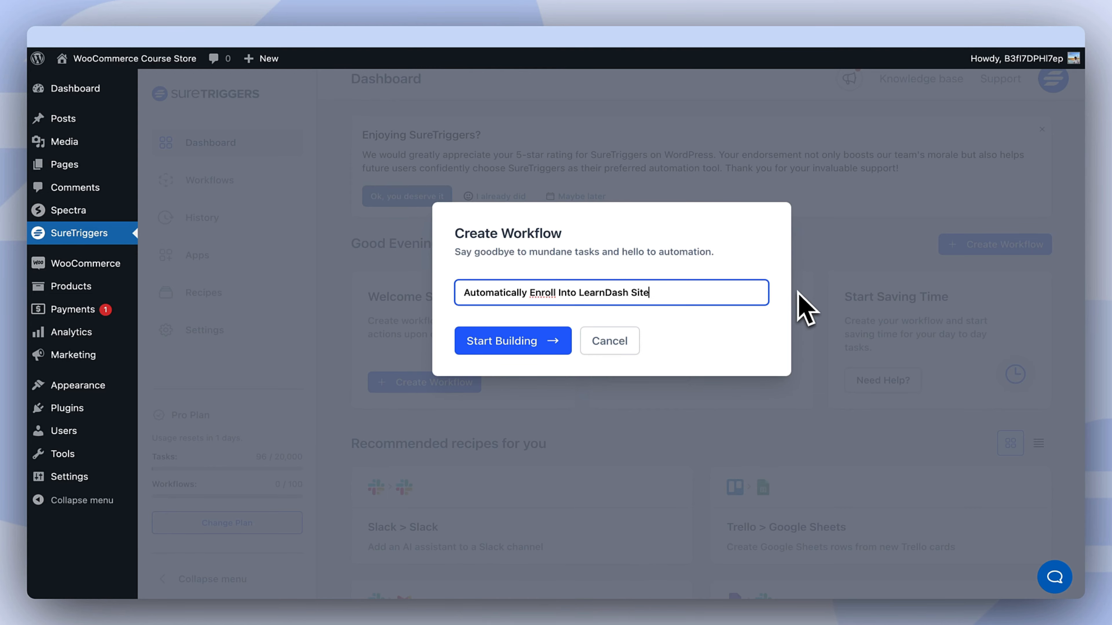
{"action": "left_click", "coordinate": [563, 344]}
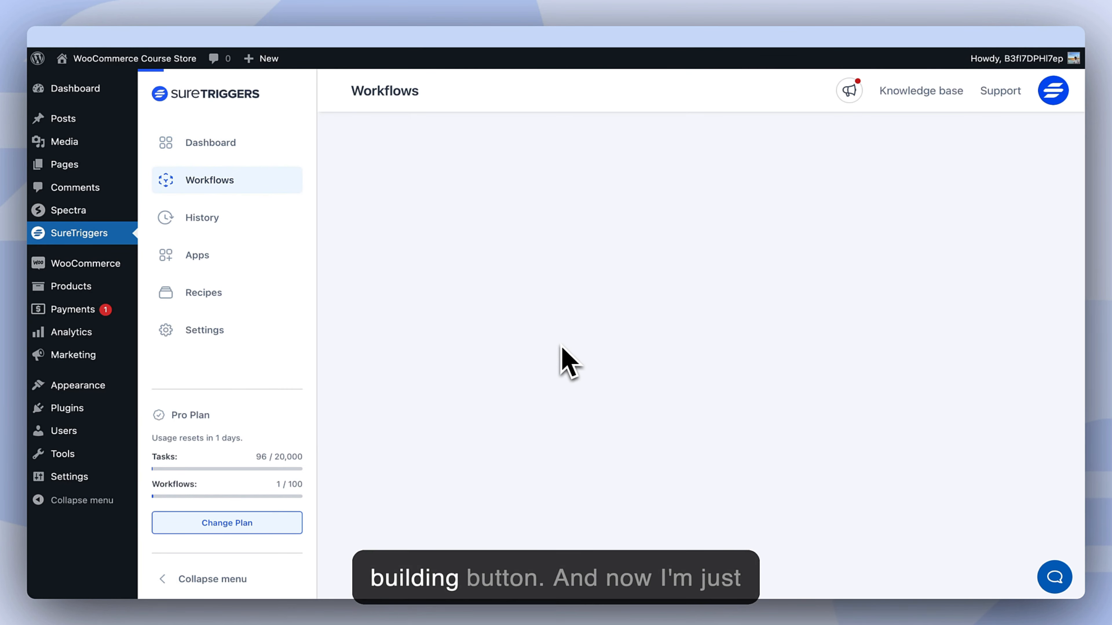
{"action": "left_click", "coordinate": [231, 585]}
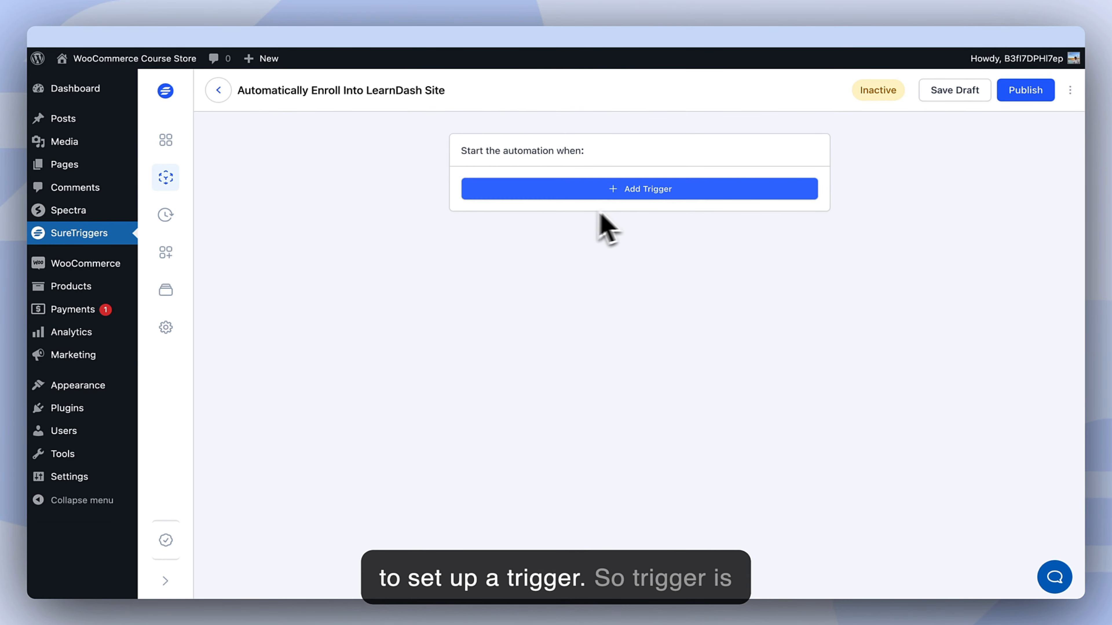
Add a WooCommerce trigger to the workflow with Product Purchased as its event
{"action": "left_click", "coordinate": [648, 193]}
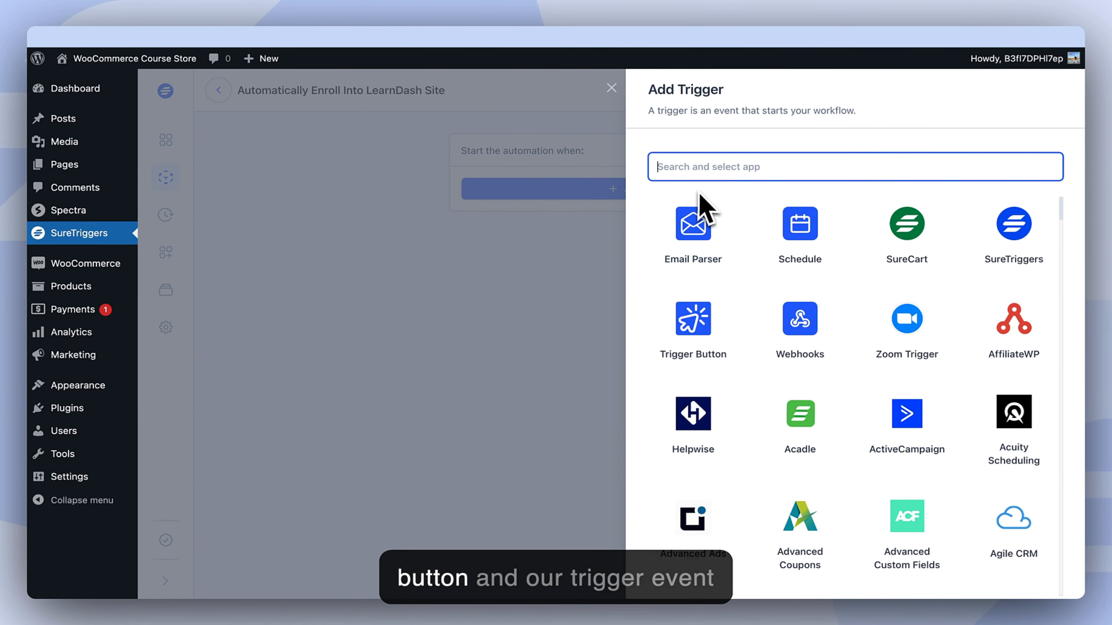
{"action": "type", "text": "wo"}
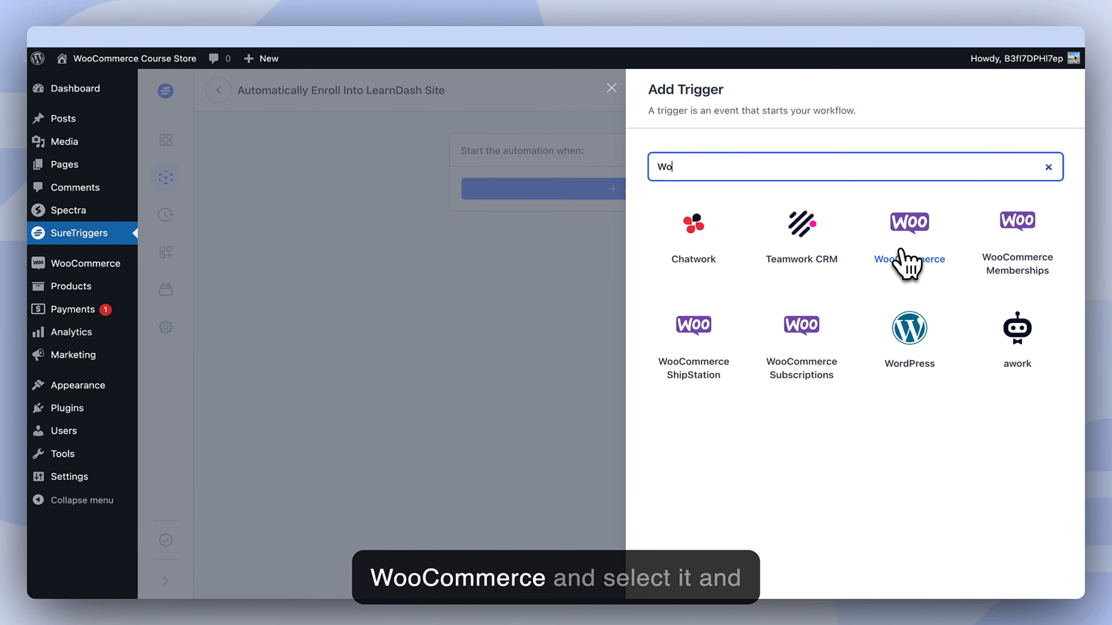
{"action": "left_click", "coordinate": [906, 263]}
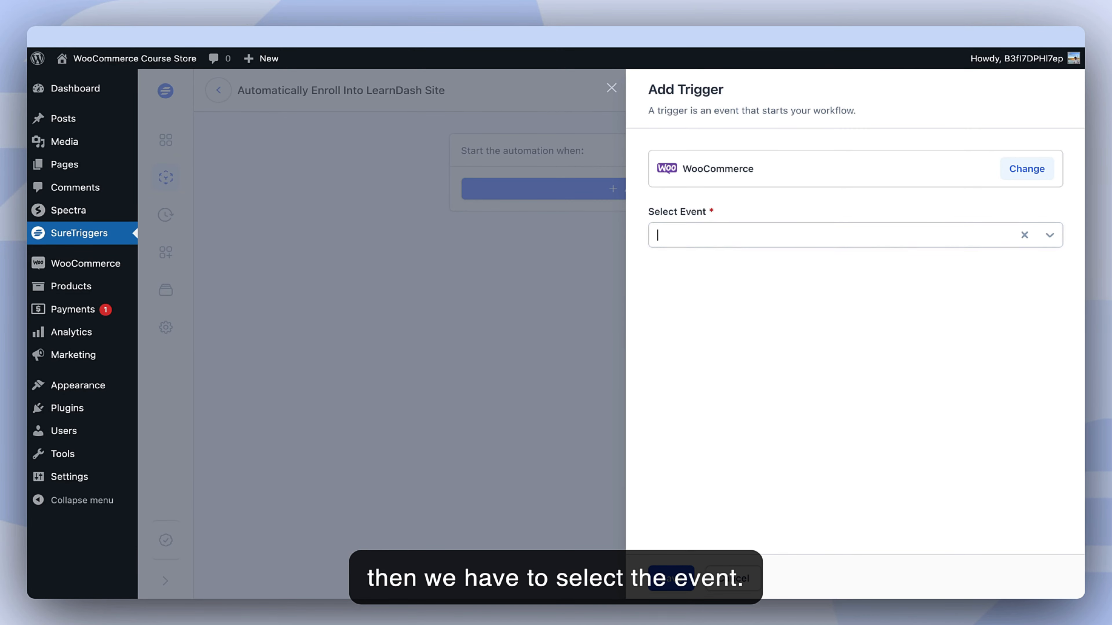
{"action": "left_click", "coordinate": [718, 237]}
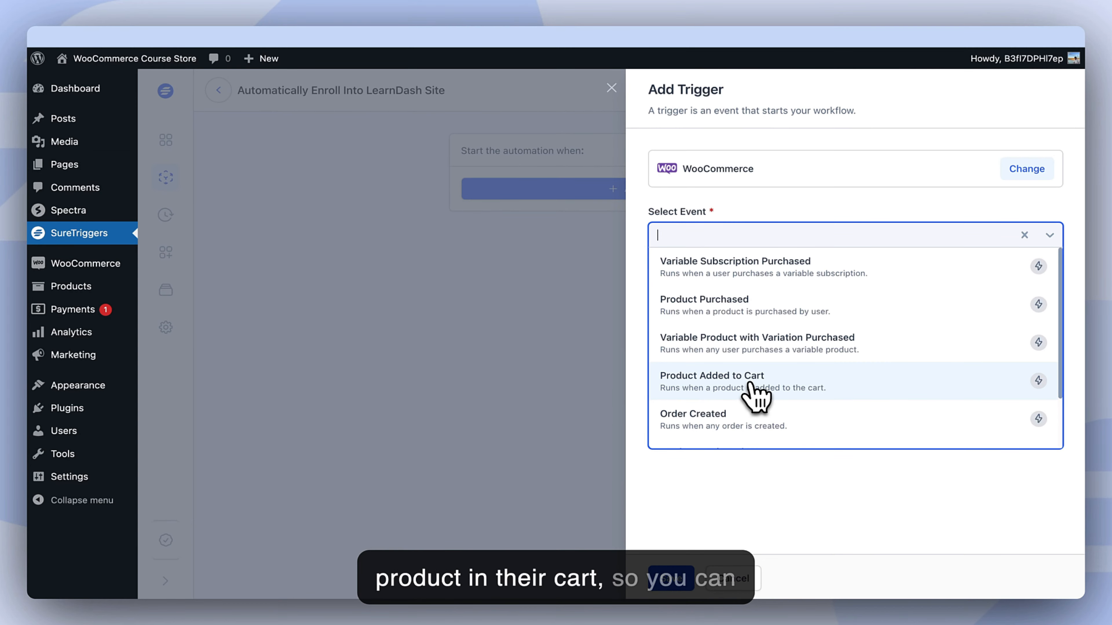
{"action": "scroll", "coordinate": [740, 342], "scroll_direction": "down", "scroll_amount": 2}
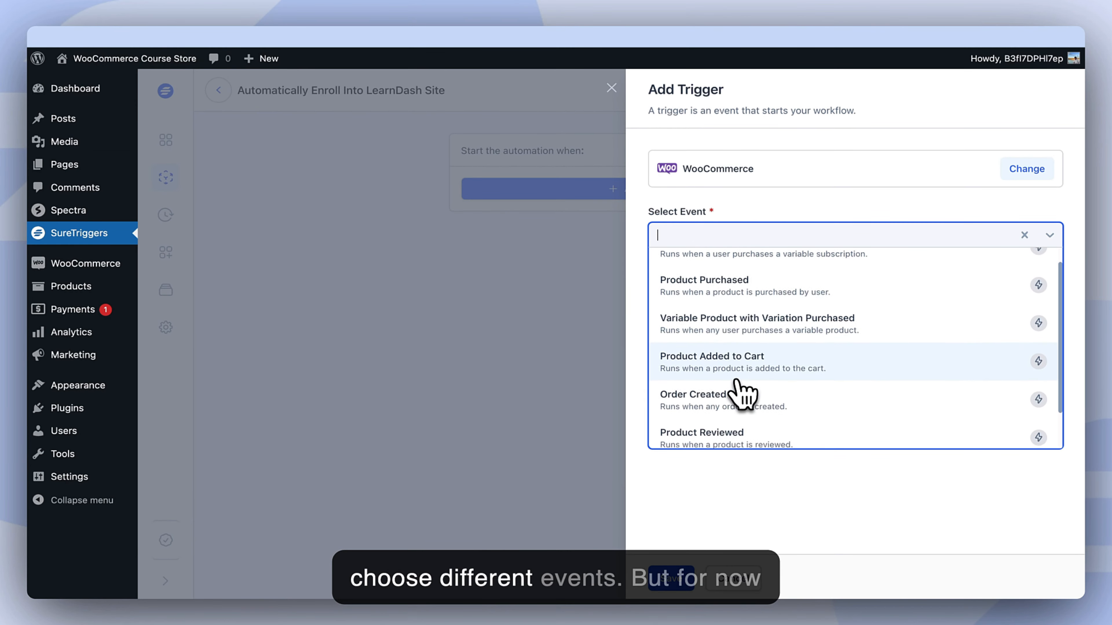
{"action": "scroll", "coordinate": [753, 376], "scroll_direction": "up", "scroll_amount": 2}
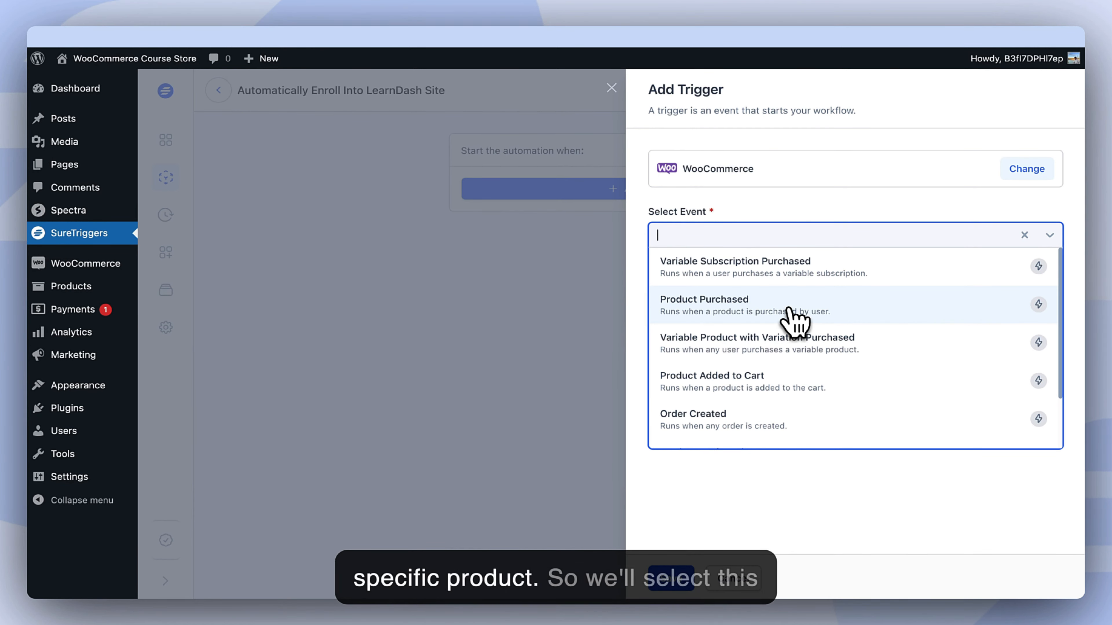
{"action": "left_click", "coordinate": [746, 315]}
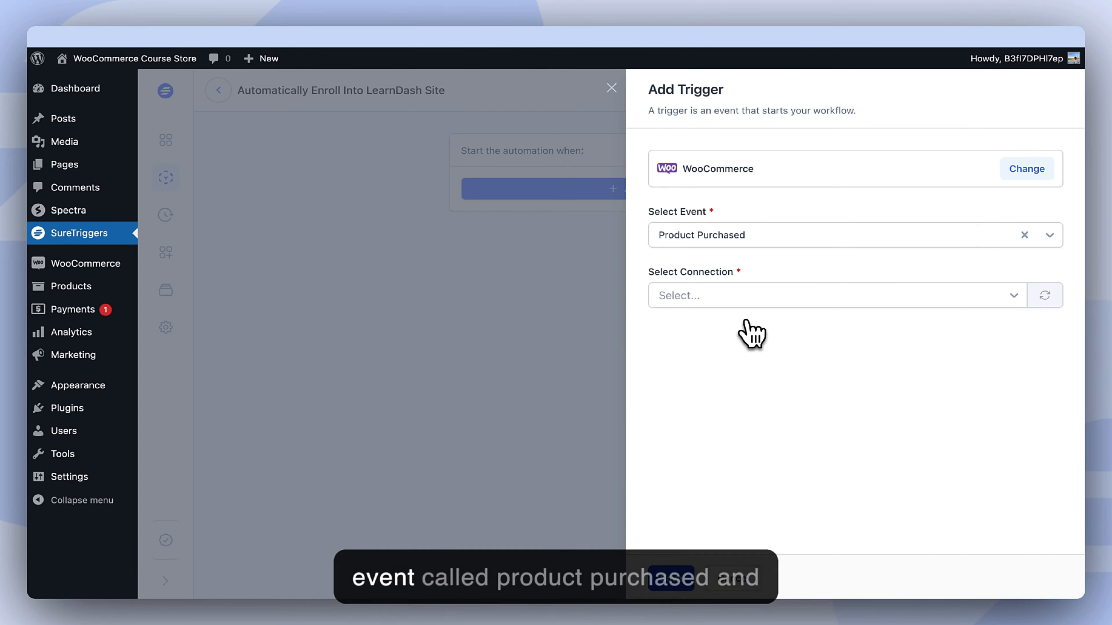
Set the trigger's connection to "WordPress - WooCommerce Course Store"
{"action": "left_click", "coordinate": [766, 295]}
{"action": "left_click", "coordinate": [814, 261]}
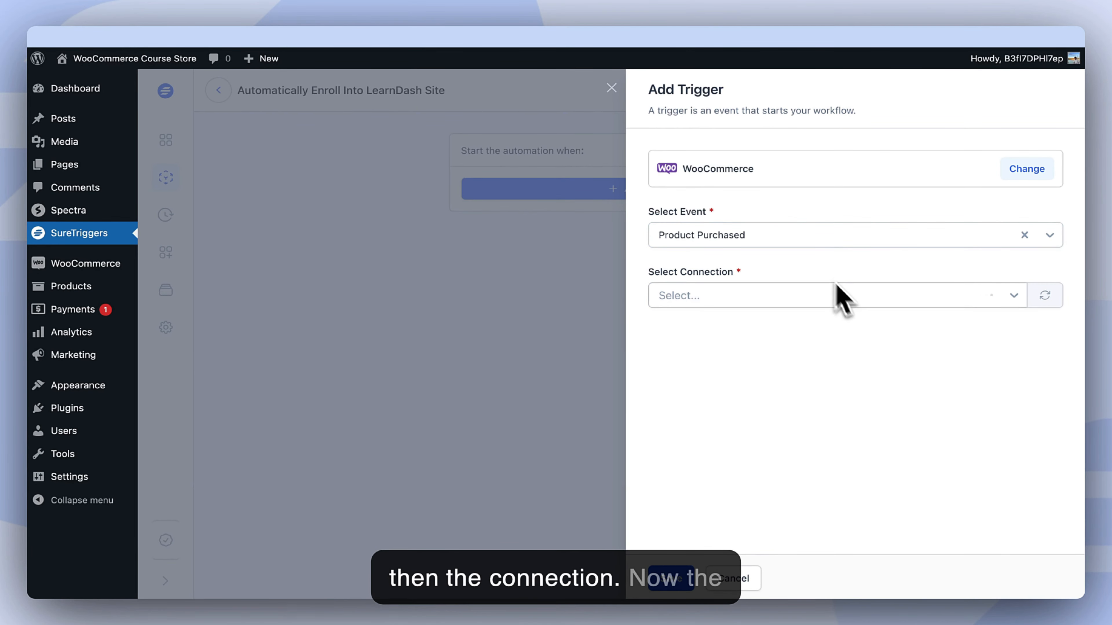
{"action": "left_click", "coordinate": [786, 297]}
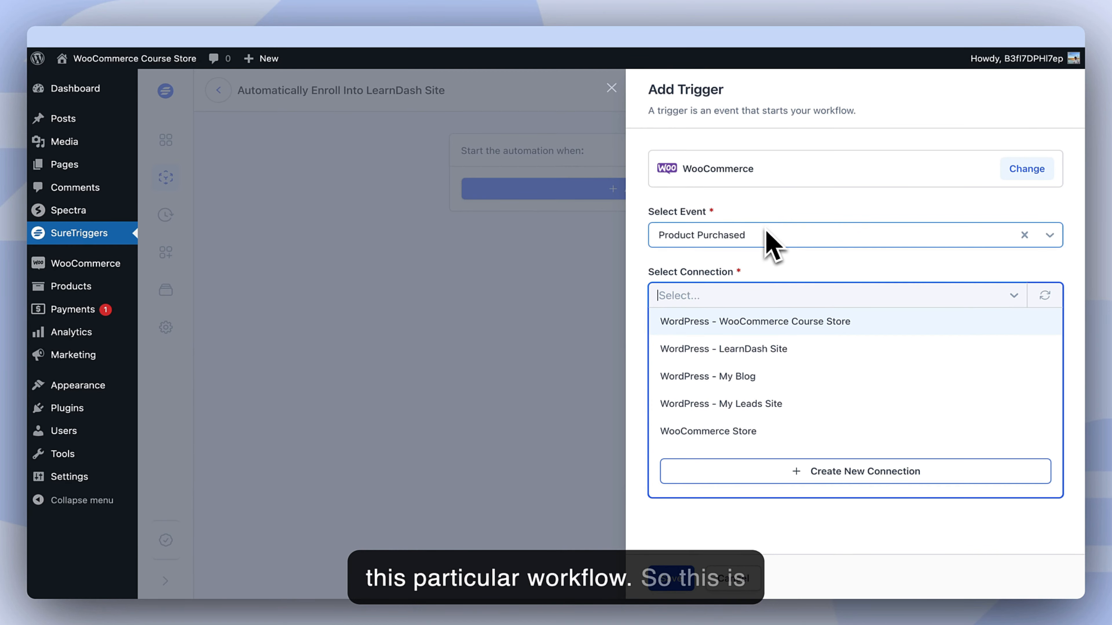
{"action": "mouse_move", "coordinate": [163, 74]}
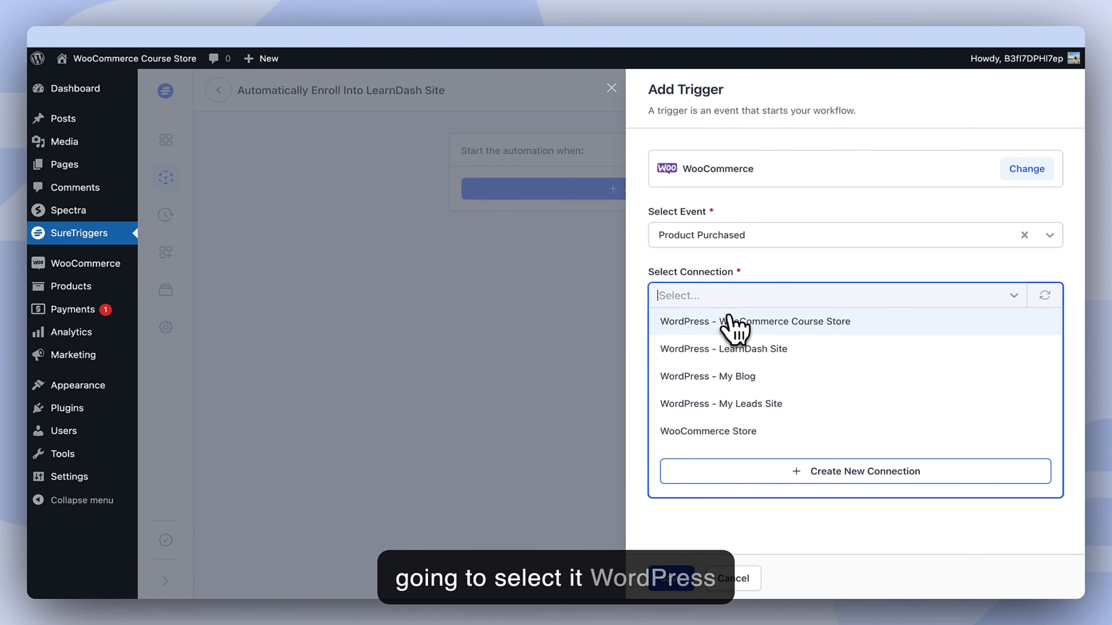
{"action": "left_click", "coordinate": [732, 324]}
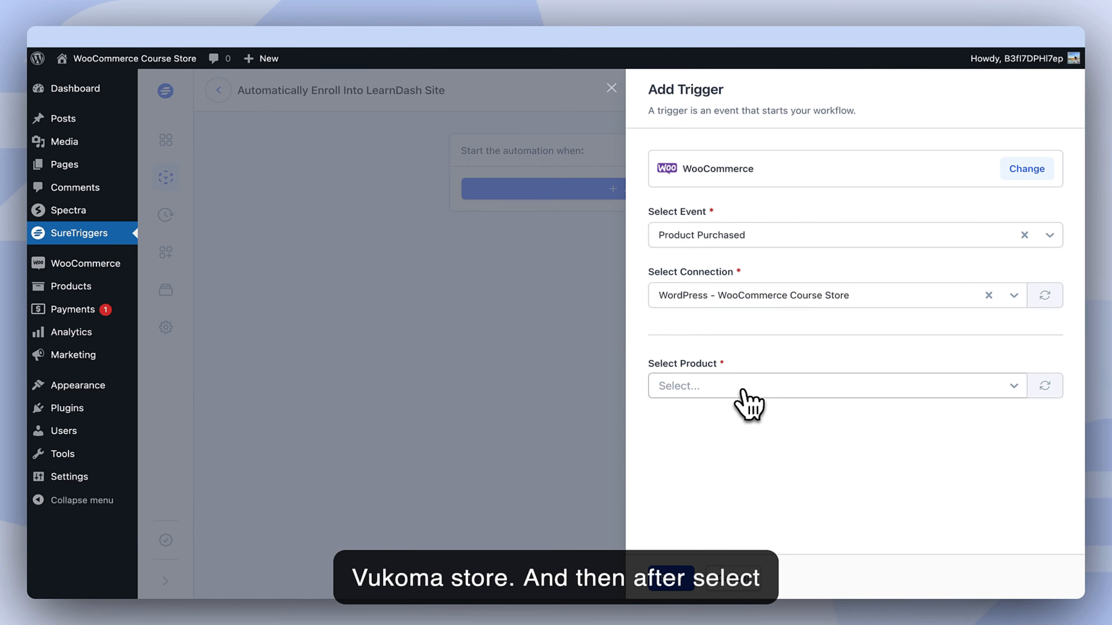
Look through the store's products and choose Social Media Marketing as the trigger's product
{"action": "left_click", "coordinate": [743, 391]}
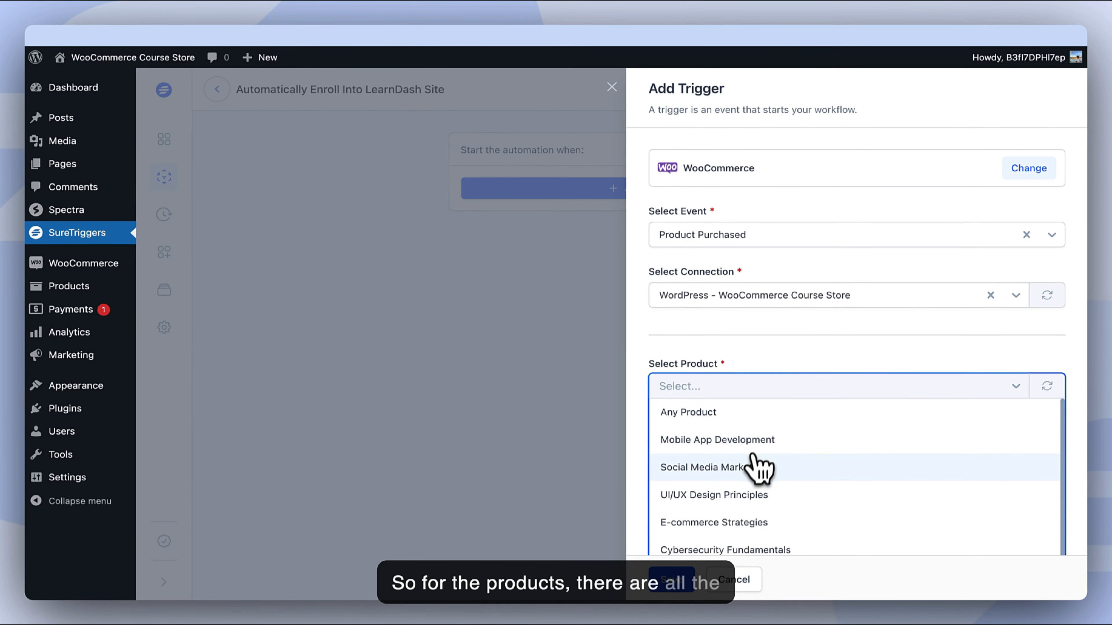
{"action": "scroll", "coordinate": [755, 471], "scroll_direction": "down", "scroll_amount": 2}
{"action": "scroll", "coordinate": [771, 390], "scroll_direction": "down", "scroll_amount": 1}
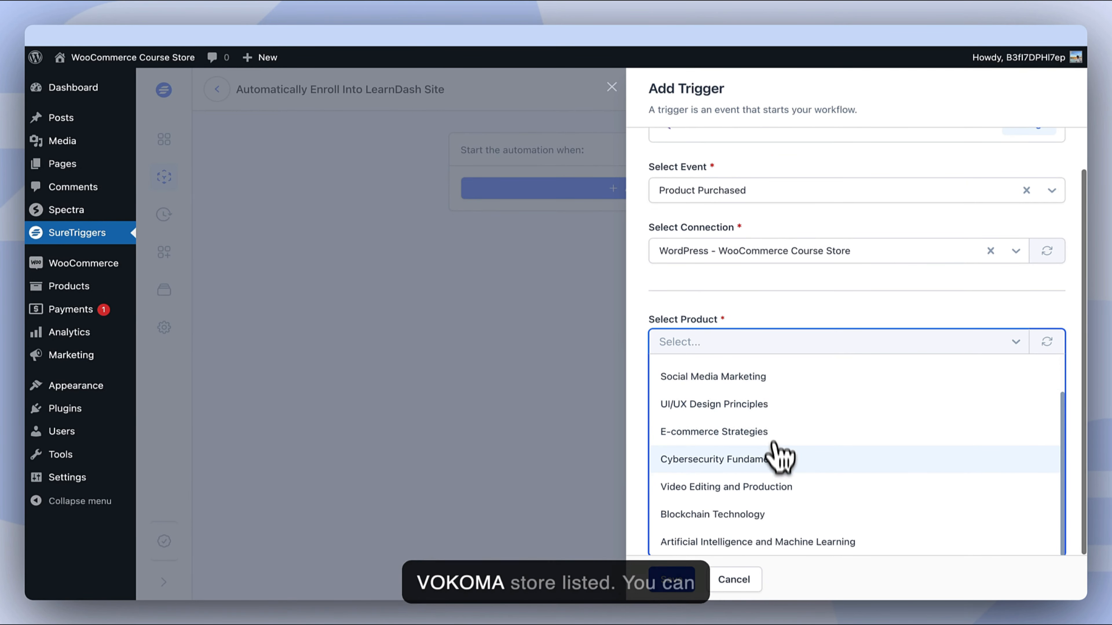
{"action": "scroll", "coordinate": [776, 464], "scroll_direction": "up", "scroll_amount": 2}
{"action": "scroll", "coordinate": [810, 464], "scroll_direction": "down", "scroll_amount": 2}
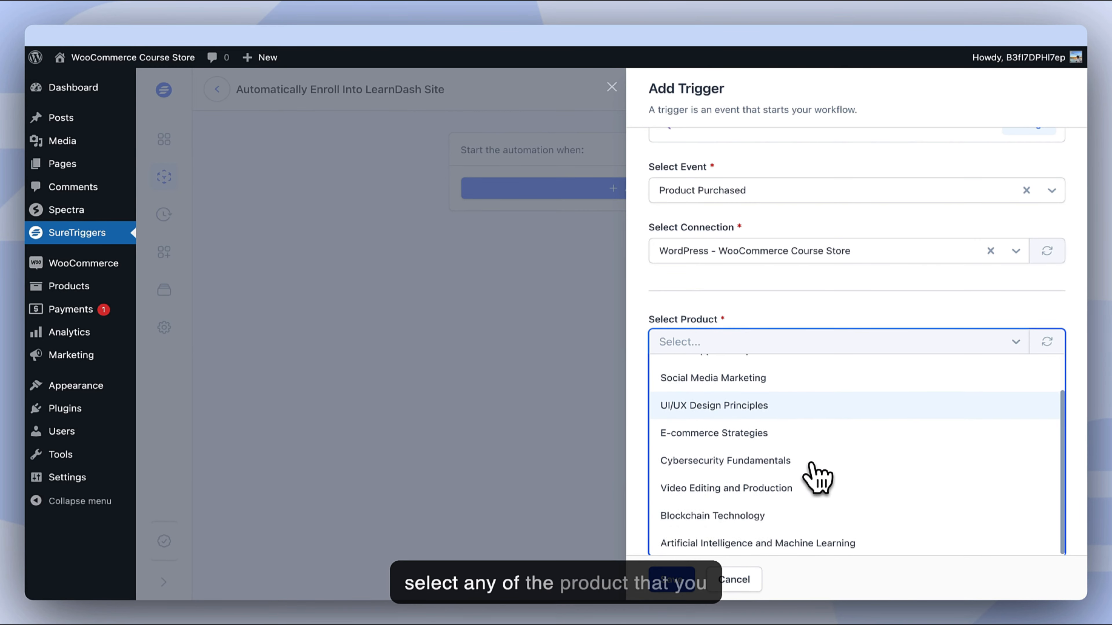
{"action": "scroll", "coordinate": [814, 476], "scroll_direction": "up", "scroll_amount": 2}
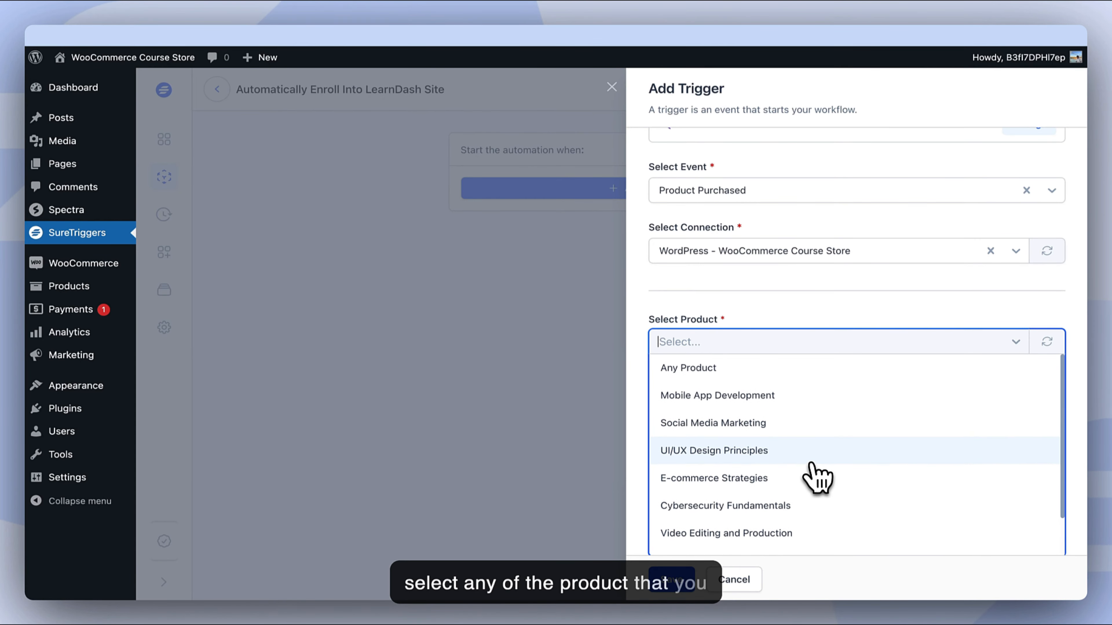
{"action": "left_click", "coordinate": [744, 424]}
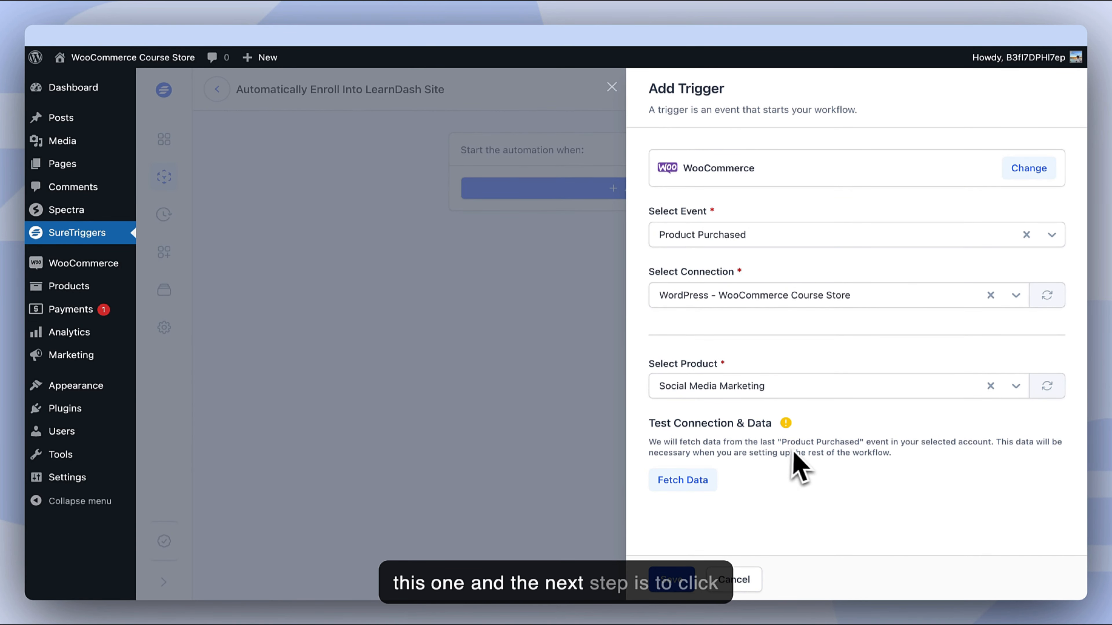
Fetch test data for the Product Purchased trigger and review the order, billing and shipping fields in the response
{"action": "left_click", "coordinate": [687, 478]}
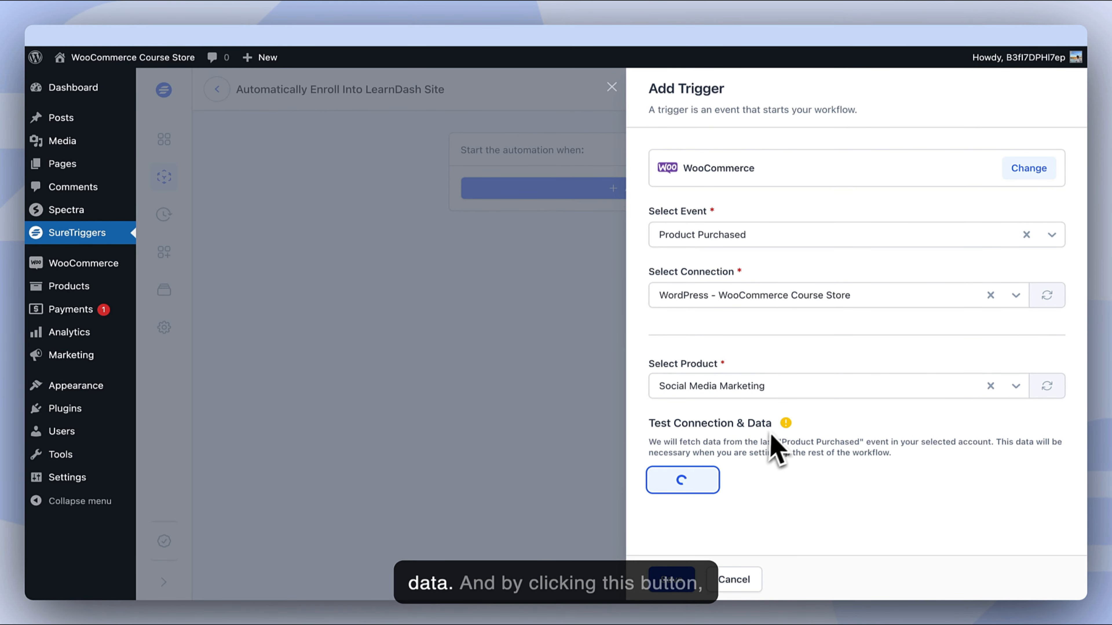
{"action": "scroll", "coordinate": [777, 430], "scroll_direction": "down", "scroll_amount": 2}
{"action": "scroll", "coordinate": [765, 352], "scroll_direction": "down", "scroll_amount": 2}
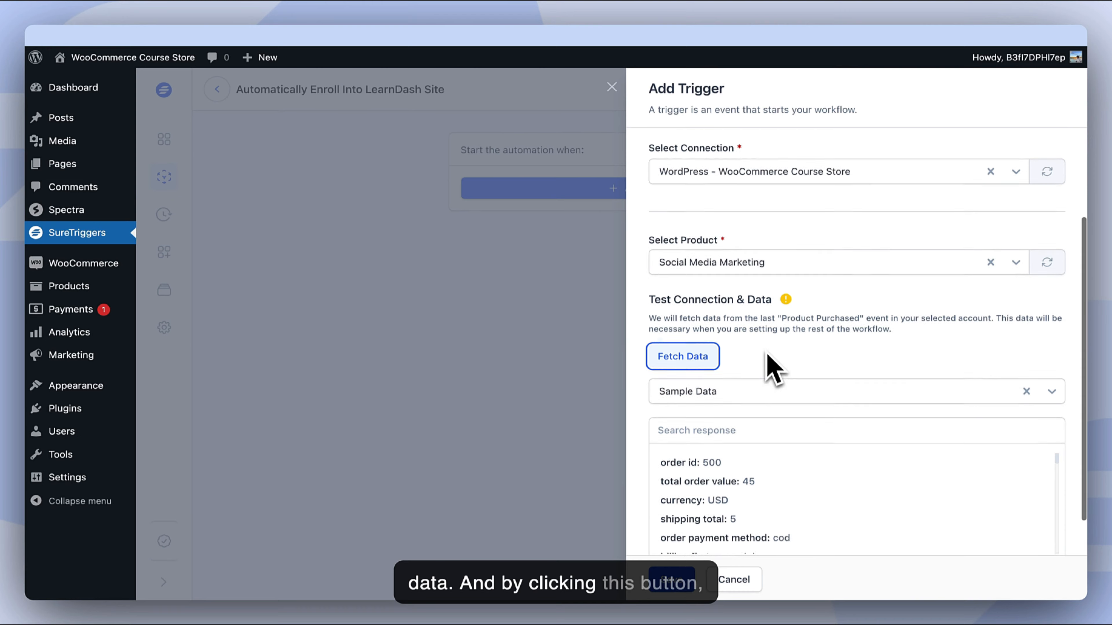
{"action": "scroll", "coordinate": [757, 464], "scroll_direction": "down", "scroll_amount": 4}
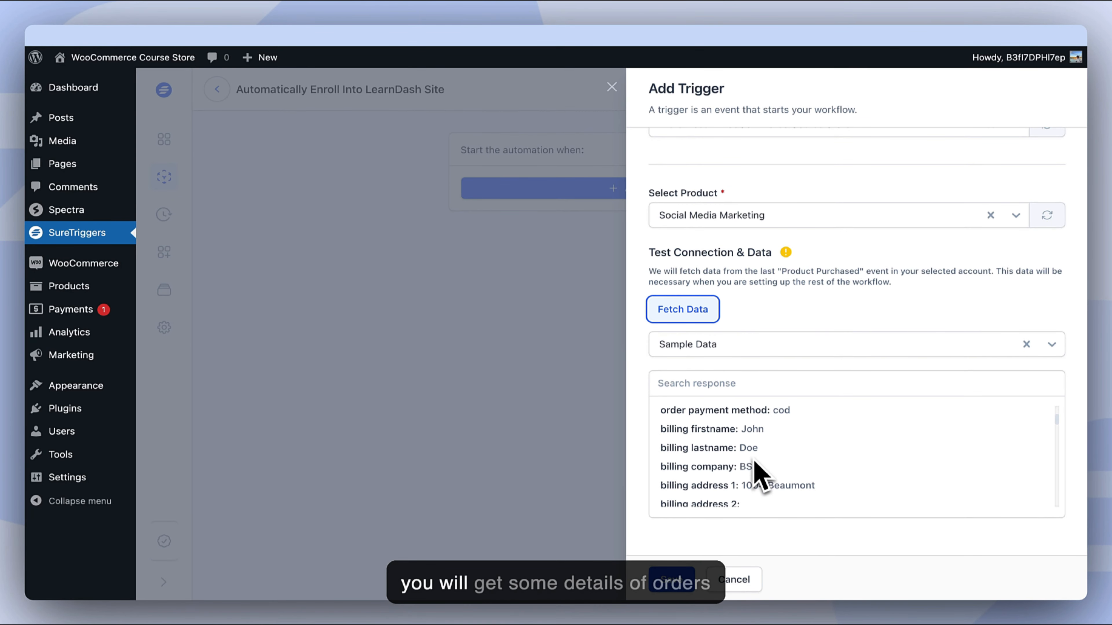
{"action": "scroll", "coordinate": [784, 519], "scroll_direction": "down", "scroll_amount": 3}
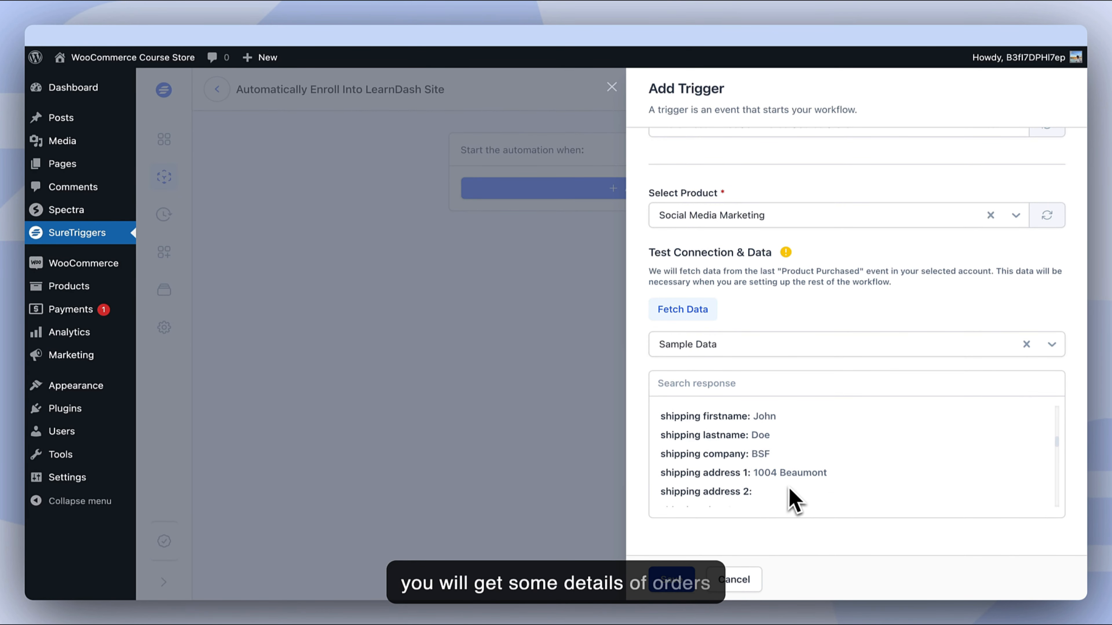
{"action": "scroll", "coordinate": [753, 478], "scroll_direction": "down", "scroll_amount": 1}
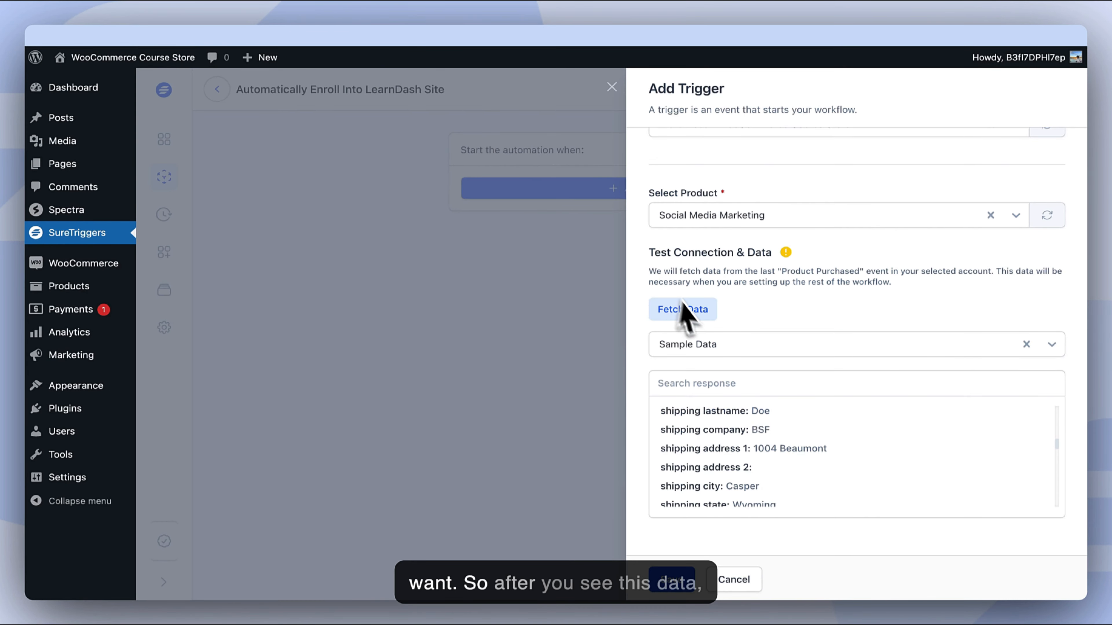
{"action": "scroll", "coordinate": [740, 468], "scroll_direction": "down", "scroll_amount": 5}
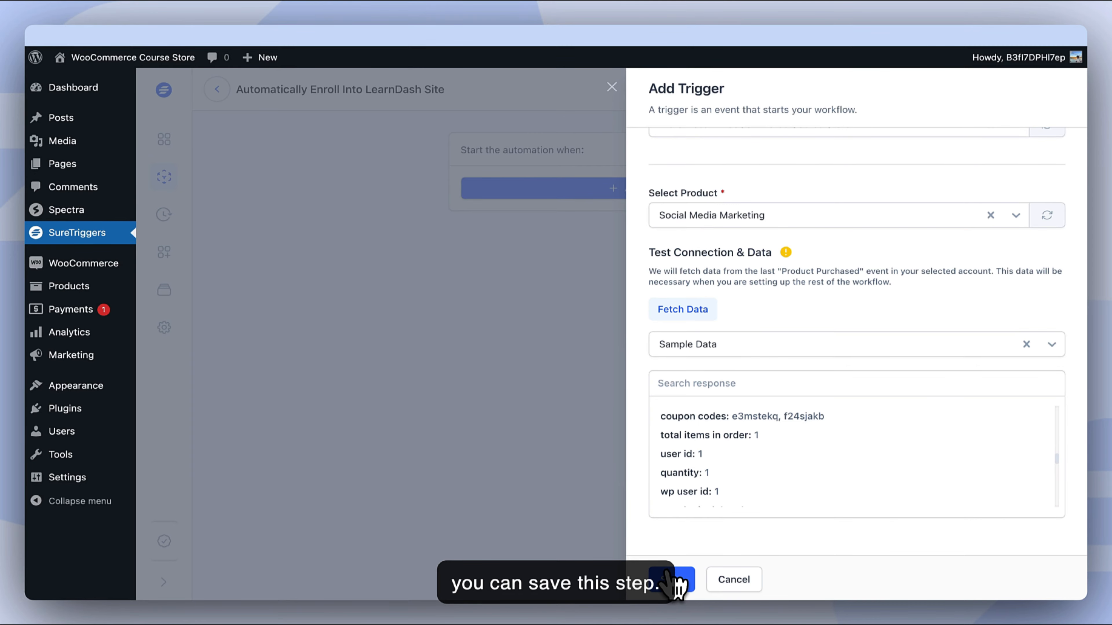
Save the Product Purchased trigger in the workflow
{"action": "left_click", "coordinate": [674, 580]}
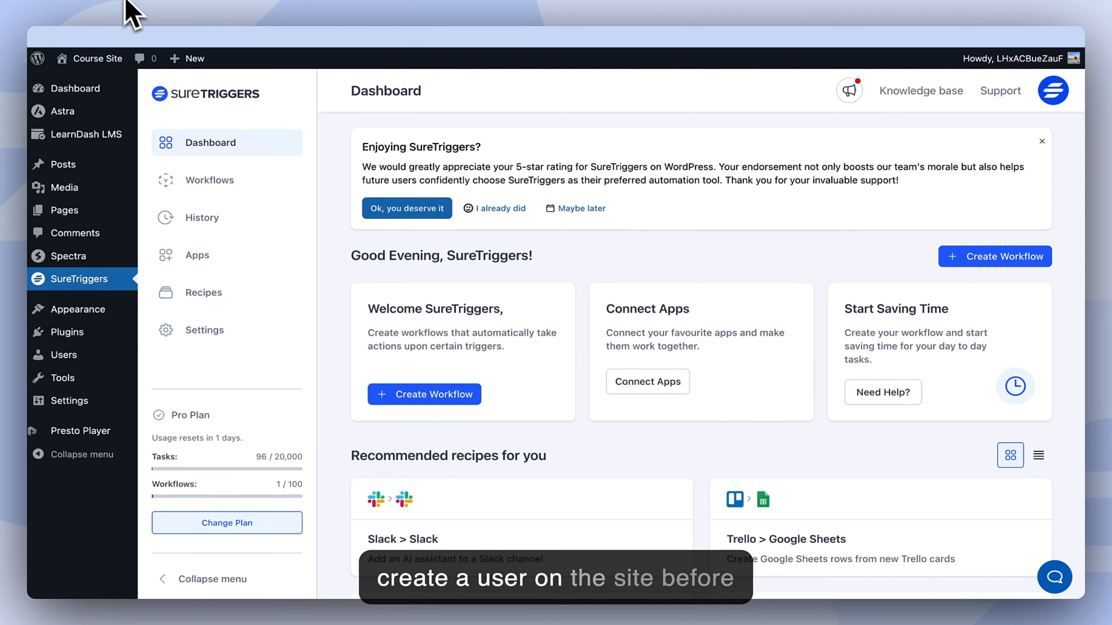
{"action": "mouse_move", "coordinate": [96, 147]}
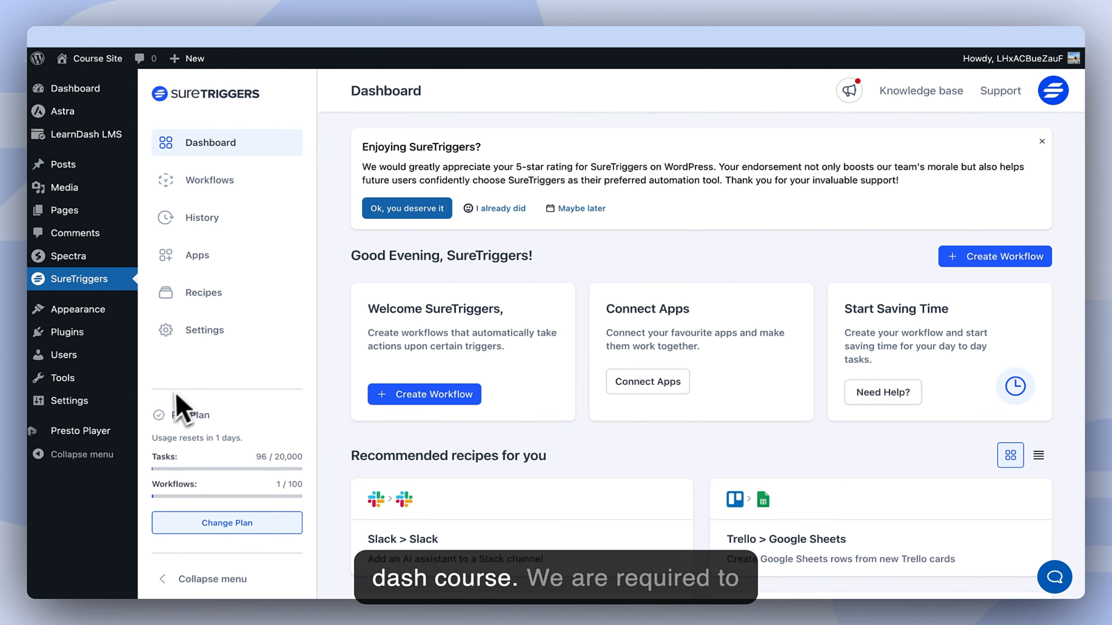
{"action": "mouse_move", "coordinate": [103, 365]}
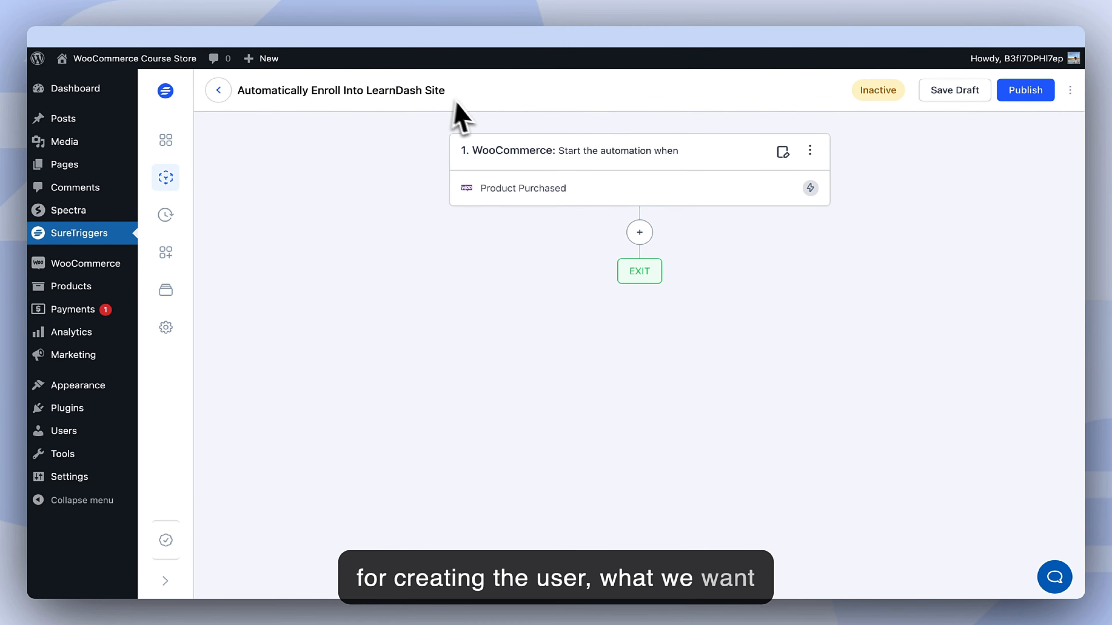
Add a WordPress action after the trigger with Create/Update User as its event
{"action": "left_click", "coordinate": [642, 241]}
{"action": "type", "text": "Wo"}
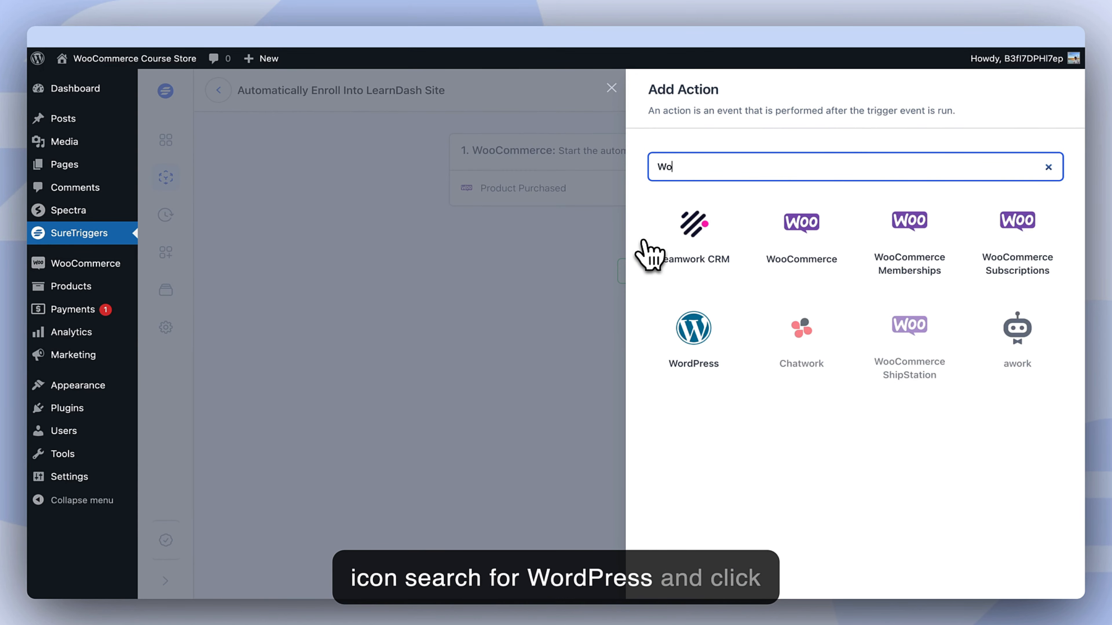
{"action": "type", "text": "rd"}
{"action": "left_click", "coordinate": [652, 249]}
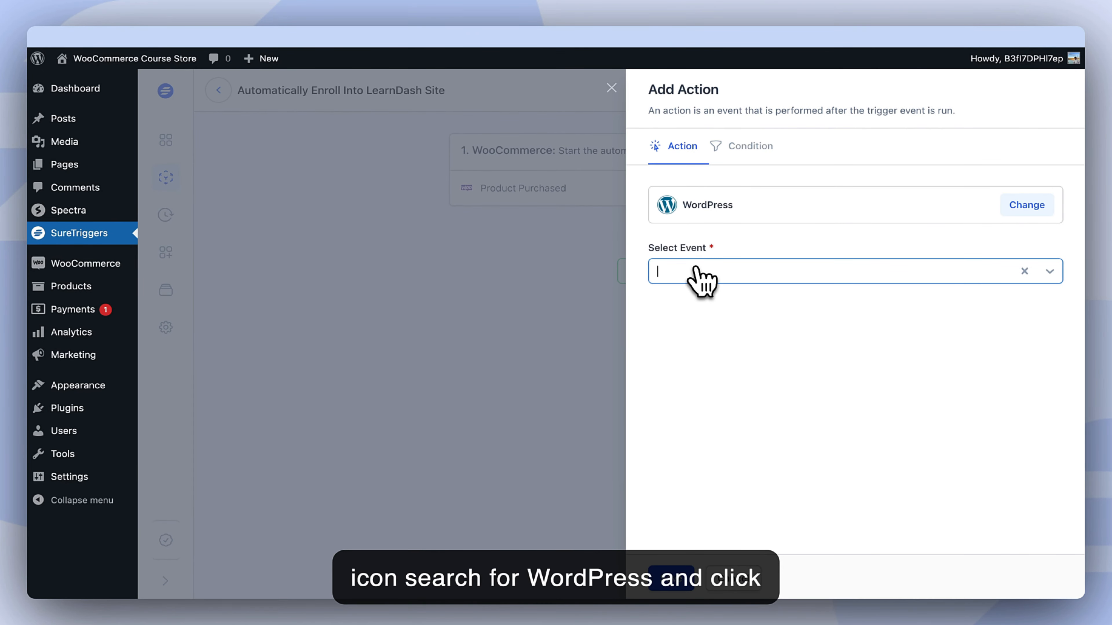
{"action": "left_click", "coordinate": [702, 276]}
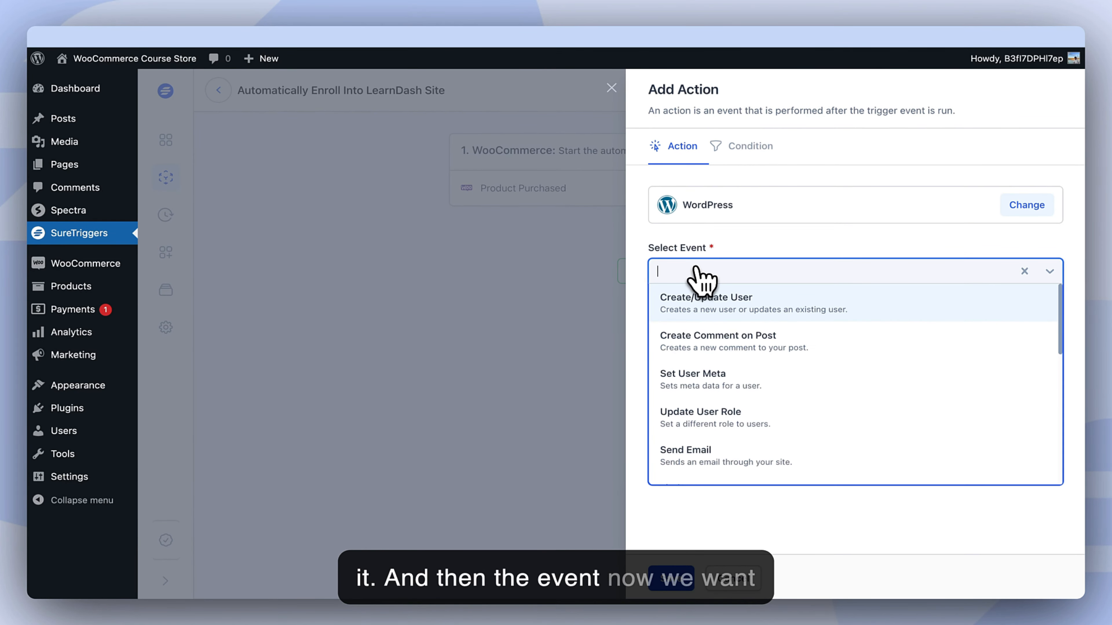
{"action": "left_click", "coordinate": [709, 318]}
Set the action's connection to "WordPress - LearnDash Site" and look over the user fields it requires
{"action": "left_click", "coordinate": [713, 331]}
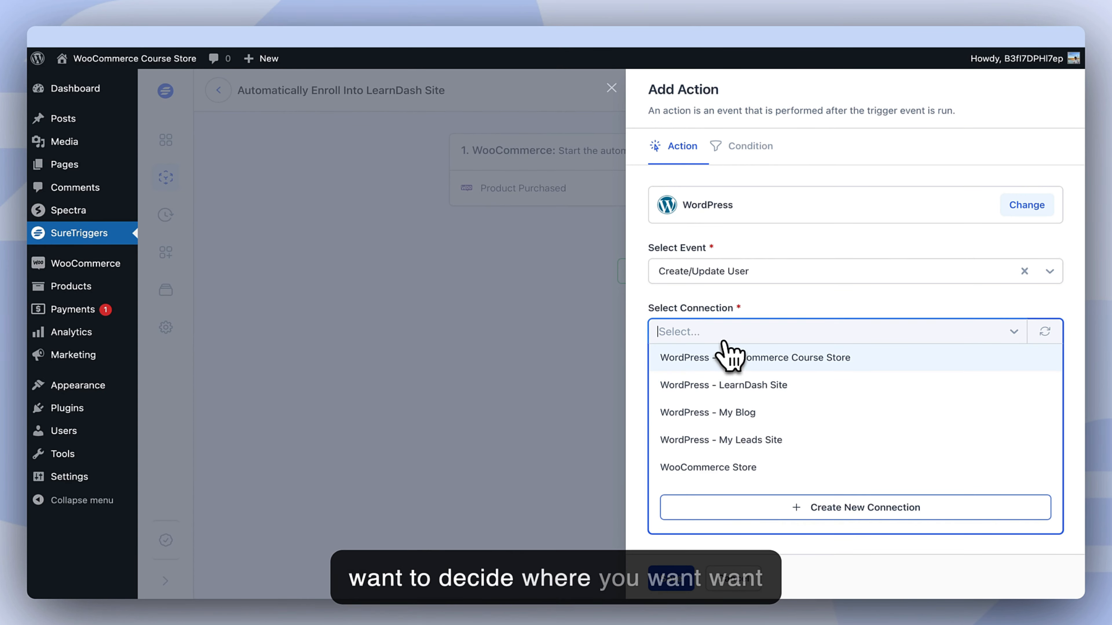
{"action": "left_click", "coordinate": [719, 386]}
{"action": "scroll", "coordinate": [719, 396], "scroll_direction": "down", "scroll_amount": 1}
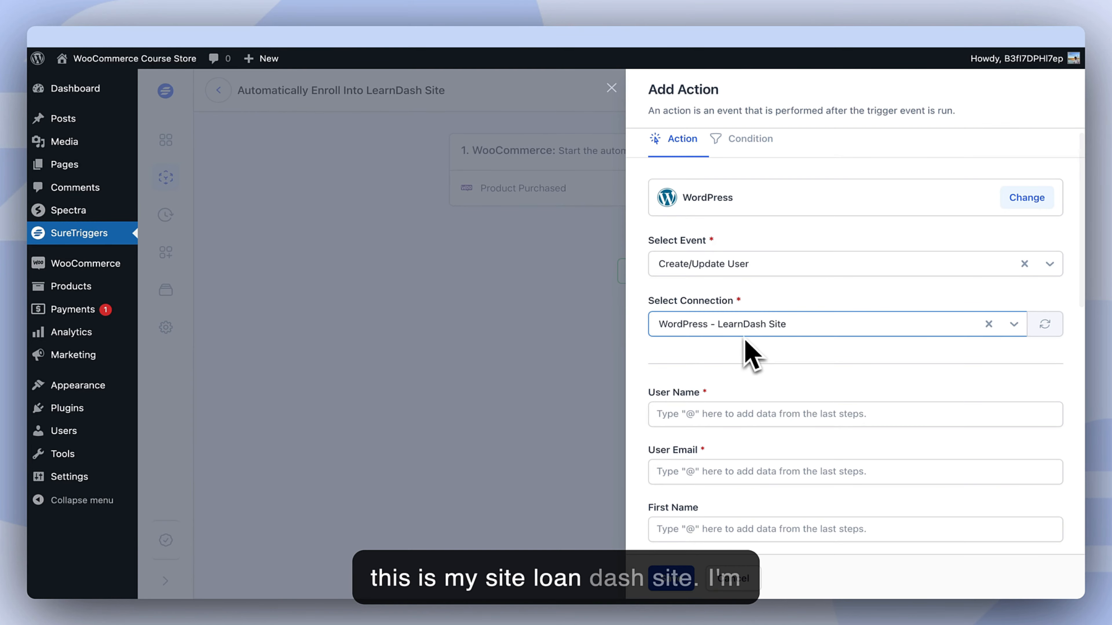
{"action": "scroll", "coordinate": [735, 381], "scroll_direction": "down", "scroll_amount": 3}
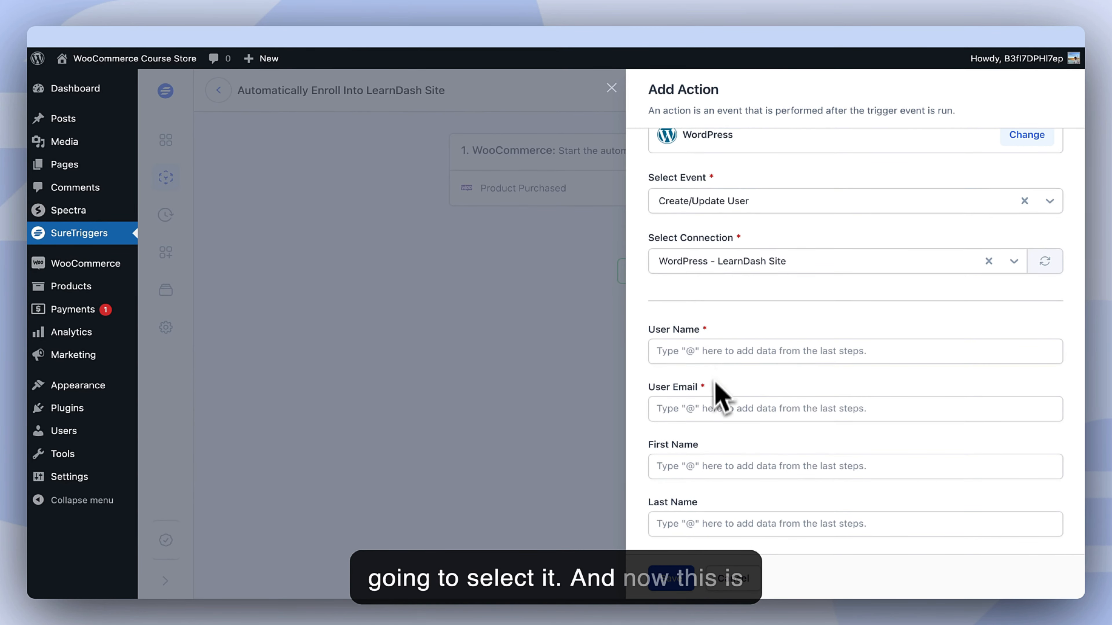
{"action": "scroll", "coordinate": [715, 390], "scroll_direction": "down", "scroll_amount": 3}
{"action": "scroll", "coordinate": [715, 368], "scroll_direction": "down", "scroll_amount": 4}
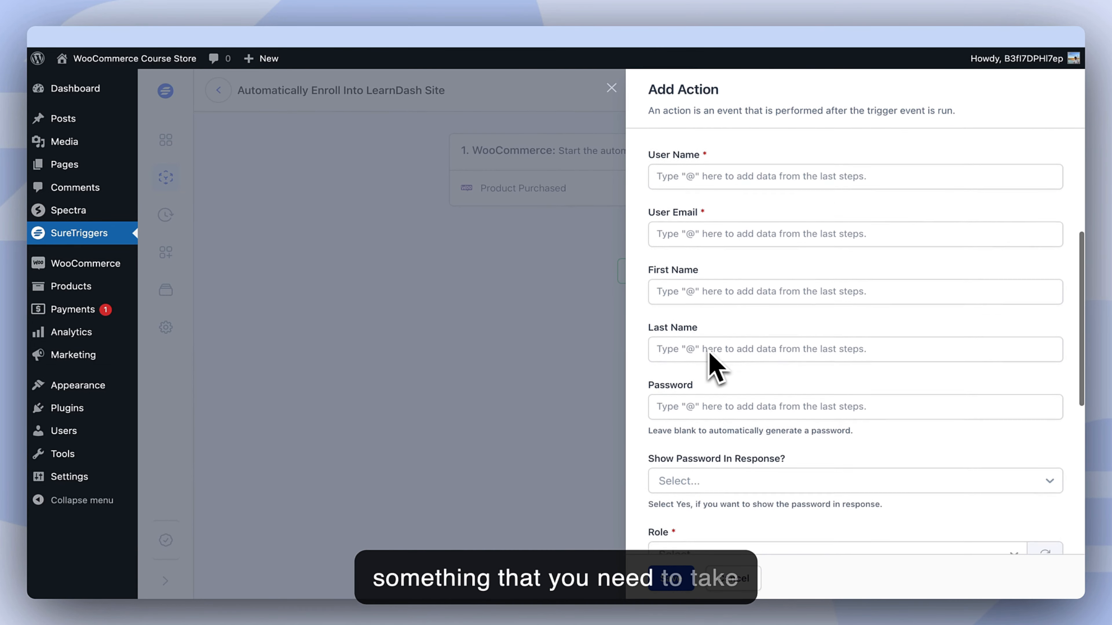
{"action": "scroll", "coordinate": [715, 368], "scroll_direction": "up", "scroll_amount": 6}
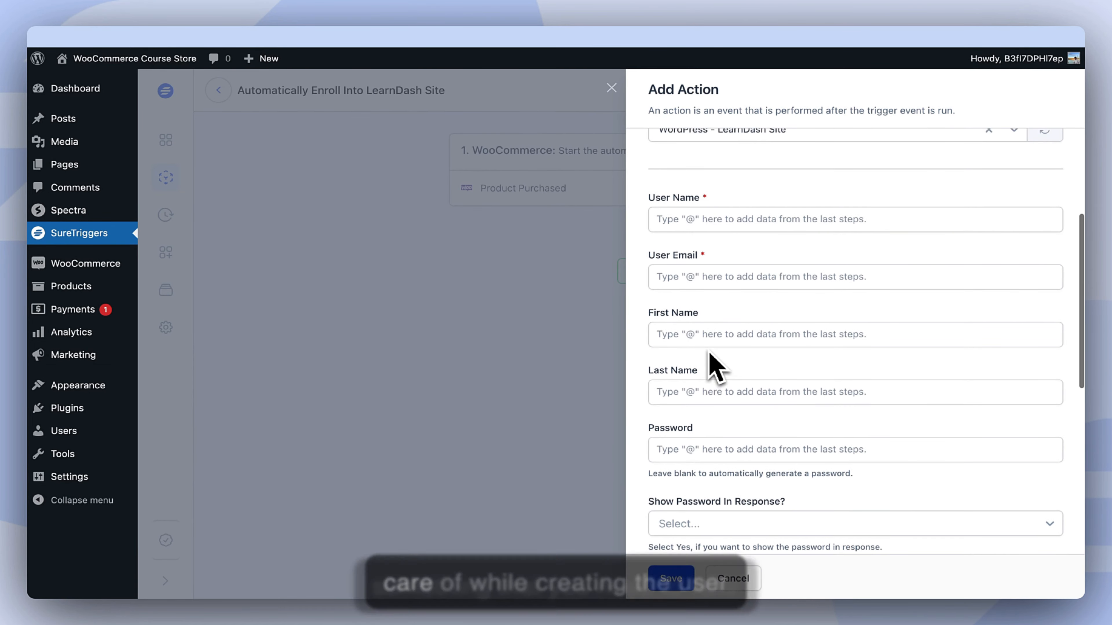
Map the User Name field to the Billing Firstname value from the WooCommerce trigger
{"action": "left_click", "coordinate": [712, 322]}
{"action": "left_click", "coordinate": [698, 320]}
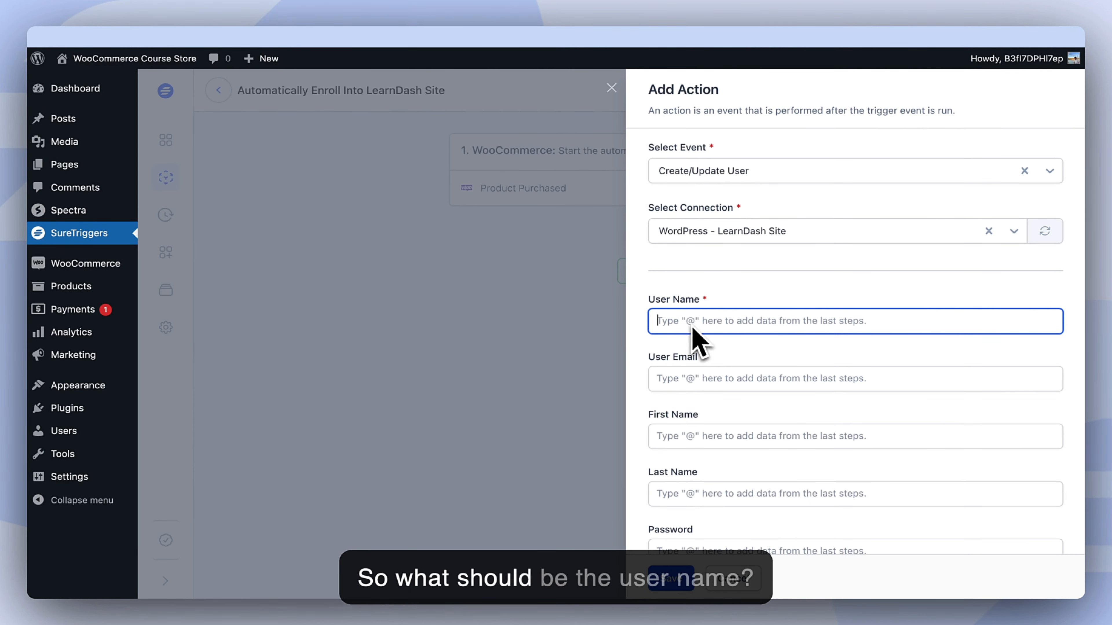
{"action": "type", "text": "@name"}
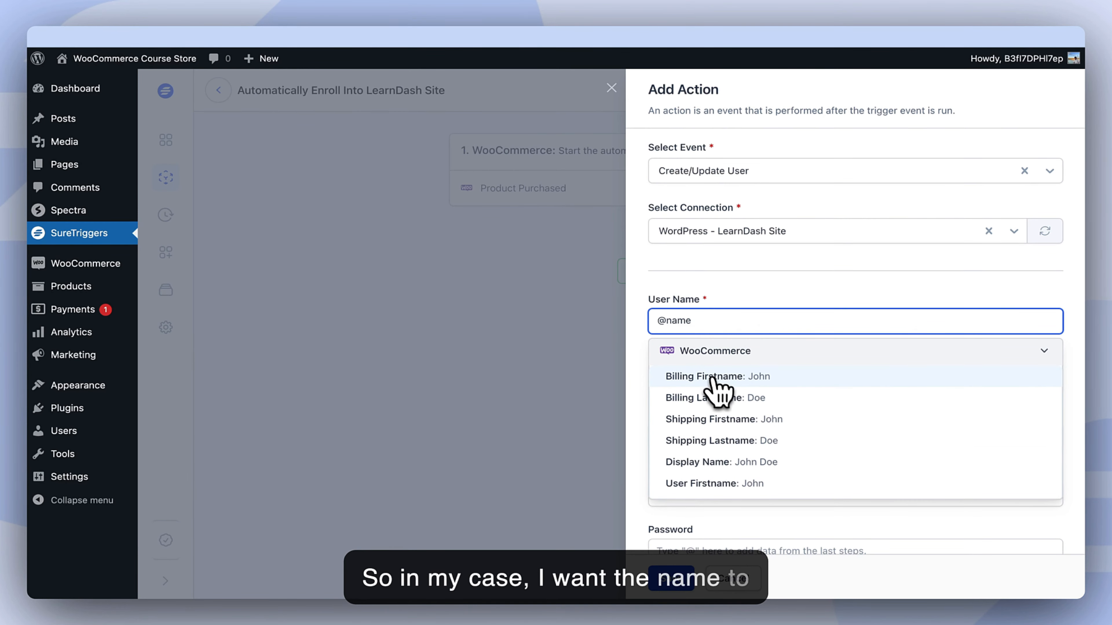
{"action": "left_click", "coordinate": [720, 381]}
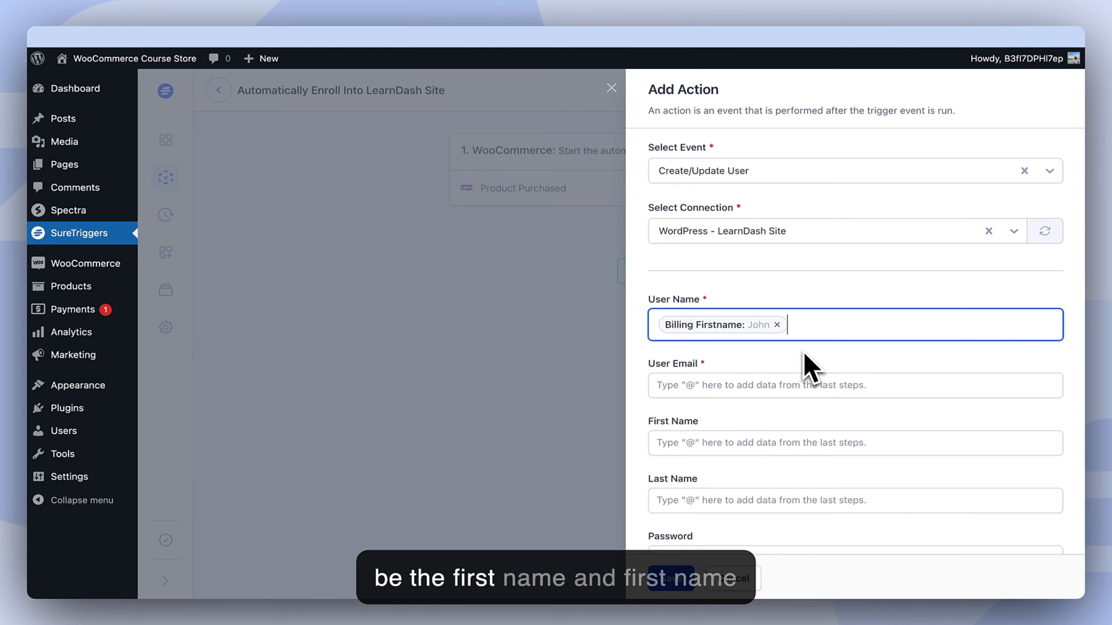
Browse the trigger's data values and append Billing Lastname after Billing Firstname in the User Name field
{"action": "type", "text": "@"}
{"action": "key", "text": "BackSpace"}
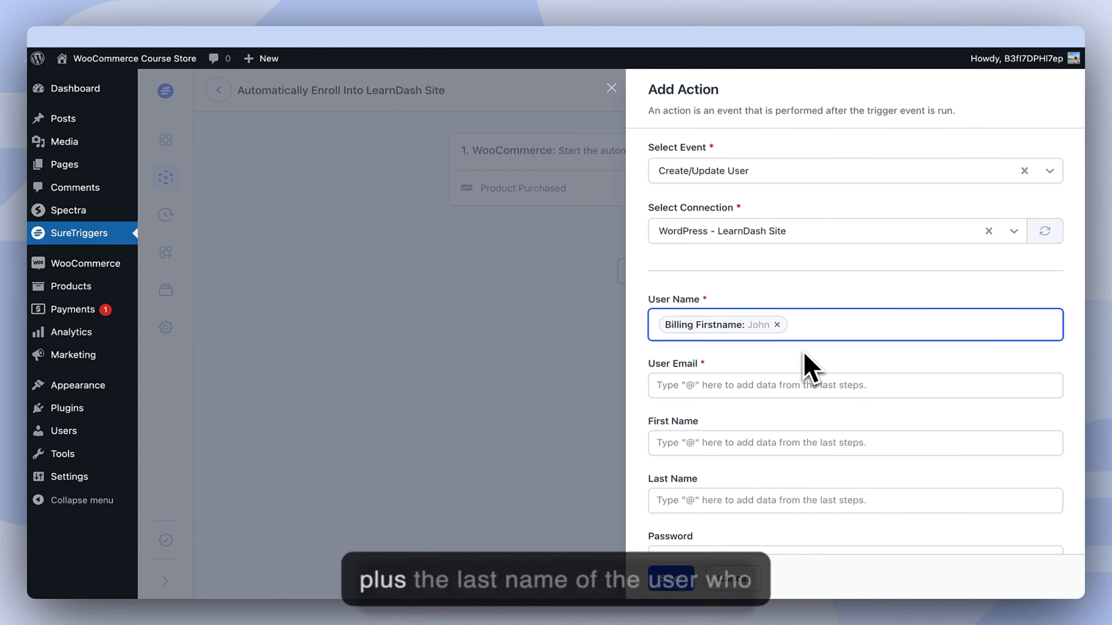
{"action": "type", "text": "@"}
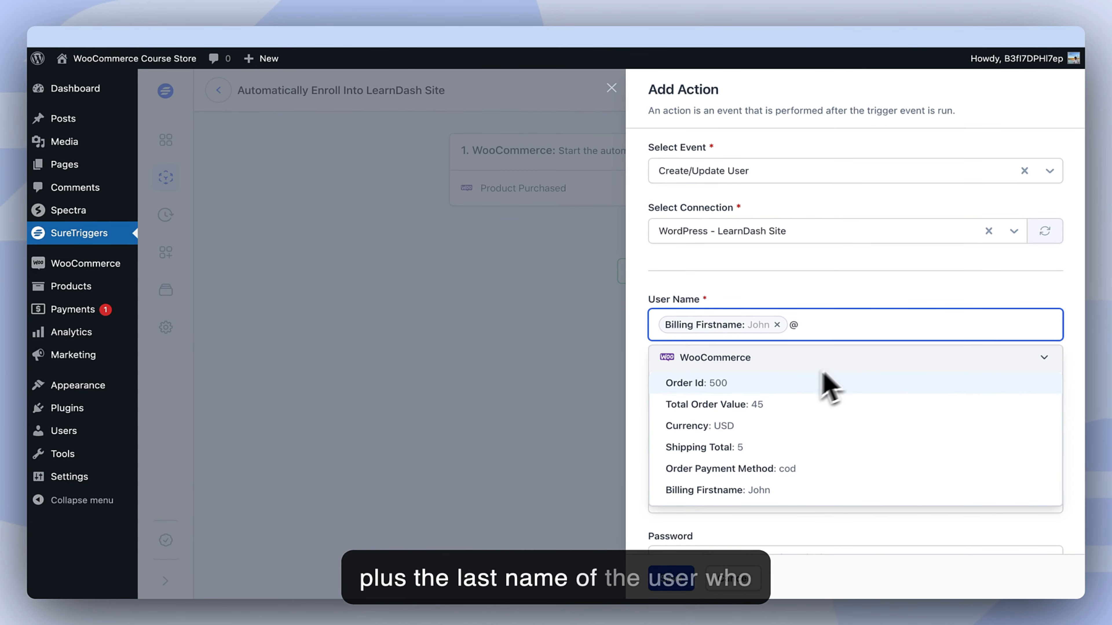
{"action": "type", "text": "lass"}
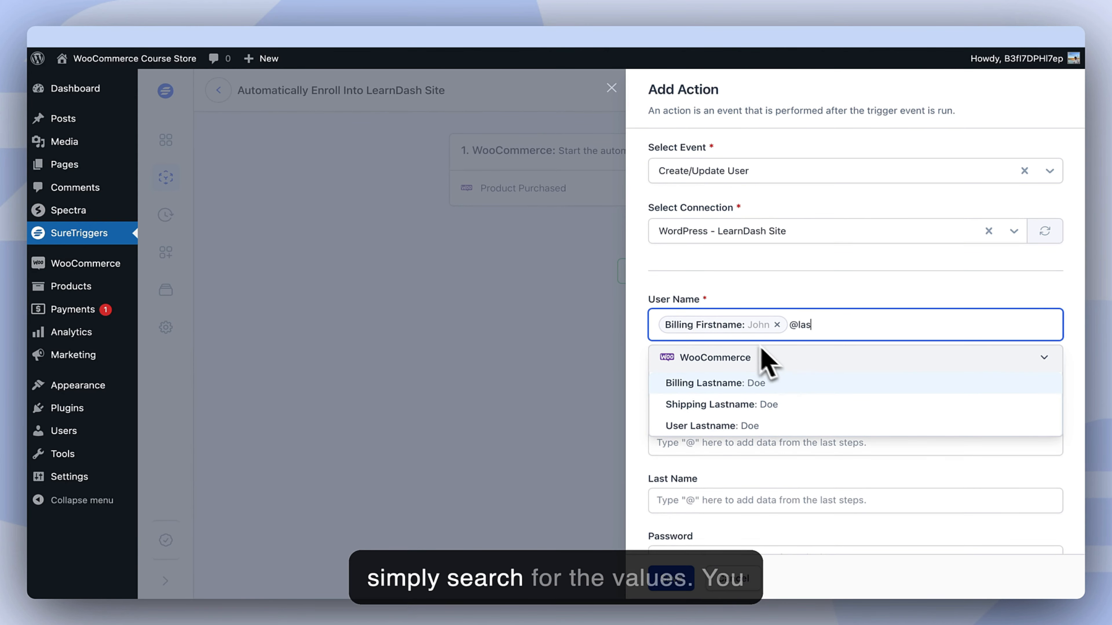
{"action": "key", "text": "BackSpace"}
{"action": "key", "text": "BackSpace"}
{"action": "key", "text": "BackSpace"}
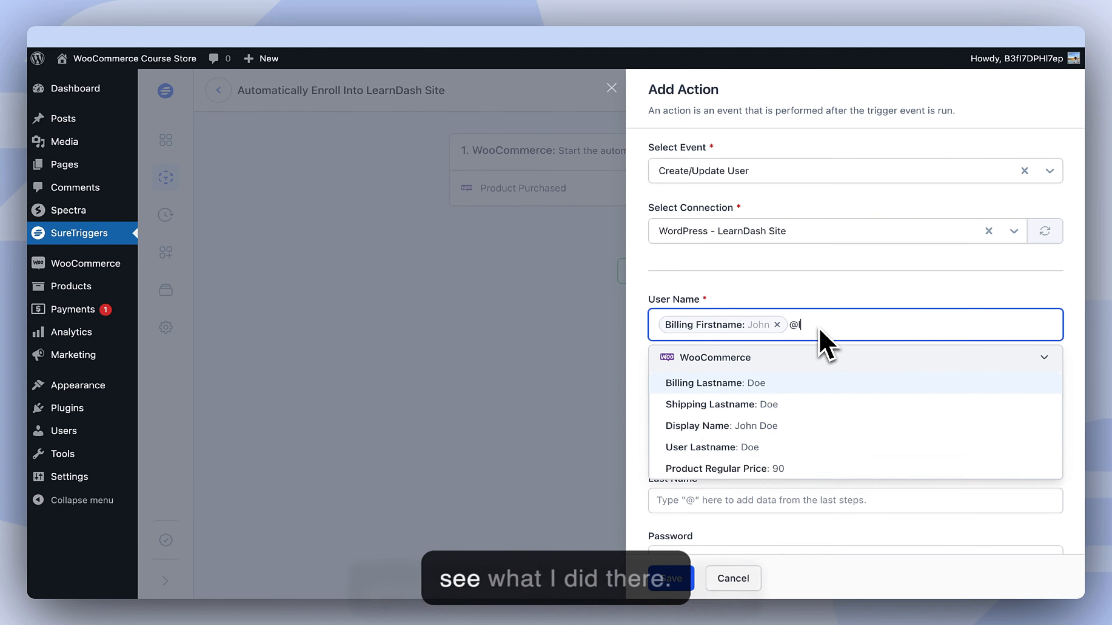
{"action": "type", "text": "@"}
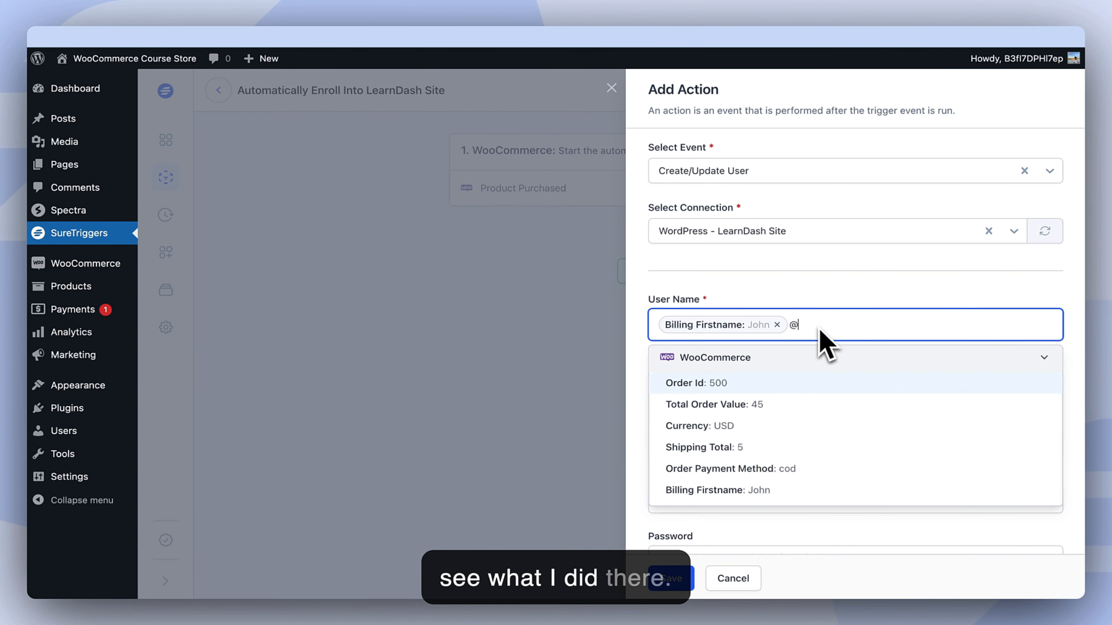
{"action": "scroll", "coordinate": [837, 369], "scroll_direction": "down", "scroll_amount": 2}
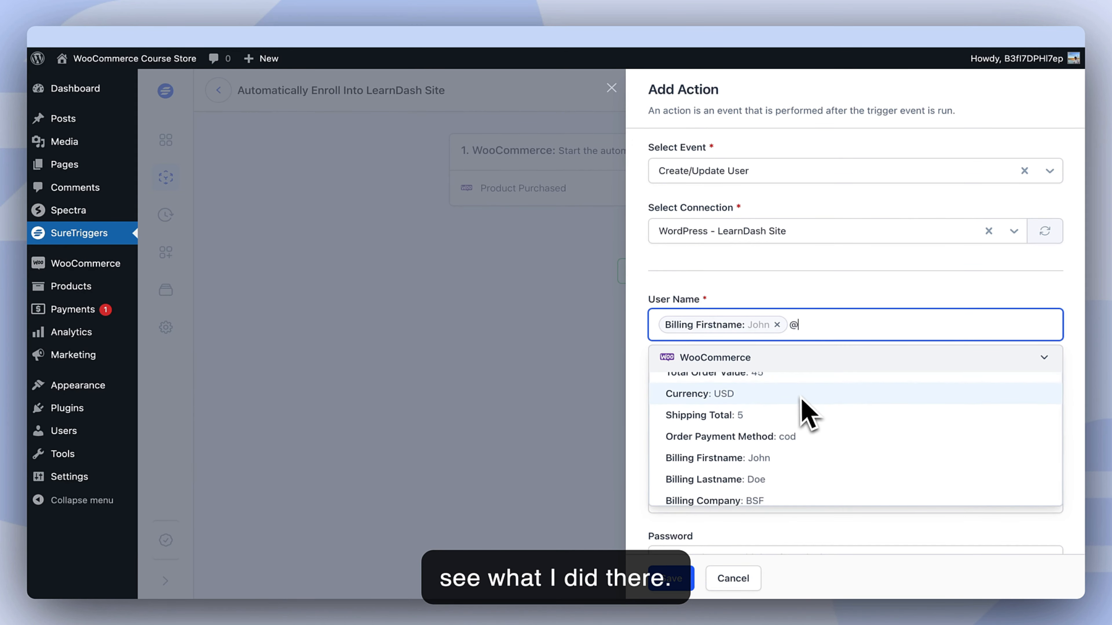
{"action": "scroll", "coordinate": [837, 369], "scroll_direction": "up", "scroll_amount": 2}
{"action": "scroll", "coordinate": [835, 371], "scroll_direction": "down", "scroll_amount": 1}
{"action": "type", "text": "name"}
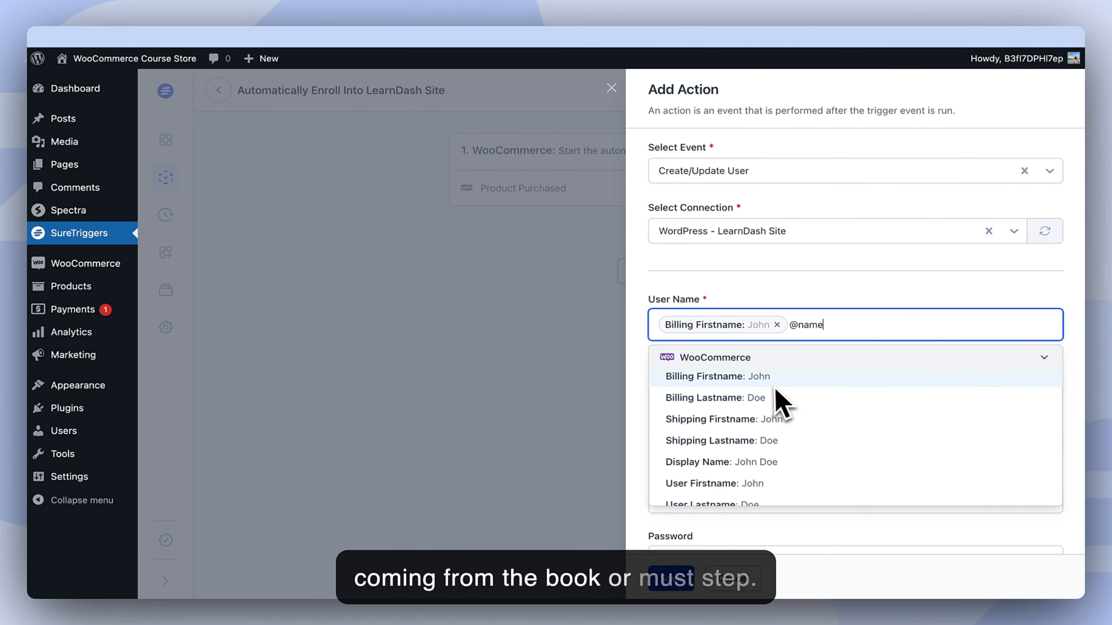
{"action": "scroll", "coordinate": [773, 388], "scroll_direction": "up", "scroll_amount": 1}
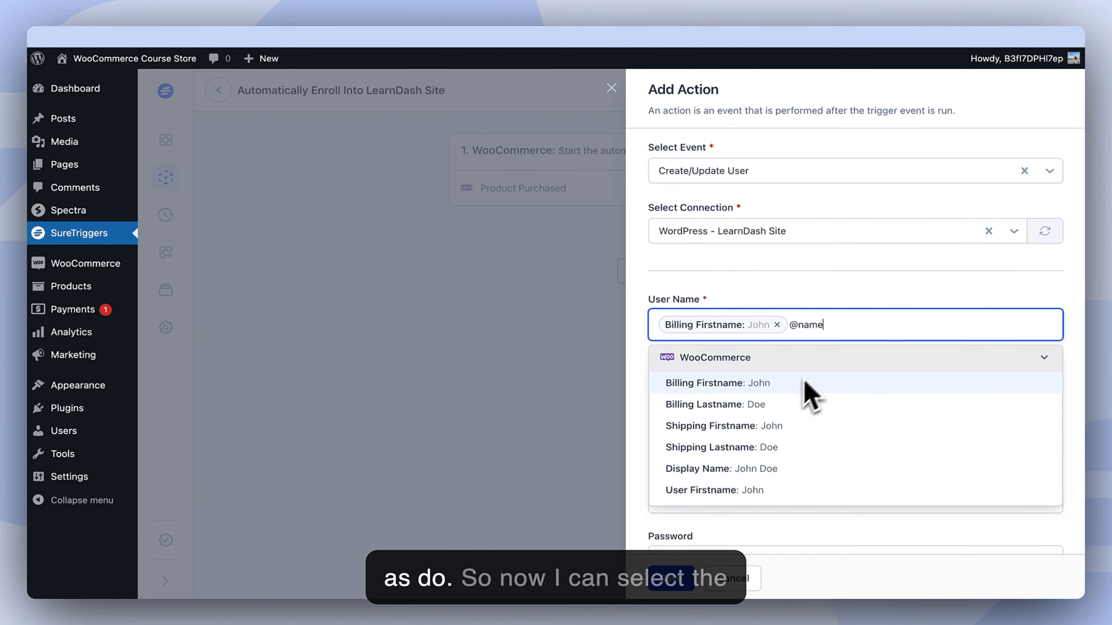
{"action": "left_click", "coordinate": [770, 406]}
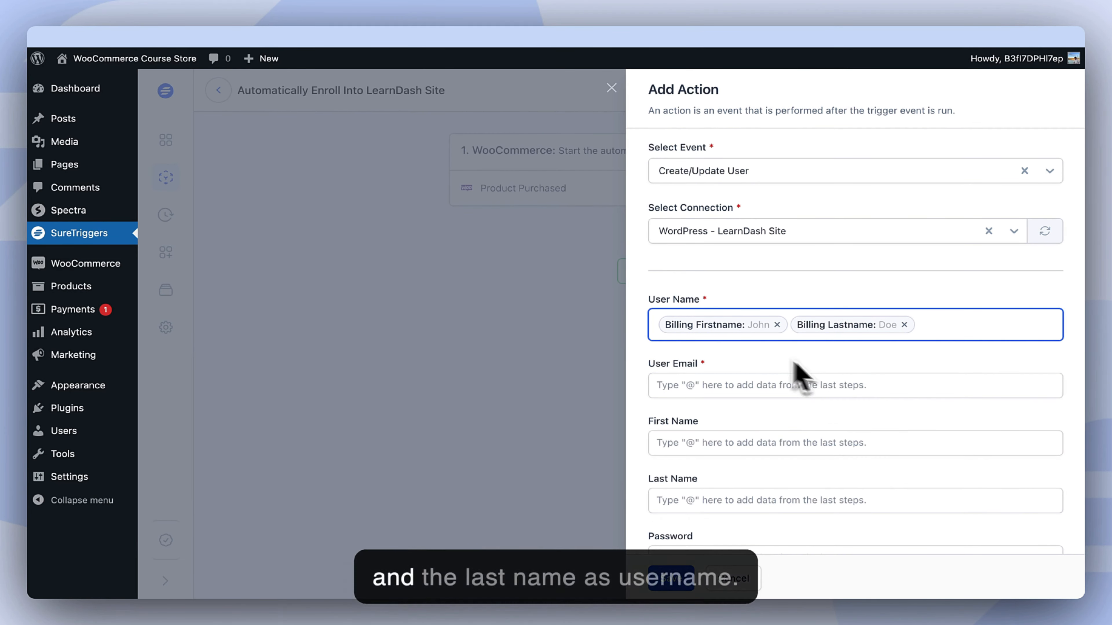
{"action": "double_click", "coordinate": [685, 306]}
Map the User Email field to the WooCommerce Billing Email value
{"action": "left_click", "coordinate": [696, 379]}
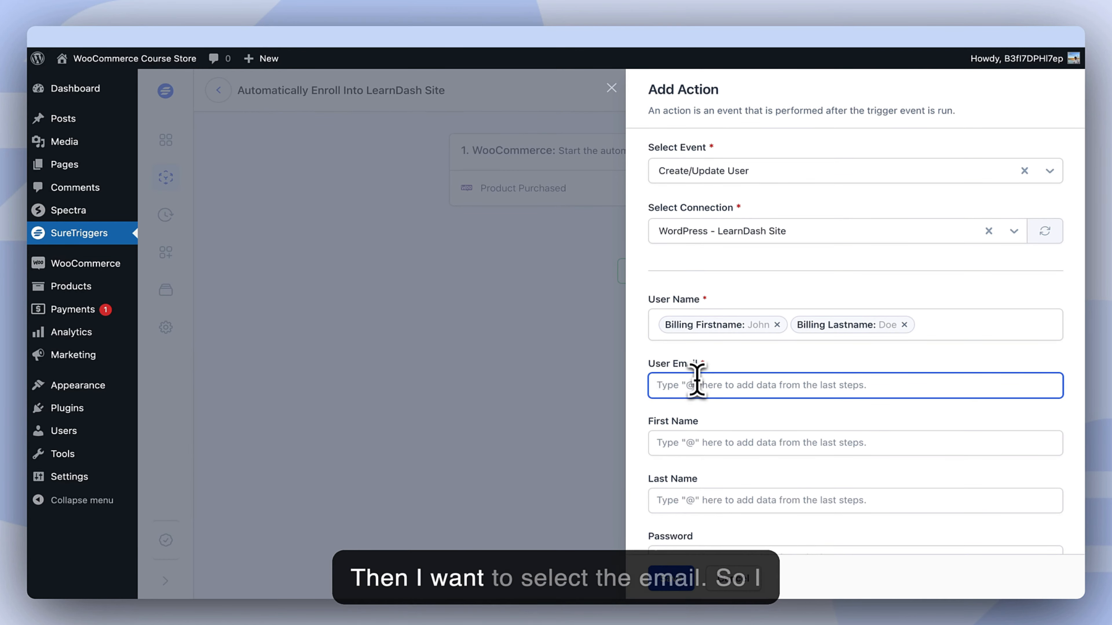
{"action": "type", "text": "@email"}
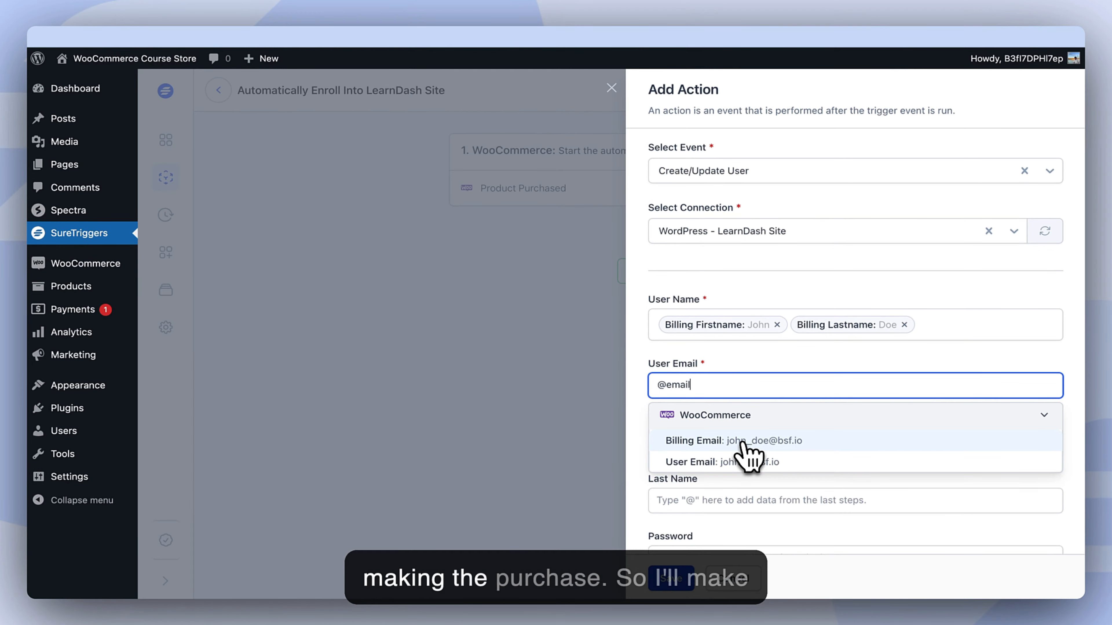
{"action": "left_click", "coordinate": [717, 443]}
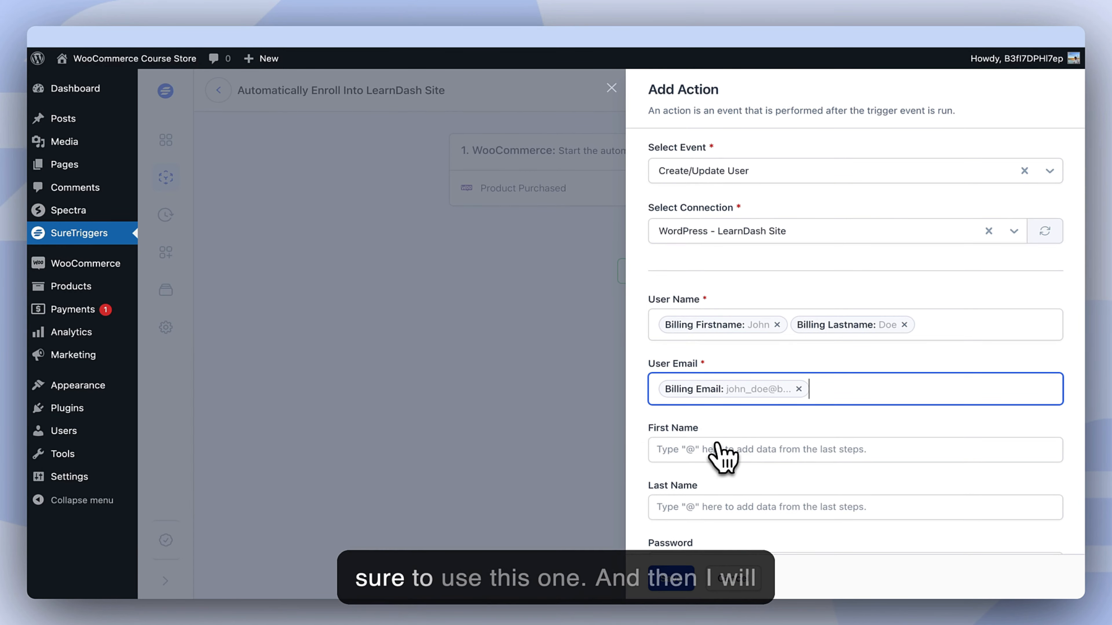
Map the First Name field to the WooCommerce Billing Firstname value
{"action": "left_click", "coordinate": [719, 449]}
{"action": "scroll", "coordinate": [719, 456], "scroll_direction": "down", "scroll_amount": 5}
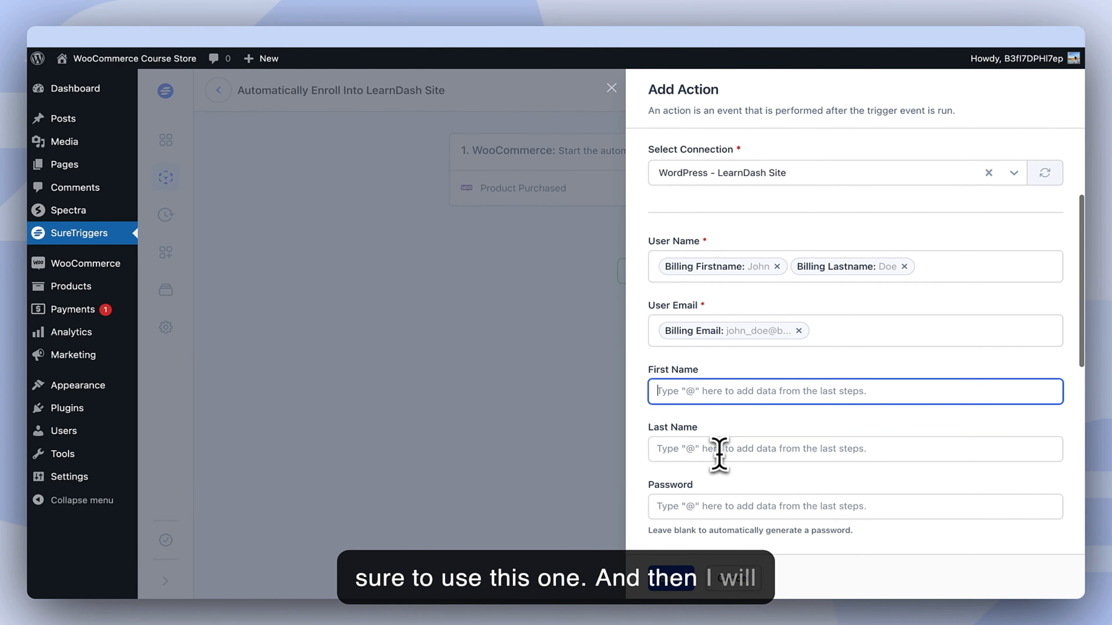
{"action": "type", "text": "@"}
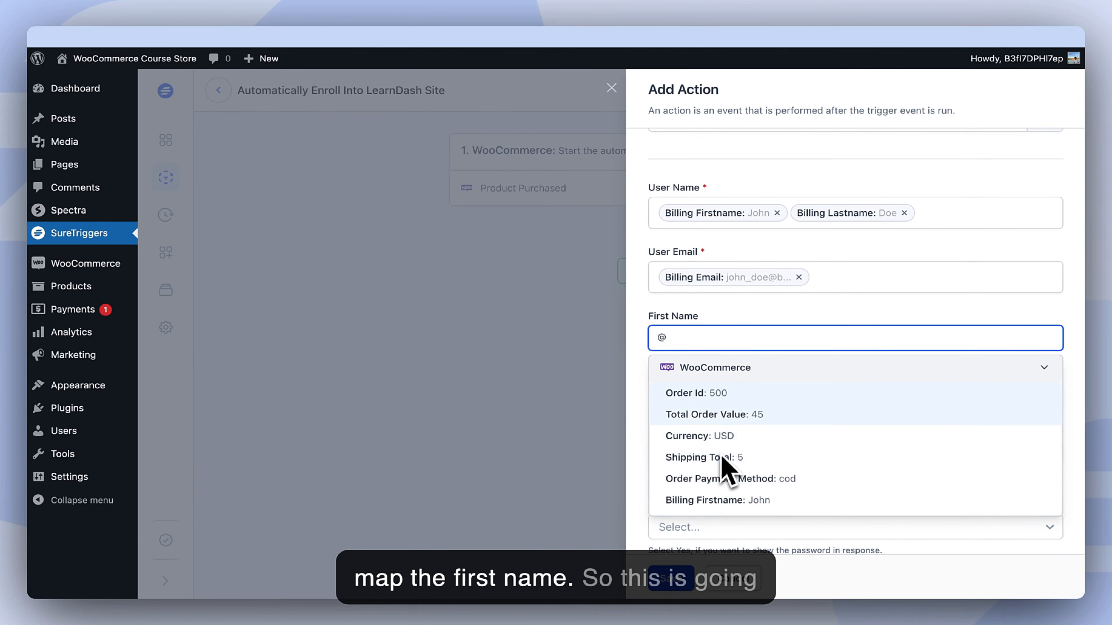
{"action": "type", "text": "na"}
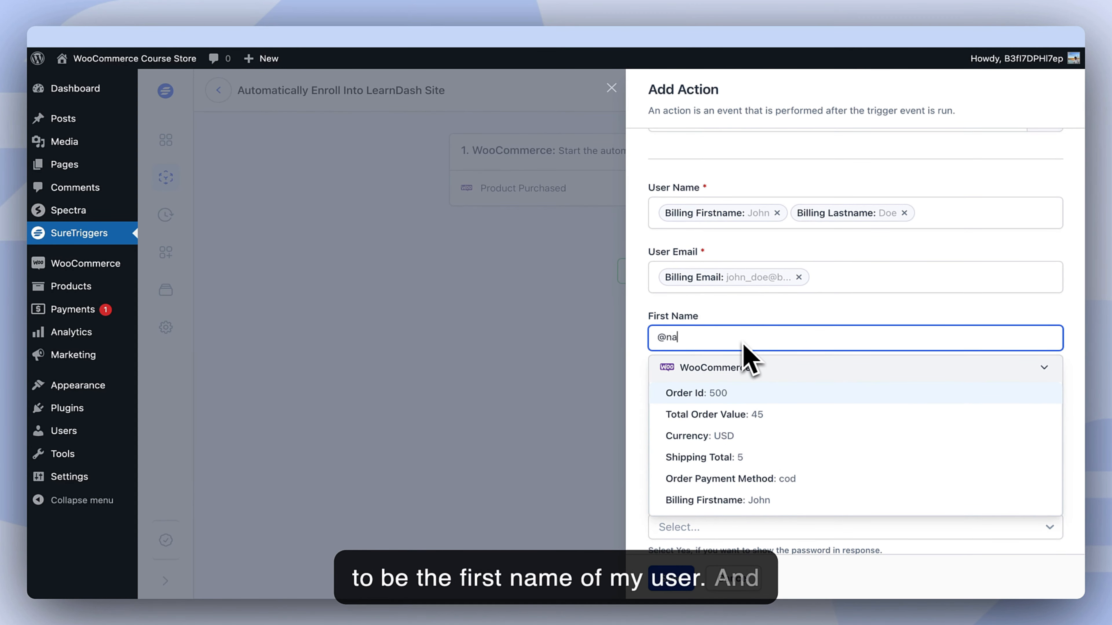
{"action": "type", "text": "me"}
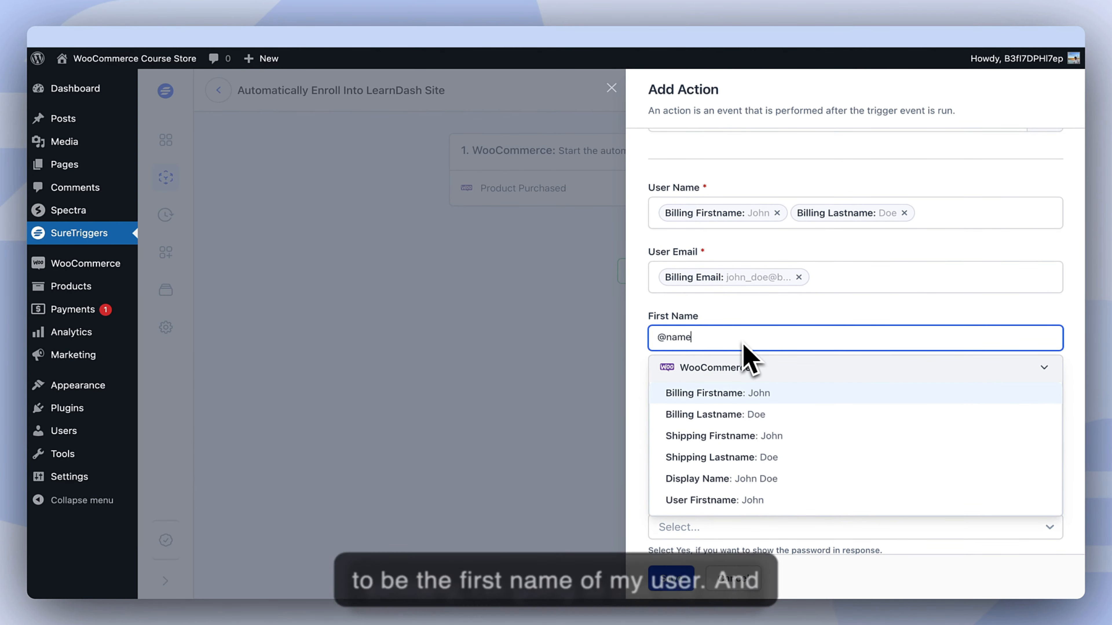
{"action": "left_click", "coordinate": [750, 394]}
Map the Last Name field to the WooCommerce Billing Lastname value and check the hint for the Password field
{"action": "left_click", "coordinate": [739, 402]}
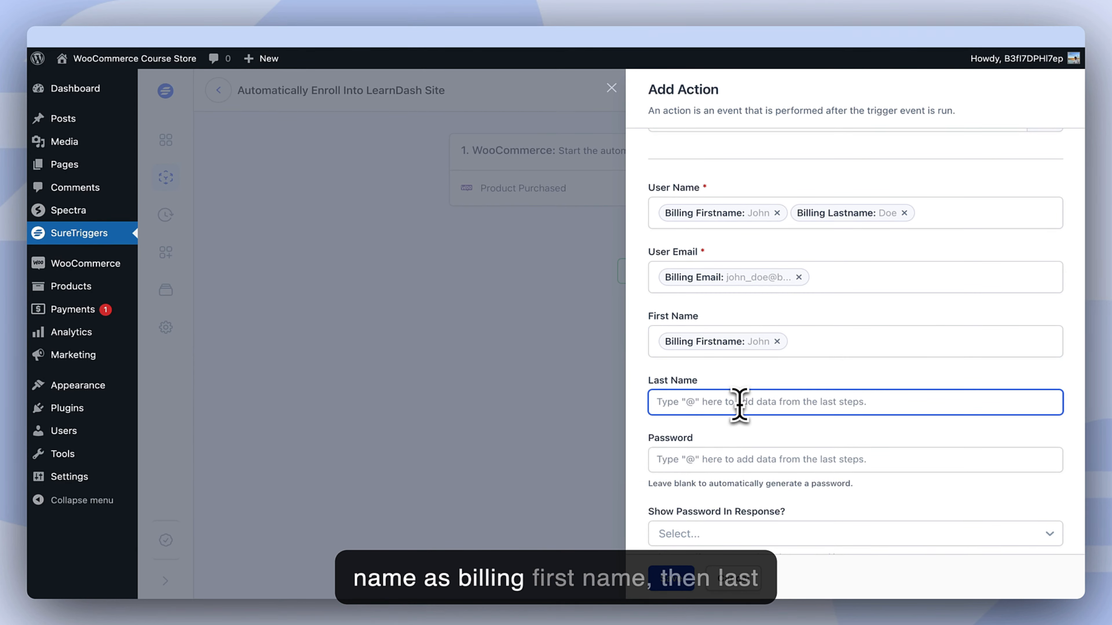
{"action": "type", "text": "@la"}
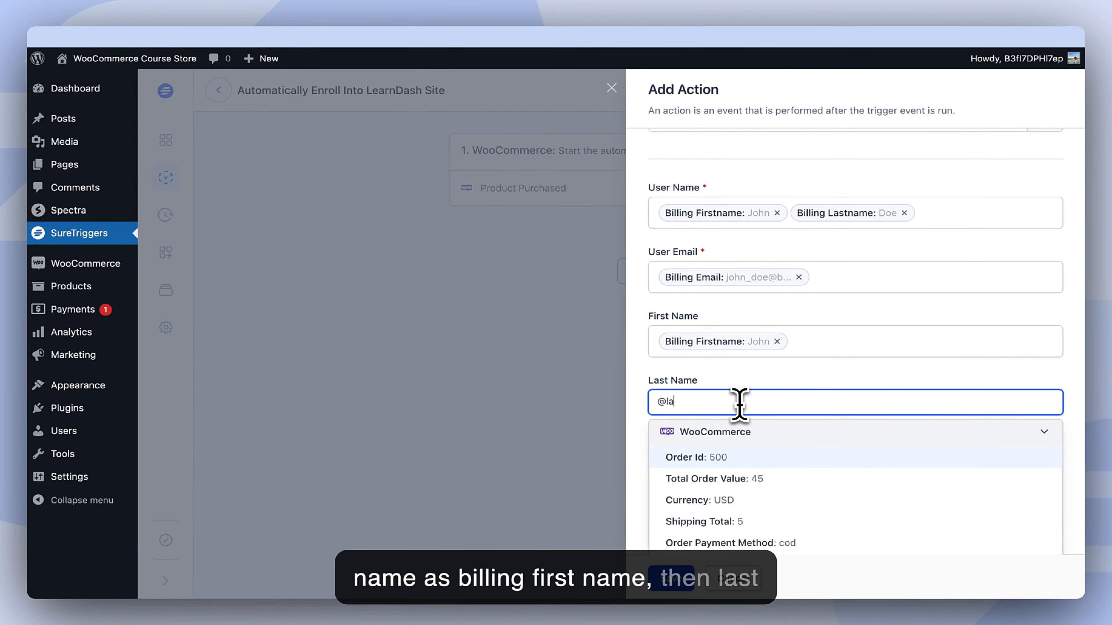
{"action": "type", "text": "st"}
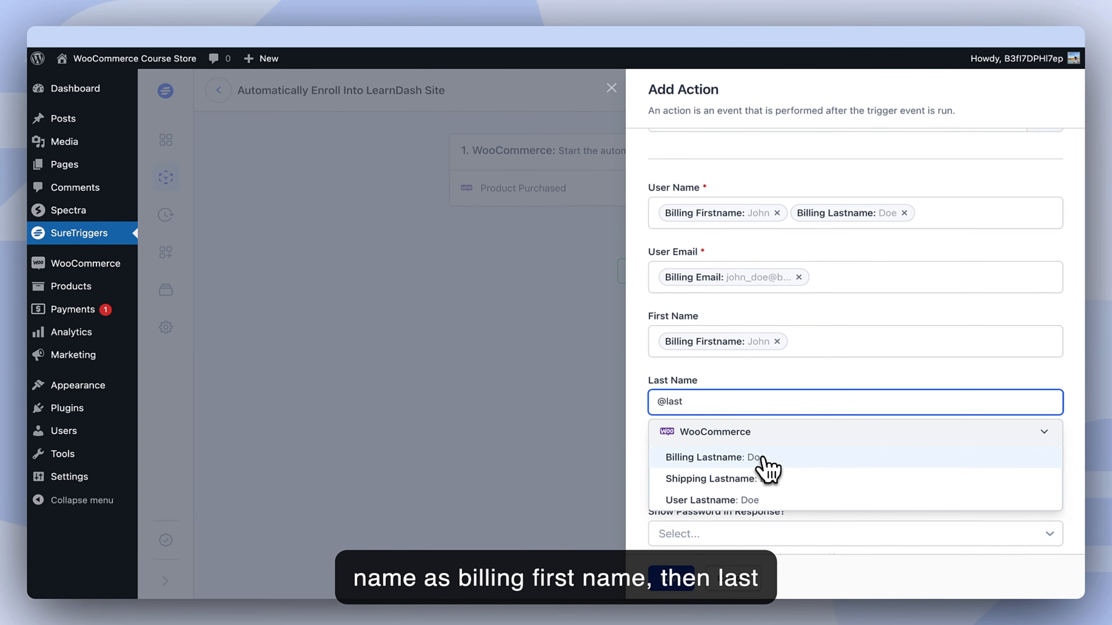
{"action": "left_click", "coordinate": [763, 459]}
{"action": "scroll", "coordinate": [762, 468], "scroll_direction": "down", "scroll_amount": 4}
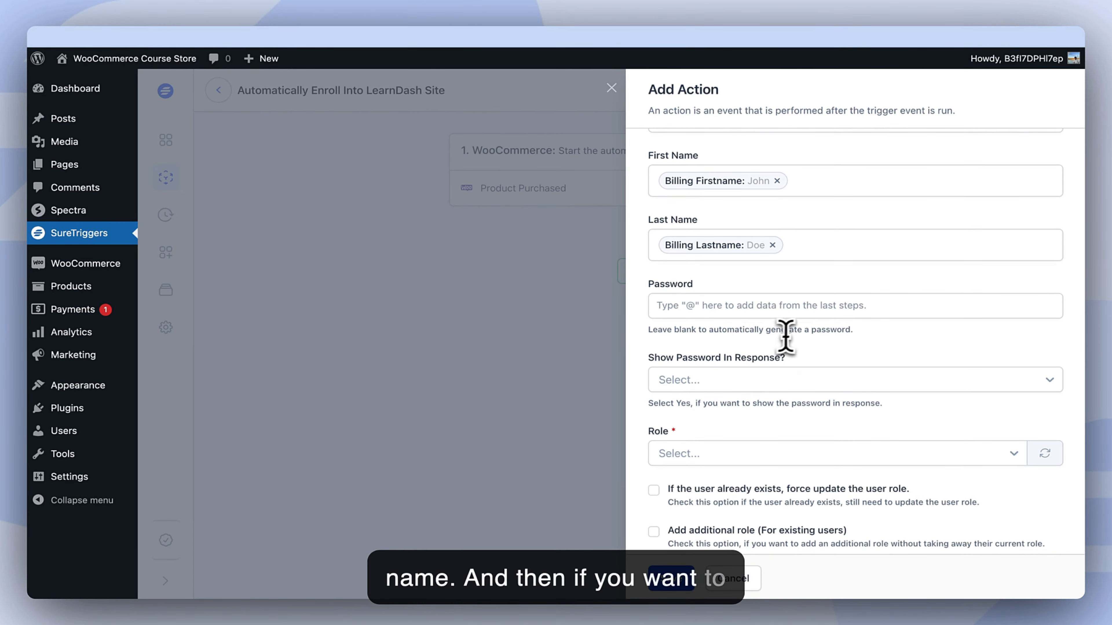
{"action": "triple_click", "coordinate": [803, 330]}
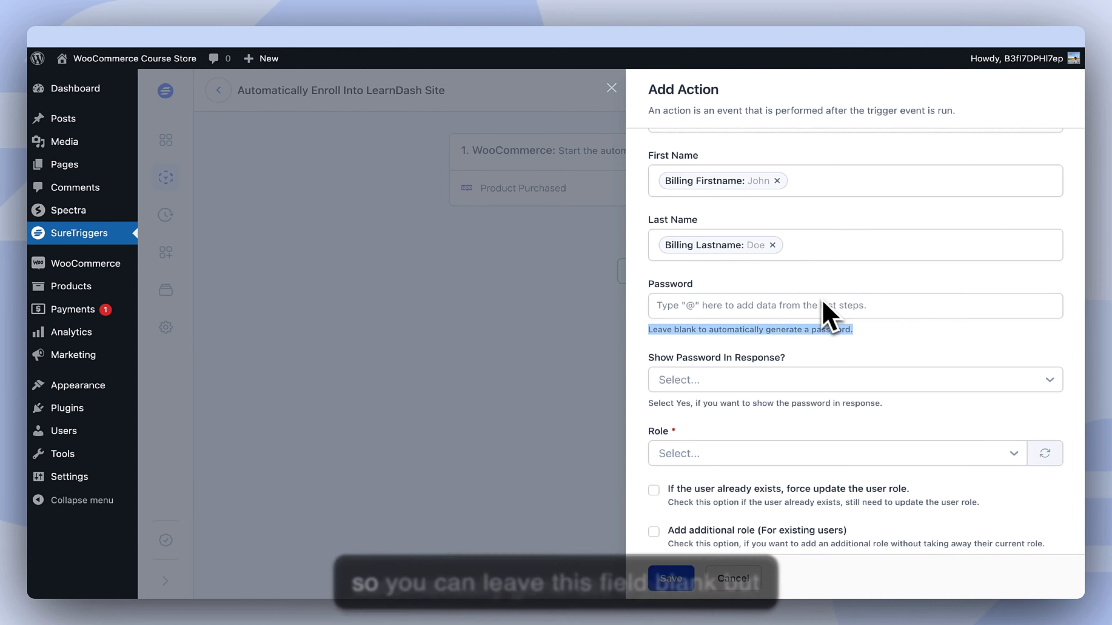
Set Show Password In Response to Yes, leaving the Password field blank for an automatically generated password
{"action": "scroll", "coordinate": [779, 350], "scroll_direction": "down", "scroll_amount": 1}
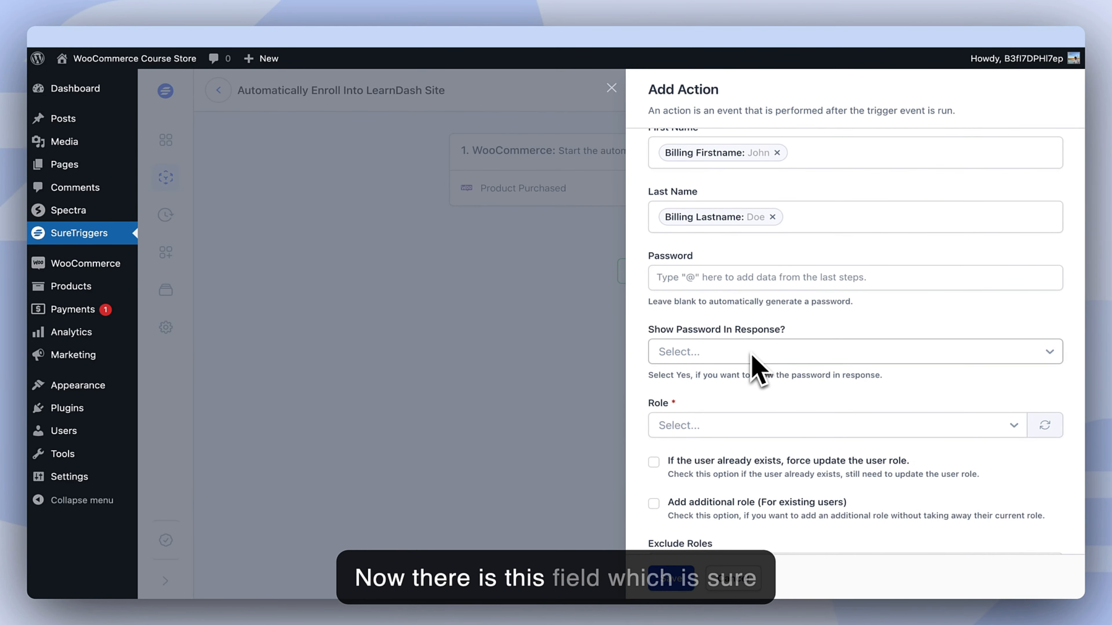
{"action": "scroll", "coordinate": [746, 306], "scroll_direction": "down", "scroll_amount": 2}
{"action": "left_click", "coordinate": [735, 298]}
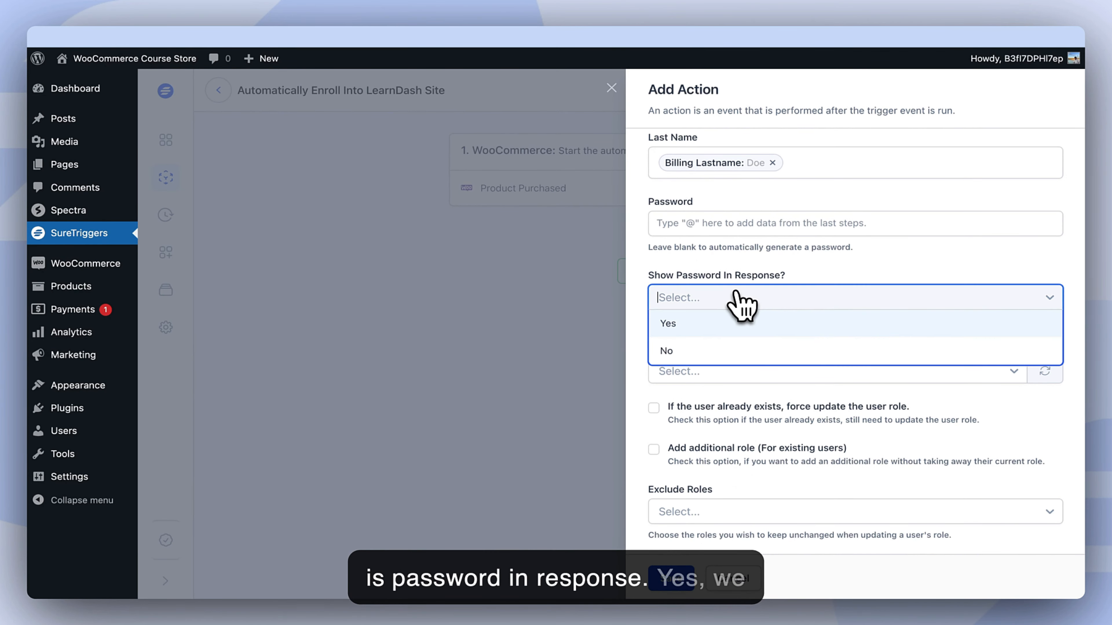
{"action": "left_click", "coordinate": [706, 320]}
{"action": "scroll", "coordinate": [735, 377], "scroll_direction": "down", "scroll_amount": 3}
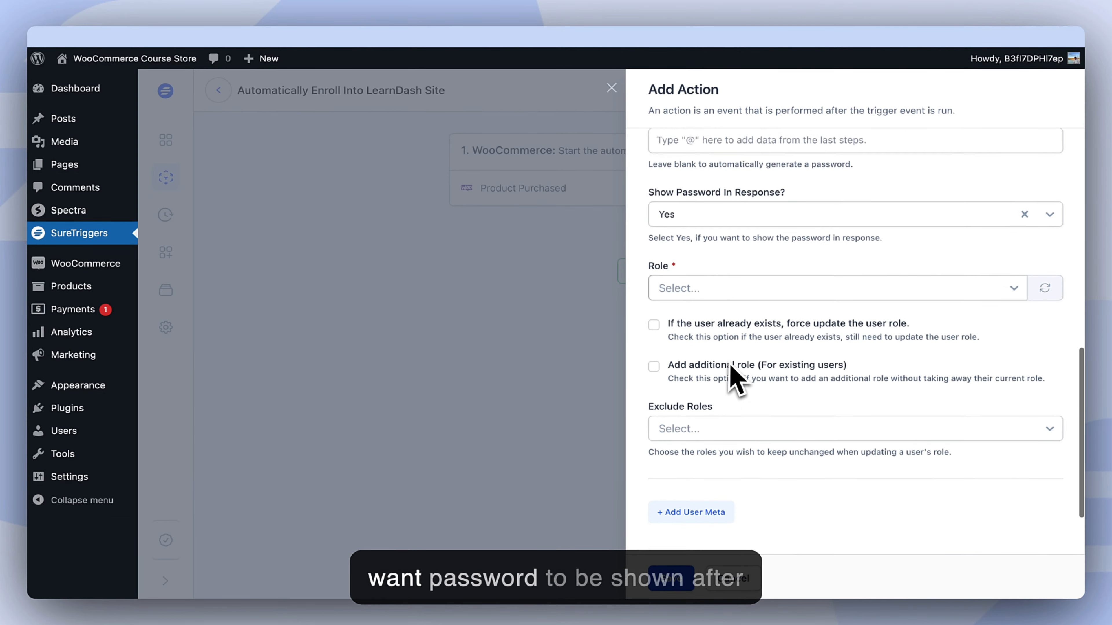
{"action": "scroll", "coordinate": [735, 377], "scroll_direction": "up", "scroll_amount": 2}
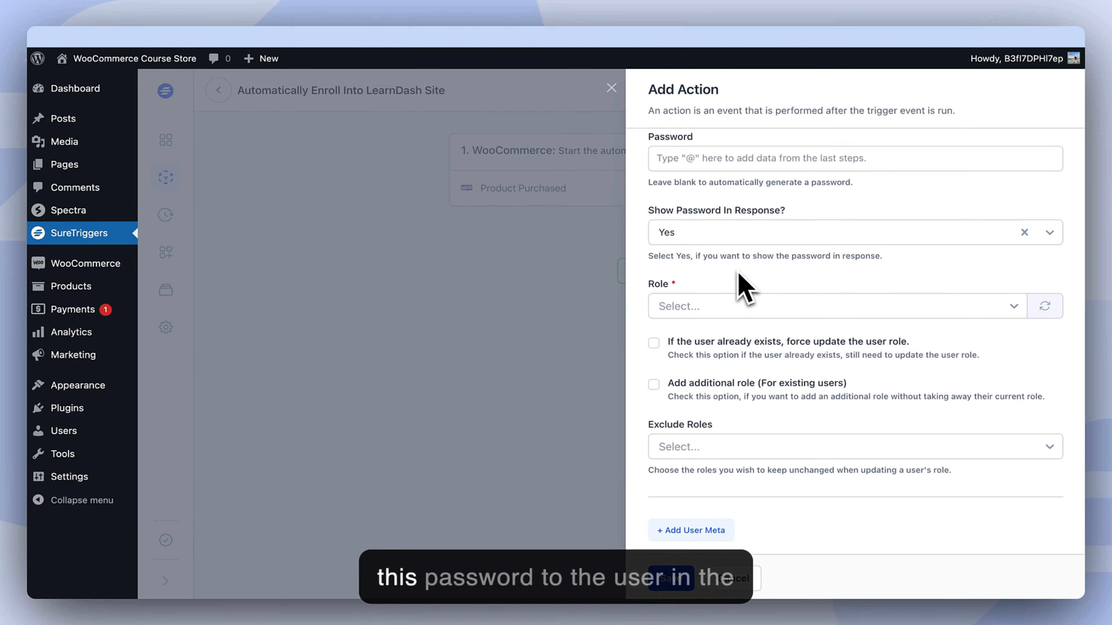
Assign the Subscriber role to the created user and review the two role options for existing users, leaving both unchecked
{"action": "scroll", "coordinate": [740, 263], "scroll_direction": "down", "scroll_amount": 2}
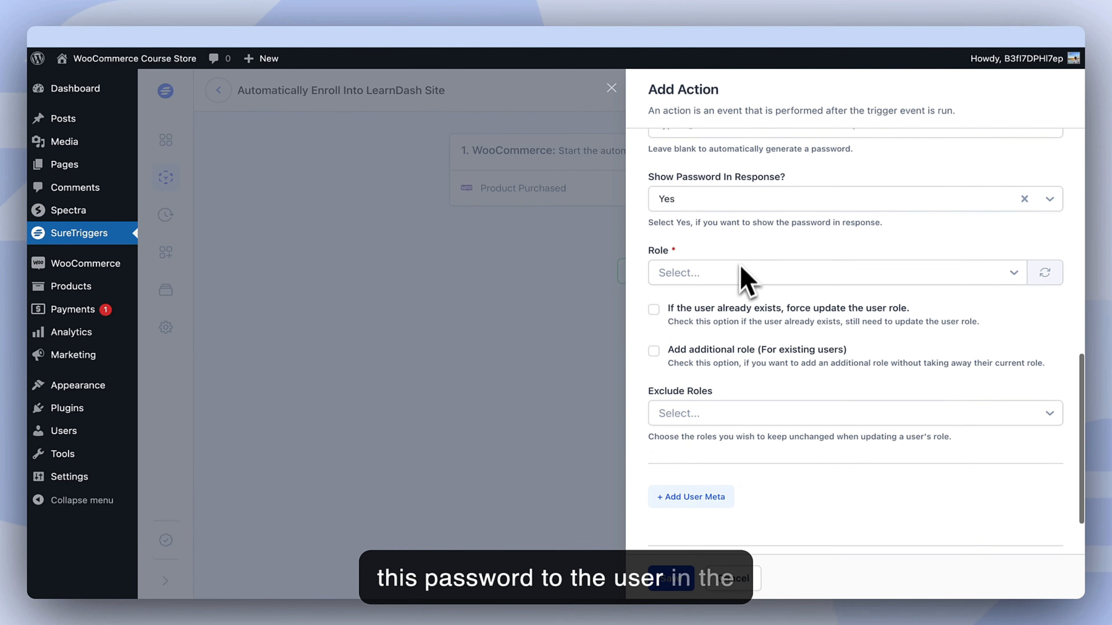
{"action": "left_click", "coordinate": [716, 262]}
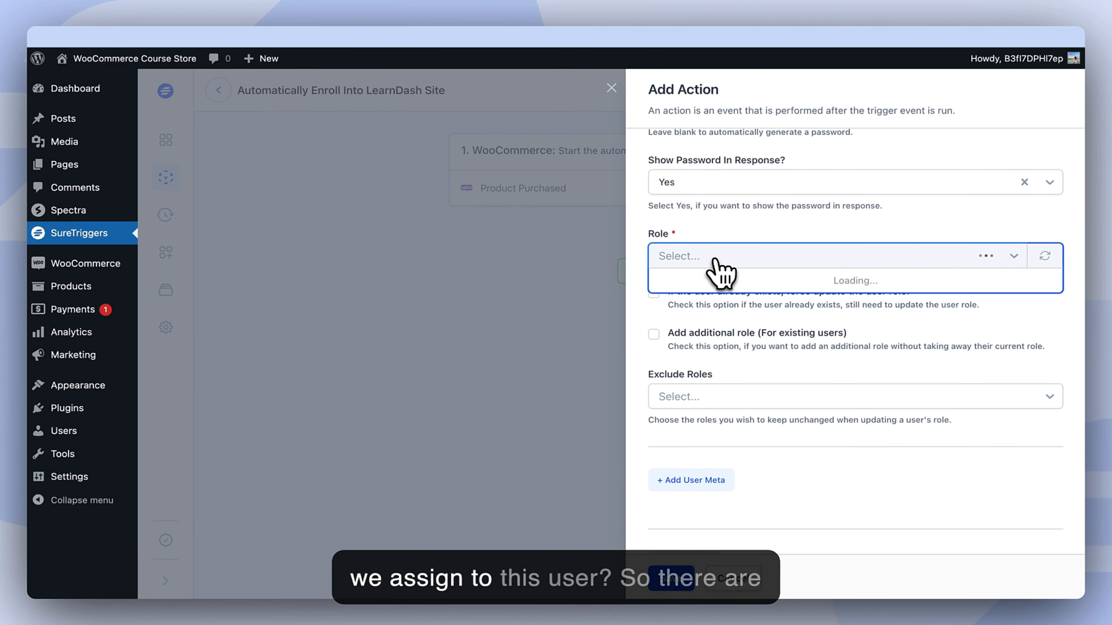
{"action": "scroll", "coordinate": [727, 351], "scroll_direction": "down", "scroll_amount": 1}
{"action": "scroll", "coordinate": [733, 385], "scroll_direction": "up", "scroll_amount": 1}
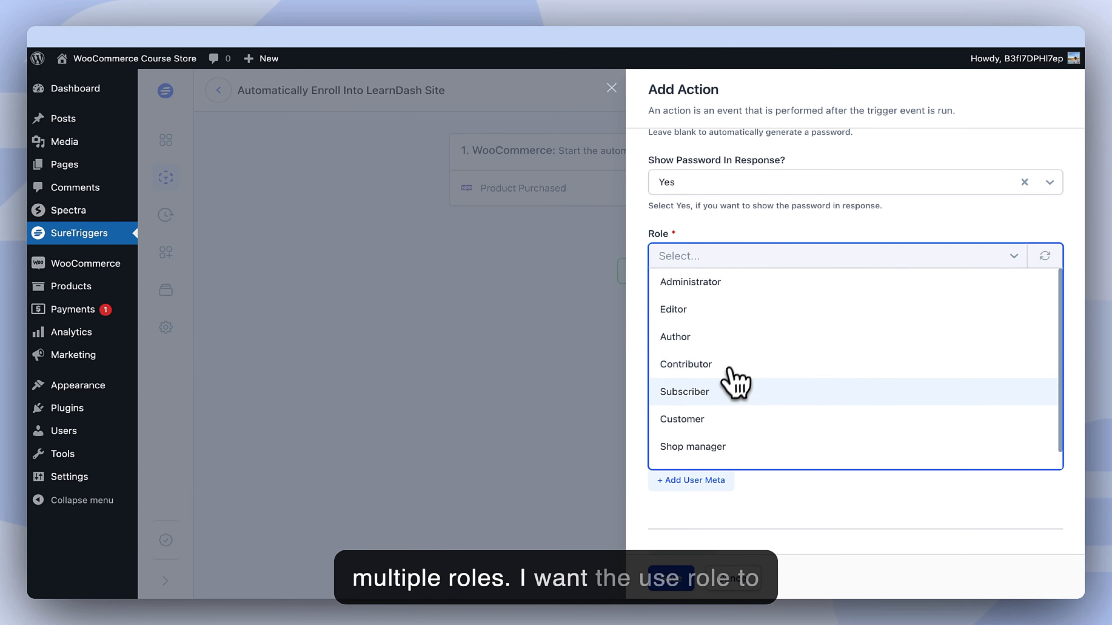
{"action": "left_click", "coordinate": [720, 394]}
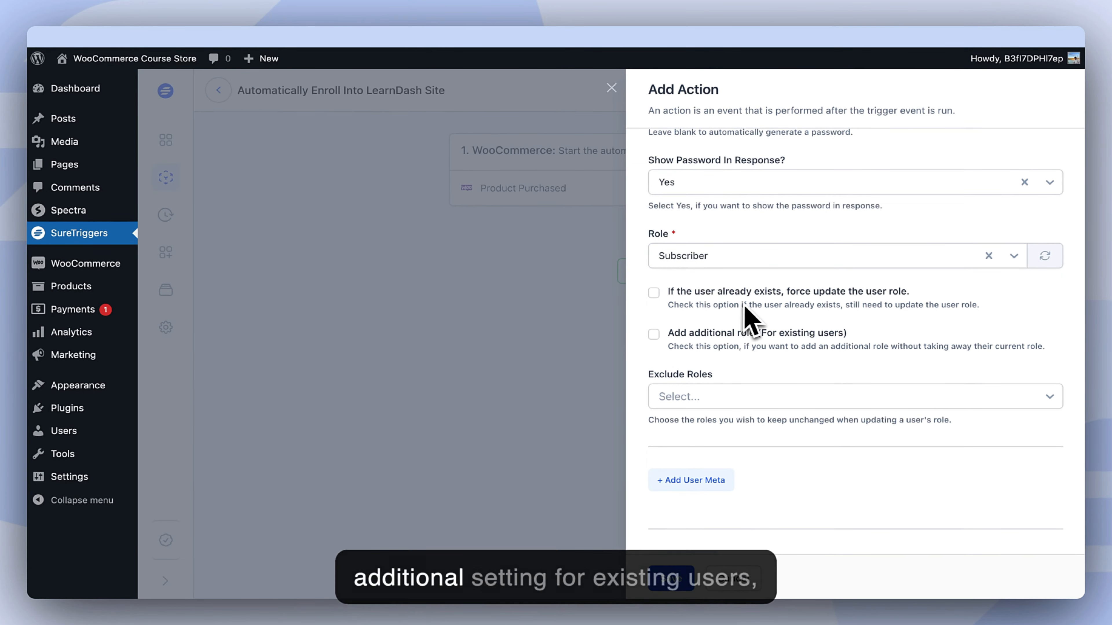
{"action": "triple_click", "coordinate": [769, 293]}
{"action": "double_click", "coordinate": [741, 343]}
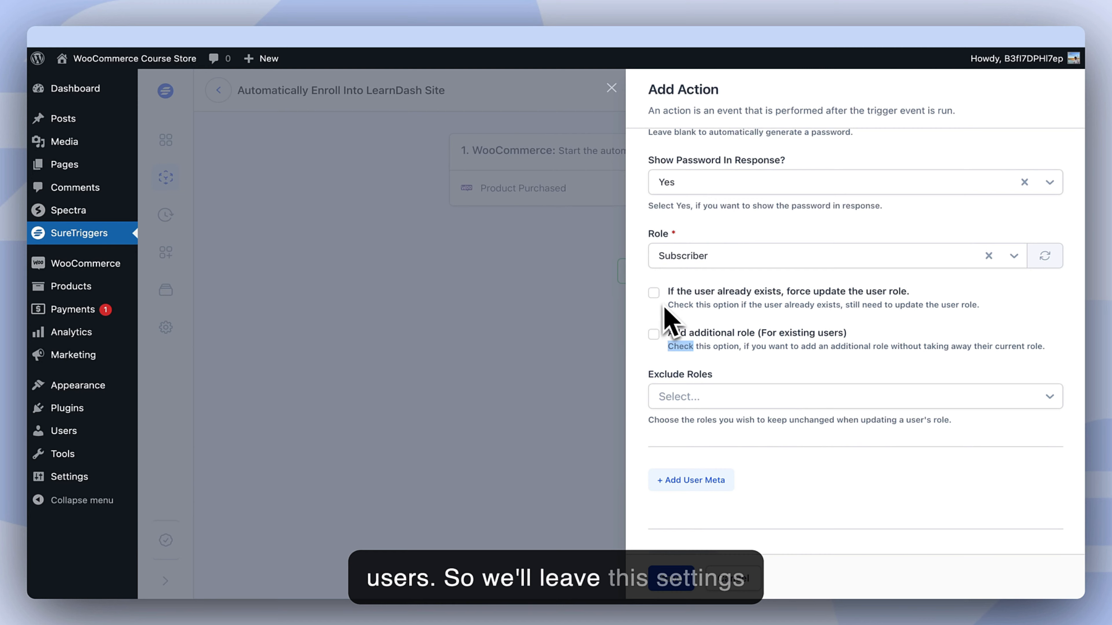
Exclude the Administrator and Shop manager roles from user role updates
{"action": "left_click", "coordinate": [726, 400]}
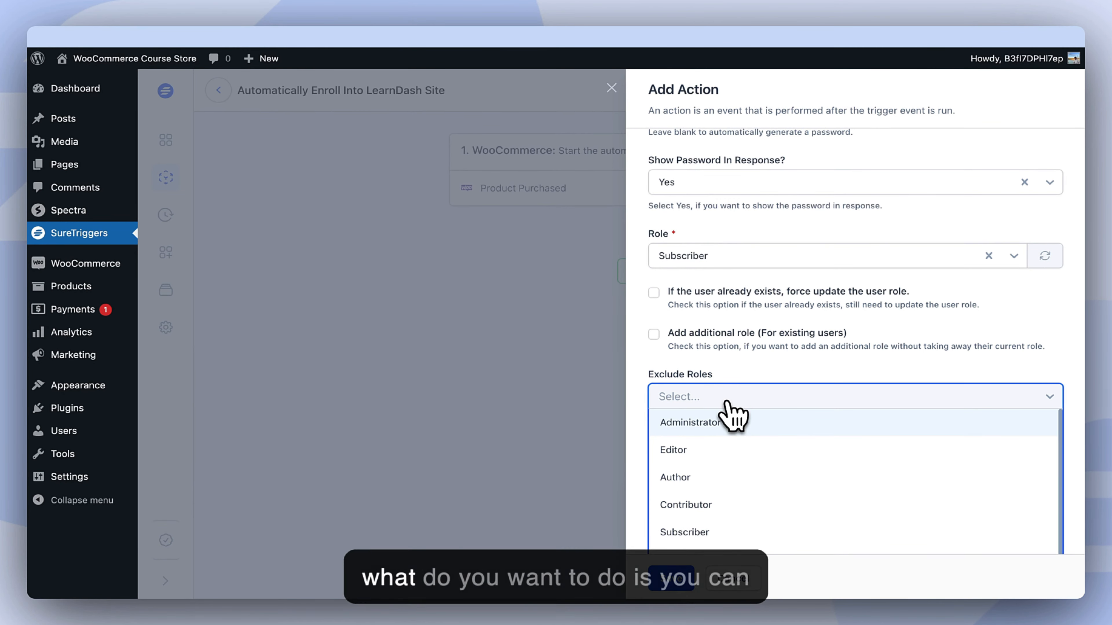
{"action": "left_click", "coordinate": [728, 421]}
{"action": "left_click", "coordinate": [759, 399]}
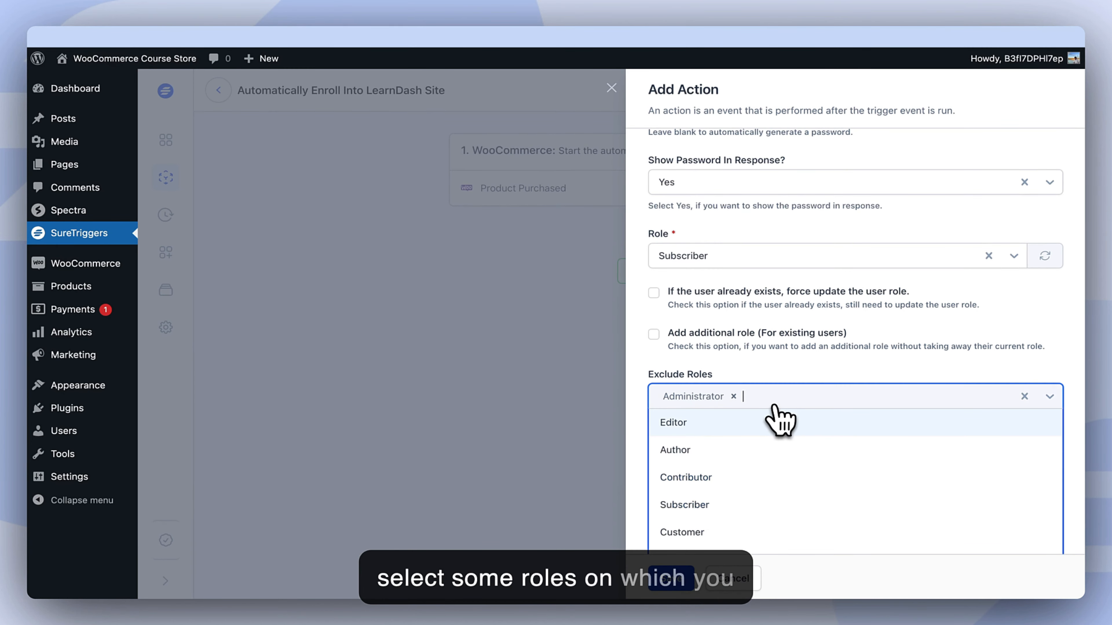
{"action": "left_click", "coordinate": [811, 372]}
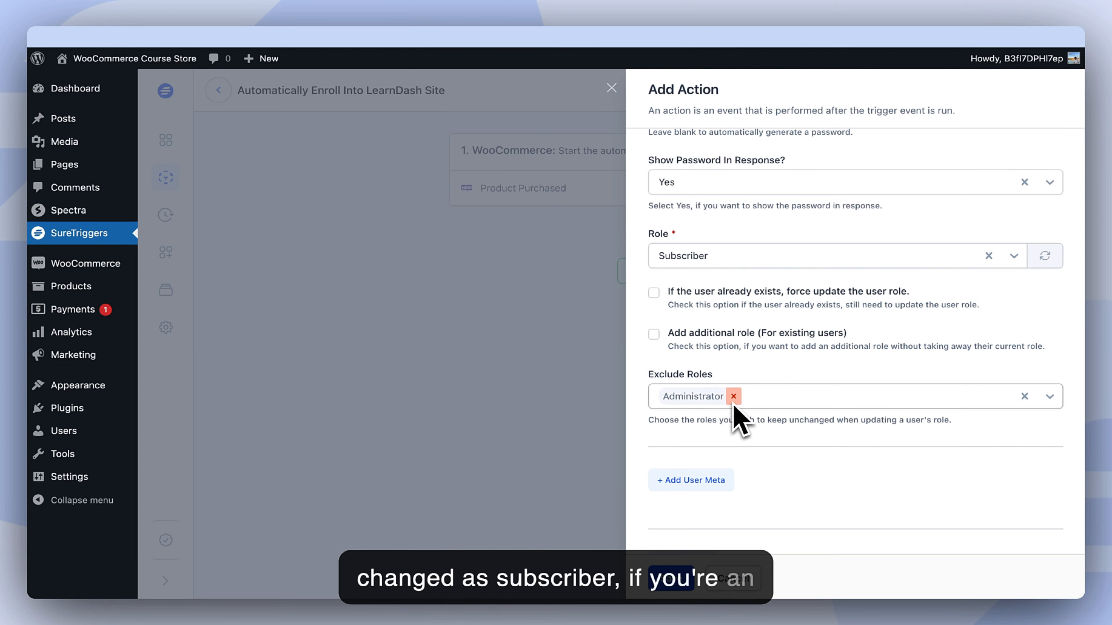
{"action": "left_click", "coordinate": [746, 404]}
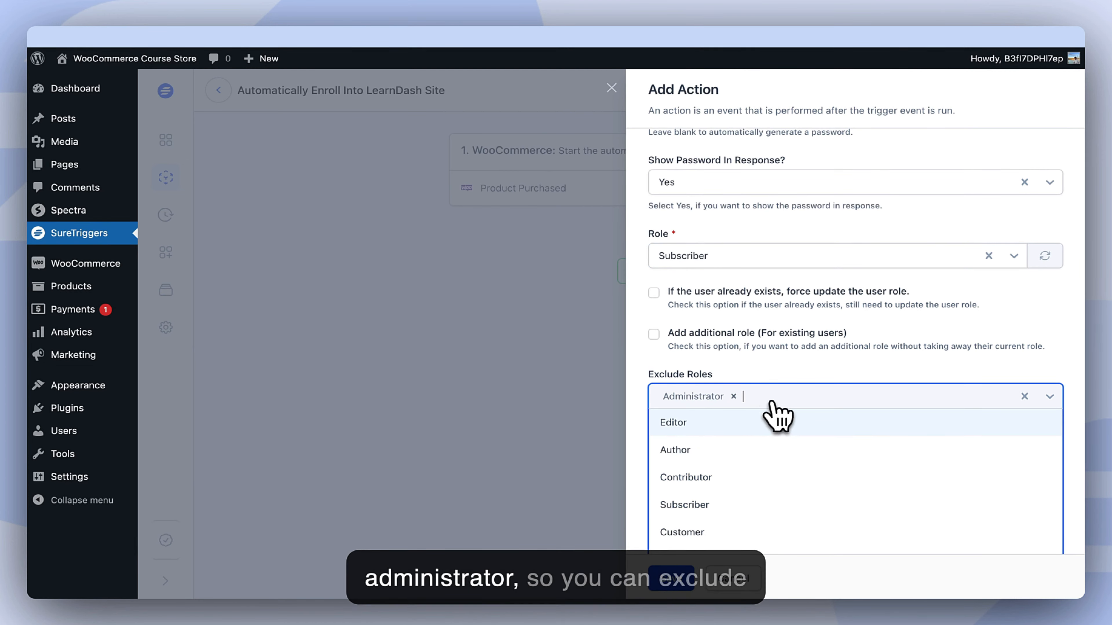
{"action": "left_click", "coordinate": [791, 399]}
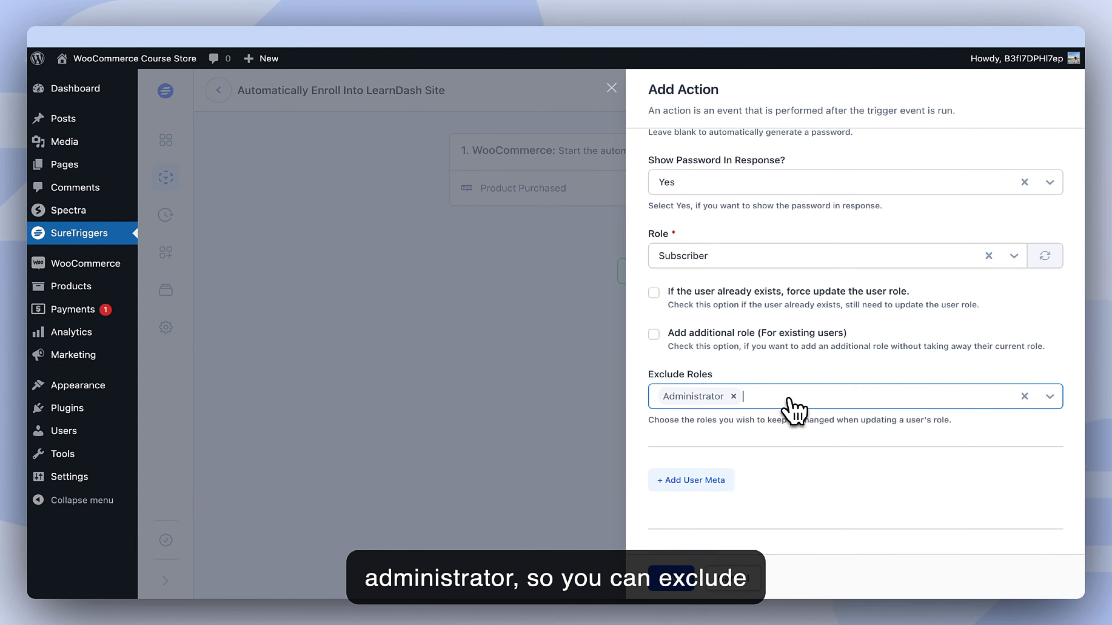
{"action": "left_click", "coordinate": [790, 400]}
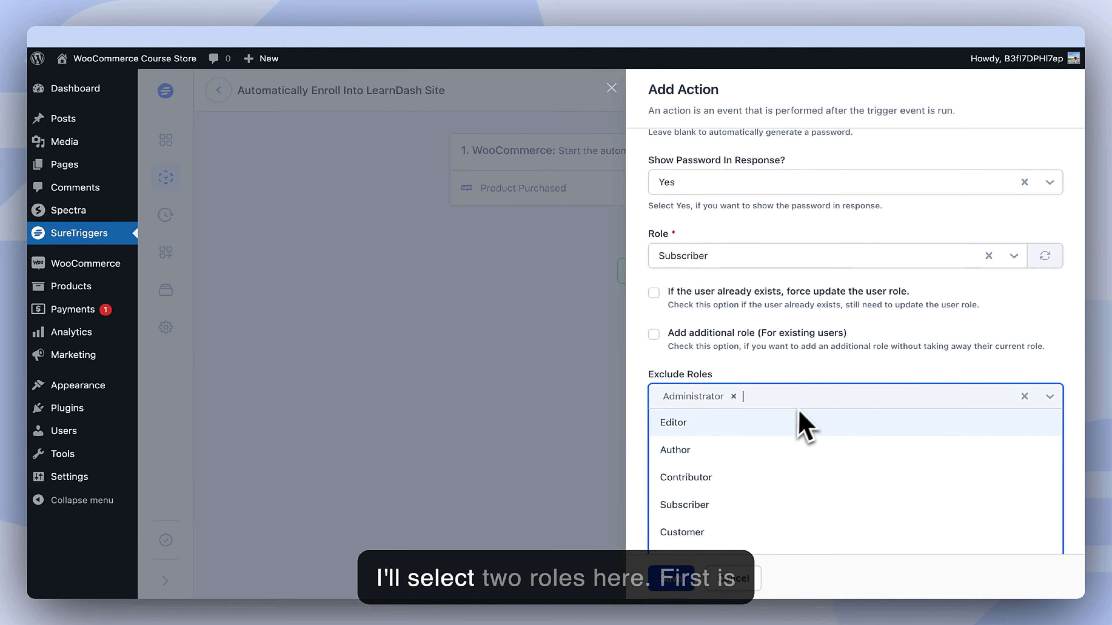
{"action": "type", "text": "sh"}
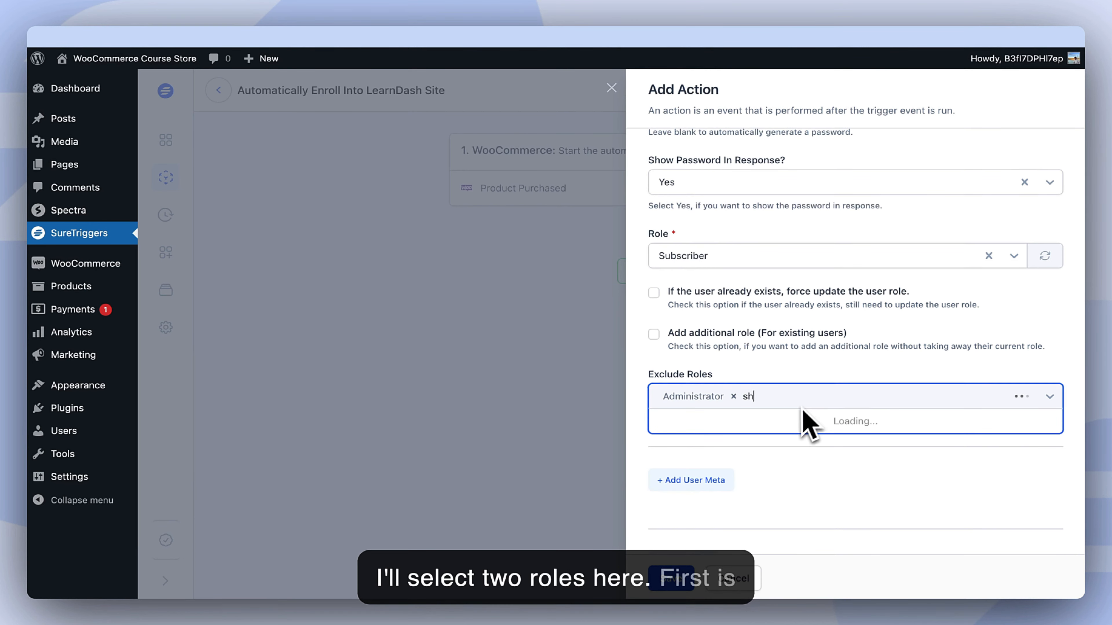
{"action": "left_click", "coordinate": [768, 427]}
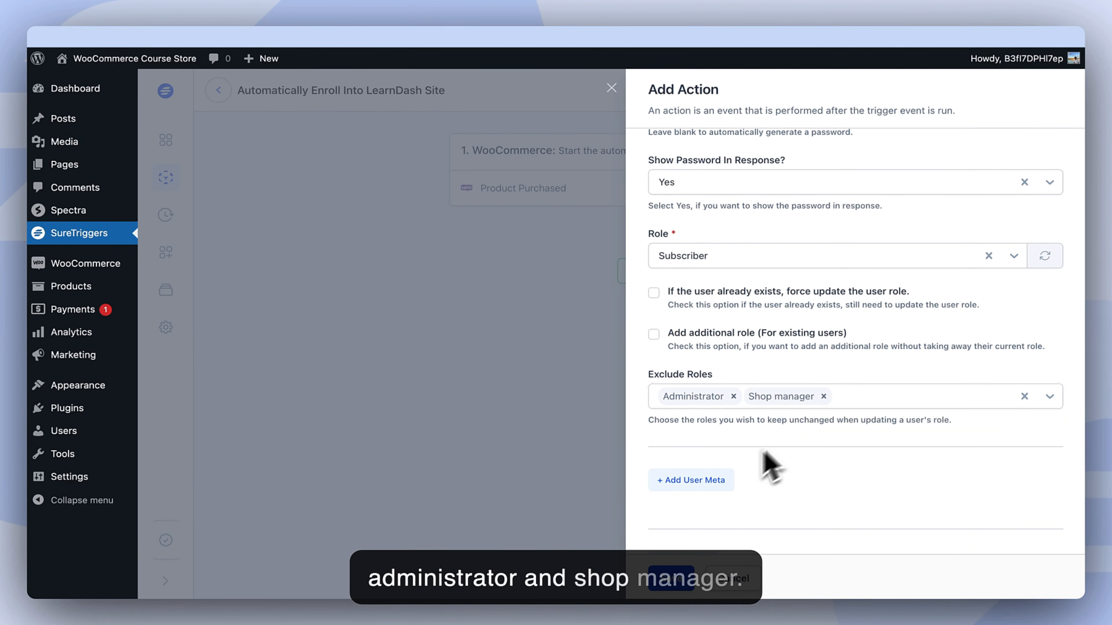
{"action": "scroll", "coordinate": [740, 482], "scroll_direction": "down", "scroll_amount": 2}
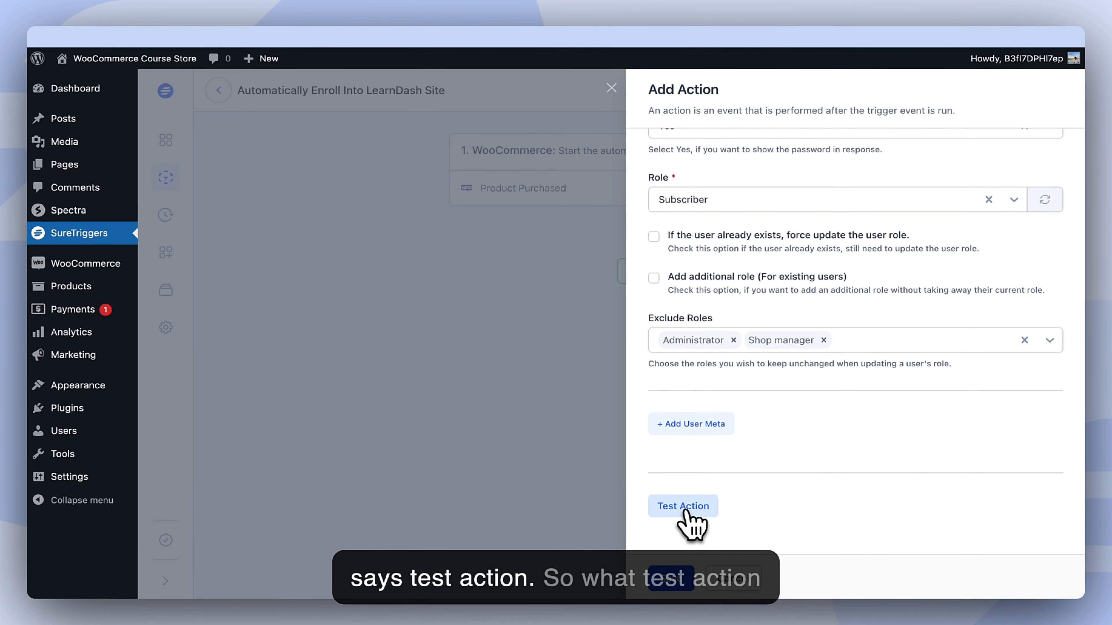
Test the Create/Update User action and review the user data in its response
{"action": "left_click", "coordinate": [695, 508]}
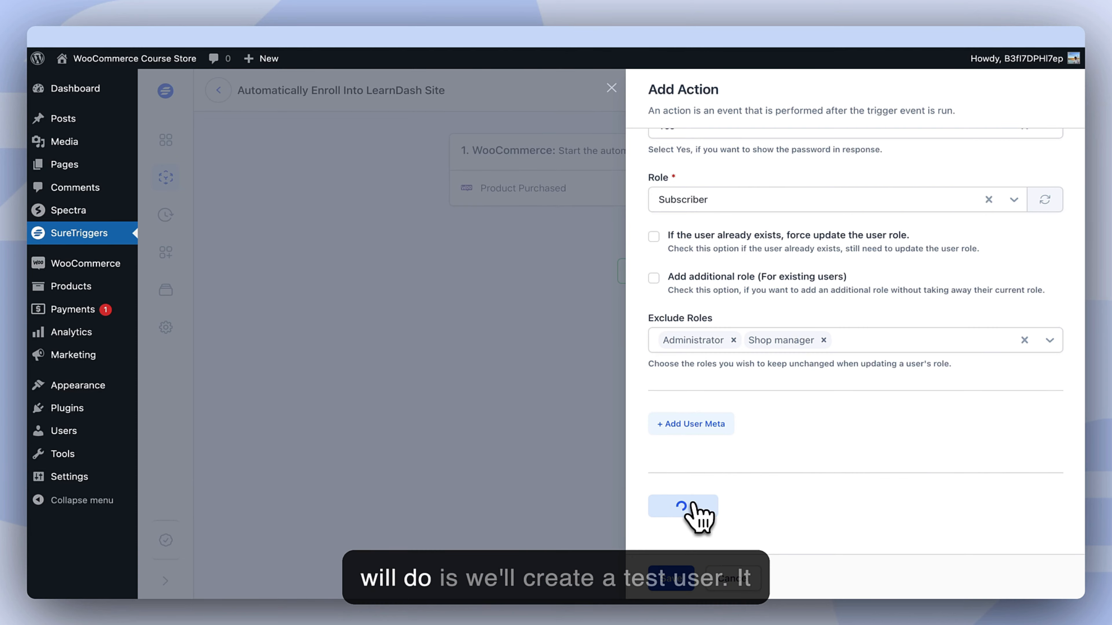
{"action": "scroll", "coordinate": [808, 467], "scroll_direction": "down", "scroll_amount": 5}
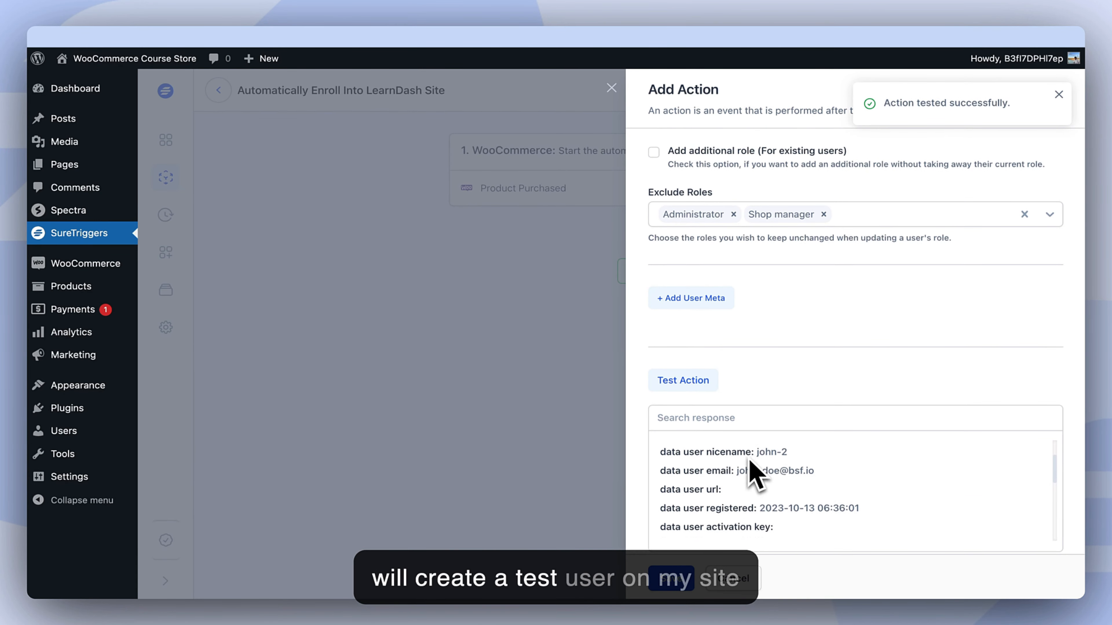
{"action": "scroll", "coordinate": [752, 471], "scroll_direction": "up", "scroll_amount": 3}
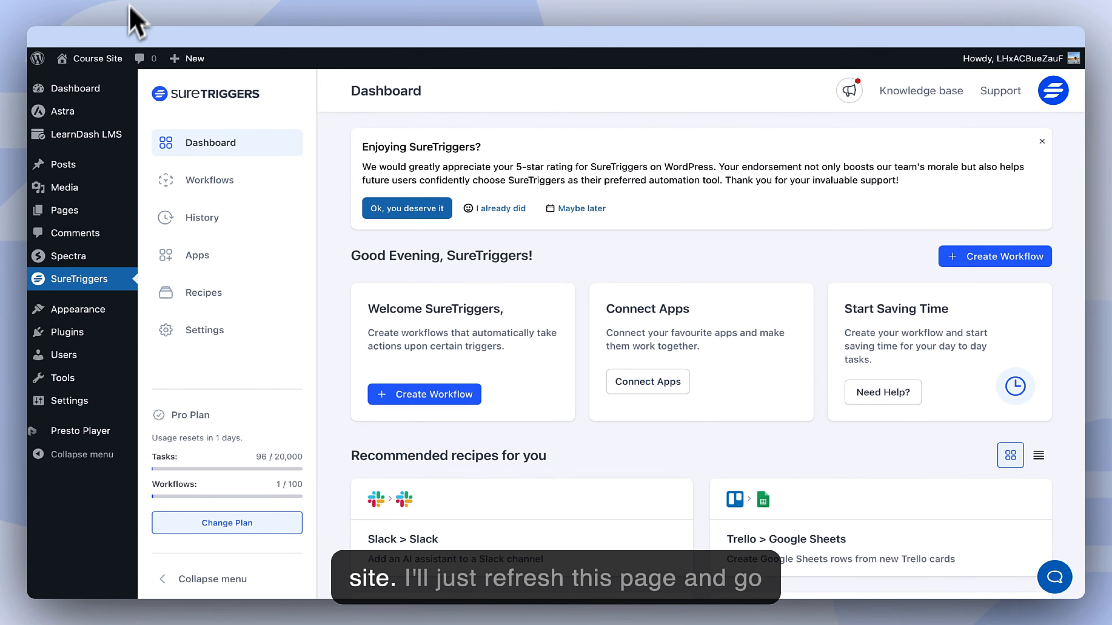
Switch to the Course Site's list of all users and check the role of the test user
{"action": "mouse_move", "coordinate": [99, 358]}
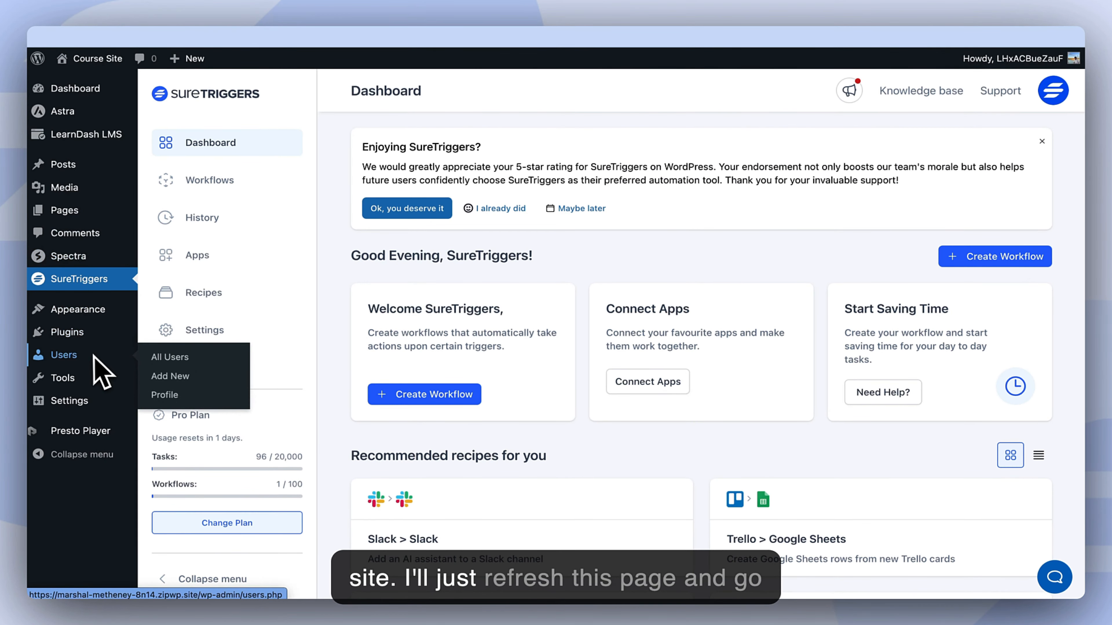
{"action": "left_click", "coordinate": [187, 363]}
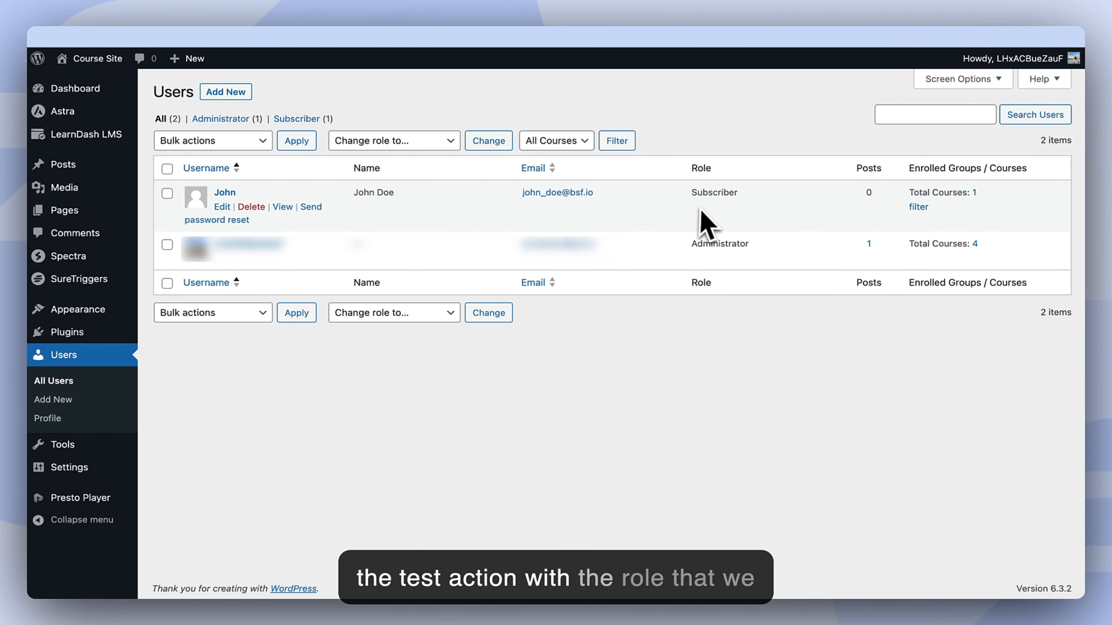
{"action": "double_click", "coordinate": [716, 193]}
{"action": "left_click", "coordinate": [662, 142]}
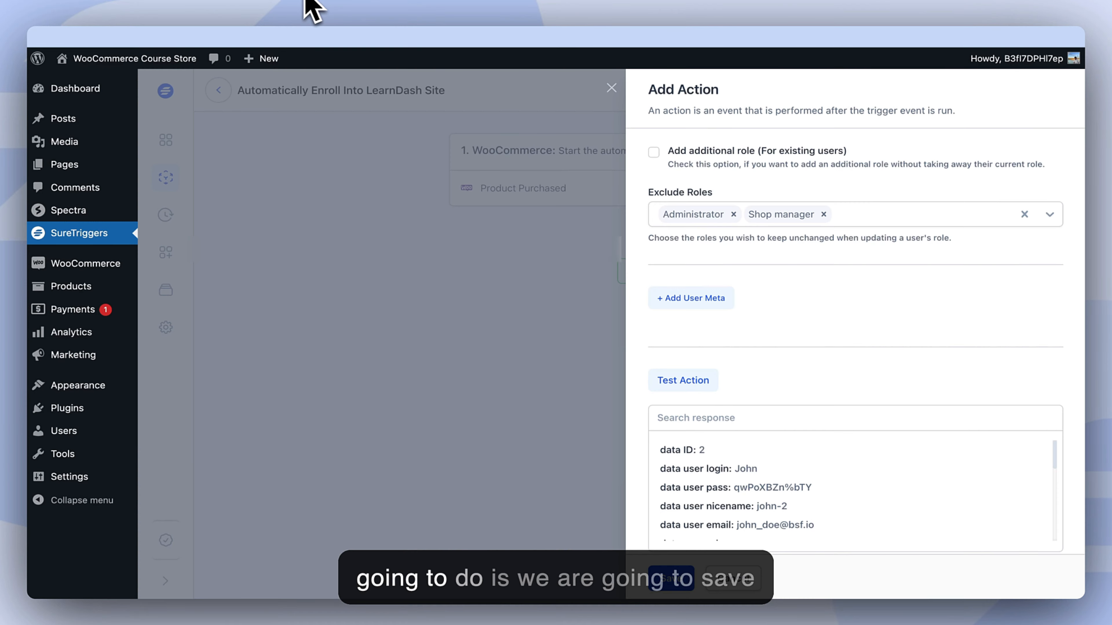
Save the Create/Update User action in the store's workflow and view the LearnDash courses on the Course Site
{"action": "scroll", "coordinate": [787, 354], "scroll_direction": "down", "scroll_amount": 1}
{"action": "left_click", "coordinate": [671, 578]}
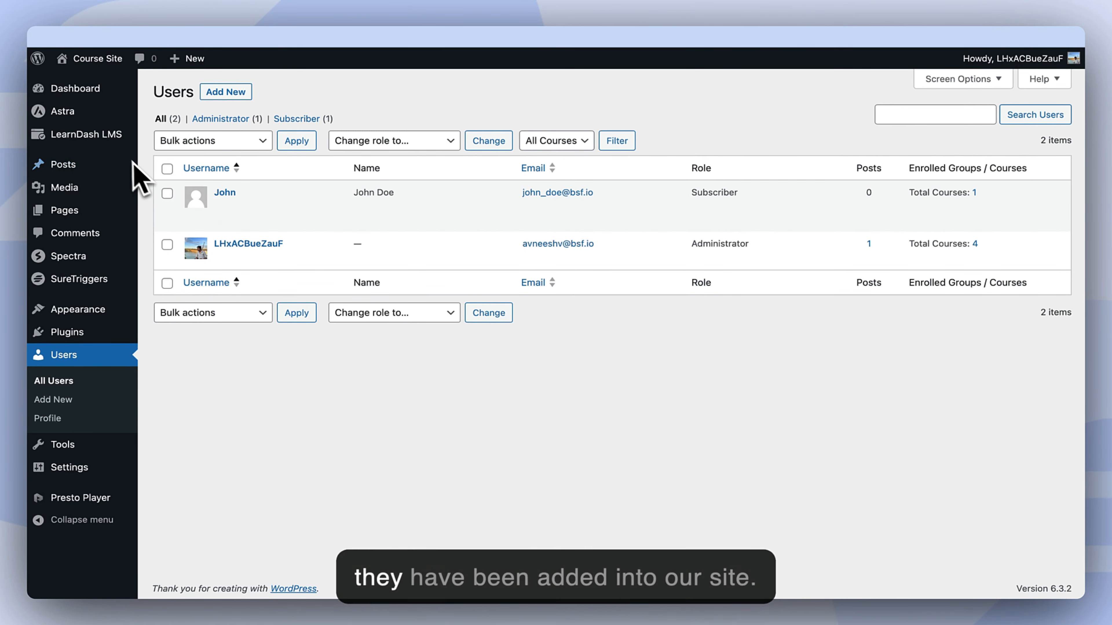
{"action": "mouse_move", "coordinate": [116, 140]}
{"action": "left_click", "coordinate": [175, 159]}
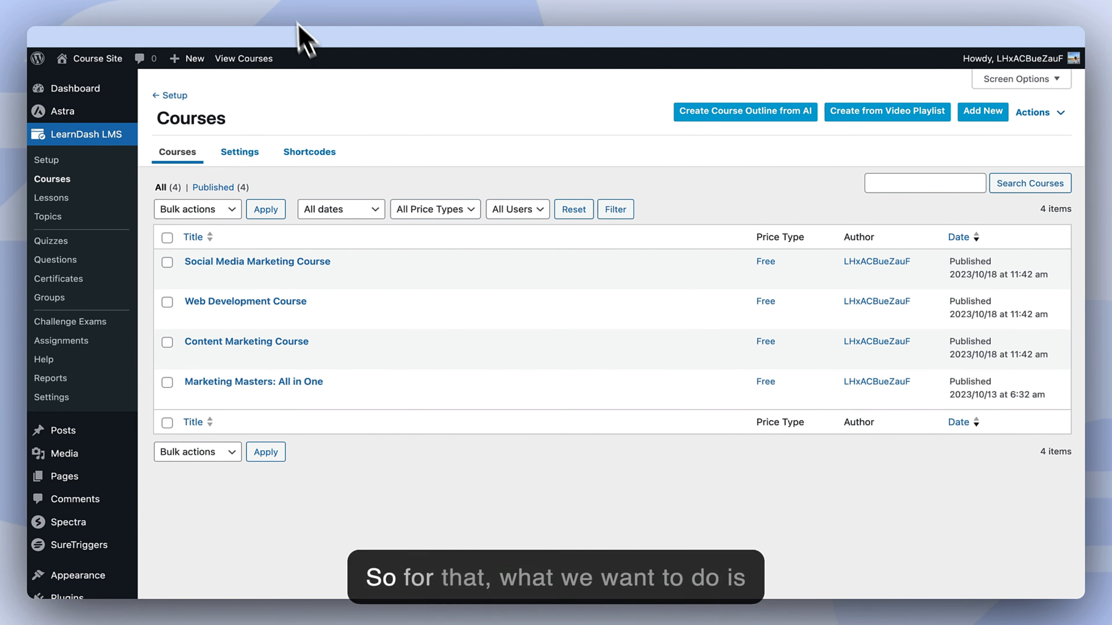
{"action": "left_click", "coordinate": [282, 2]}
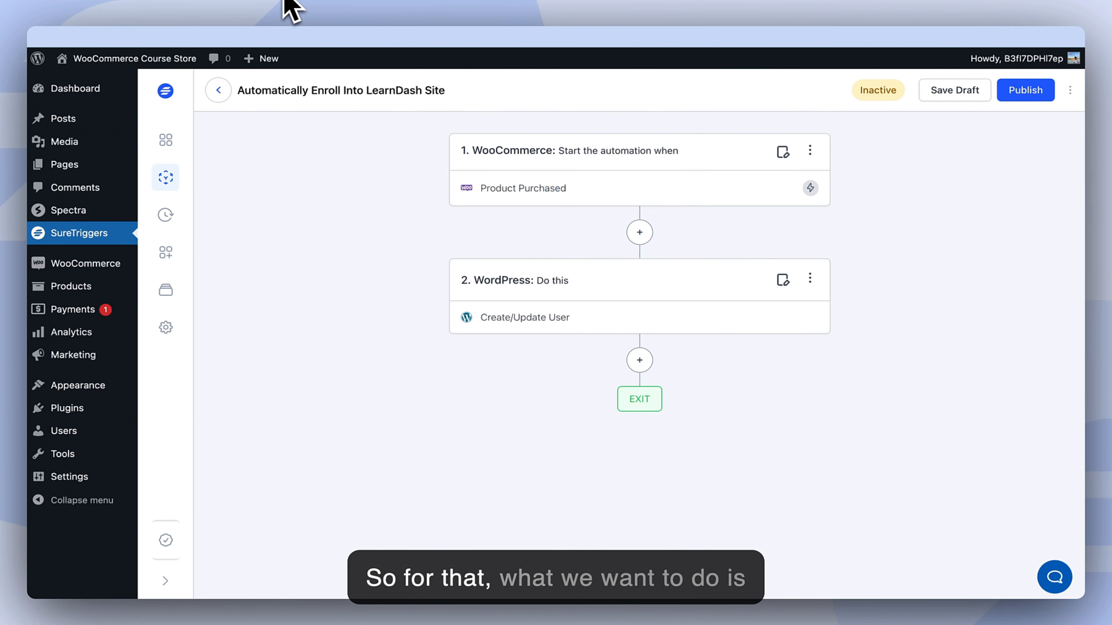
Start a new action below the WordPress Create/Update User step and recheck the Course Site's LearnDash course list
{"action": "left_click", "coordinate": [639, 360]}
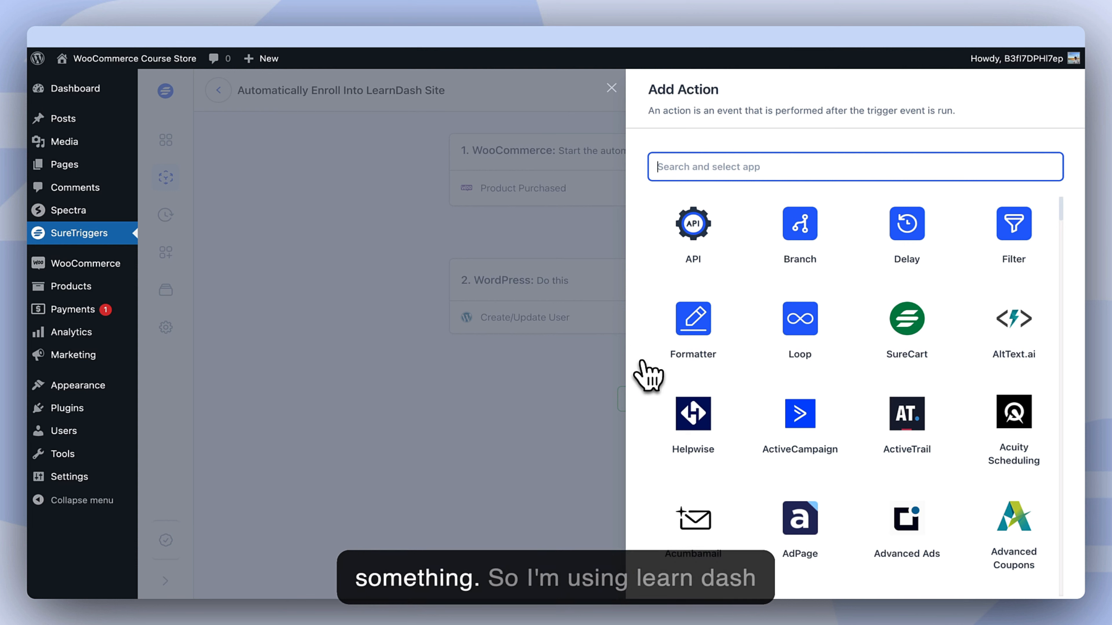
{"action": "left_click", "coordinate": [144, 30]}
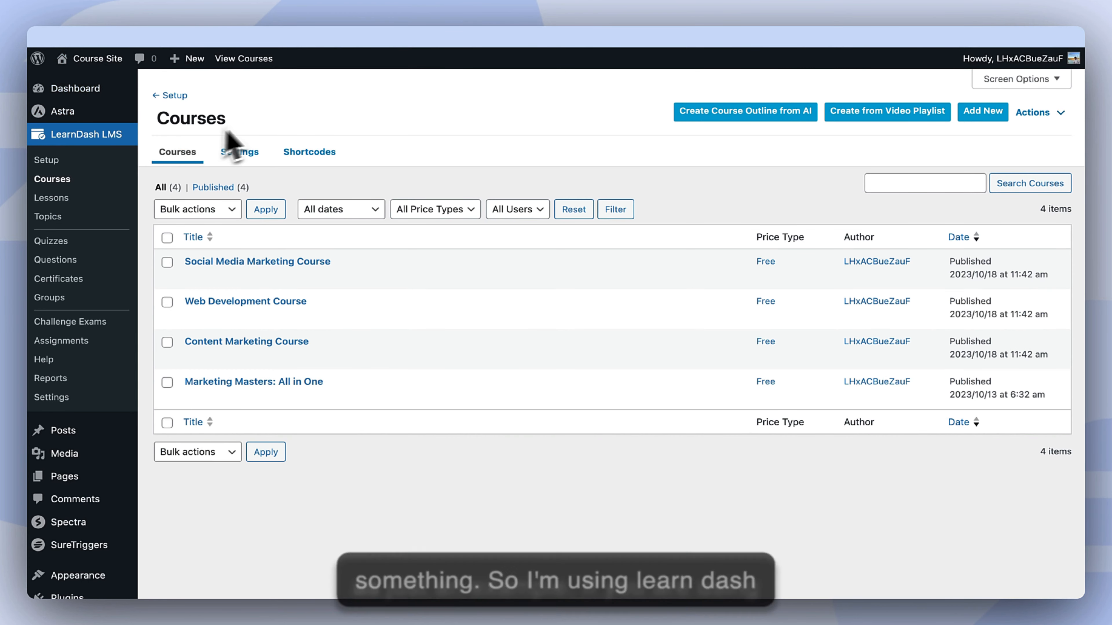
{"action": "left_click", "coordinate": [286, 13]}
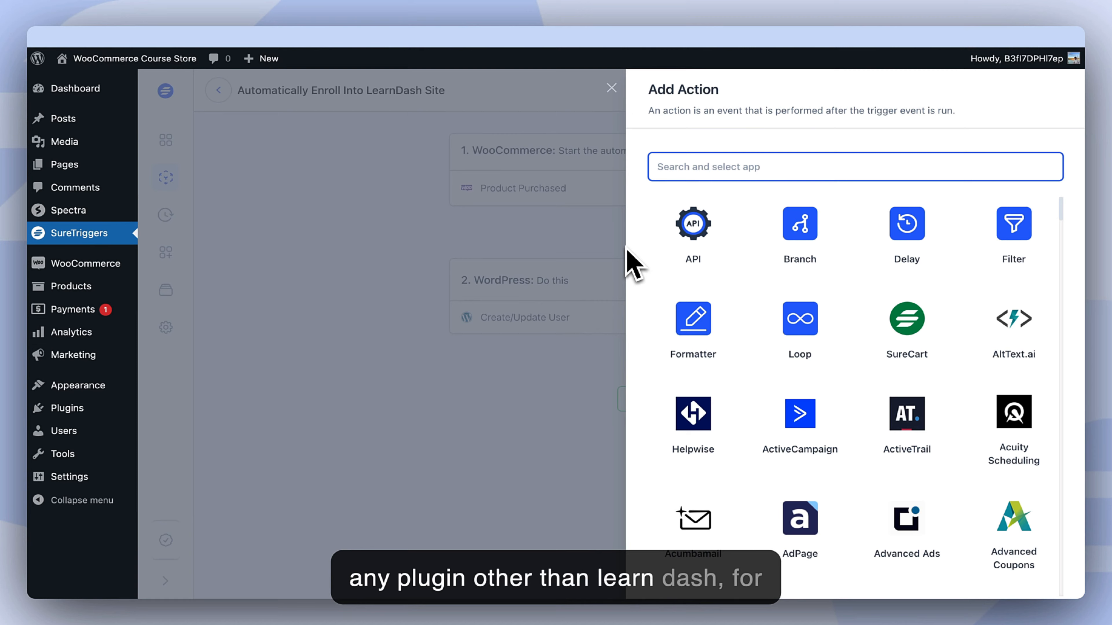
Search the action apps for "Lea", clear the search and browse the full list of available integrations
{"action": "type", "text": "Lea"}
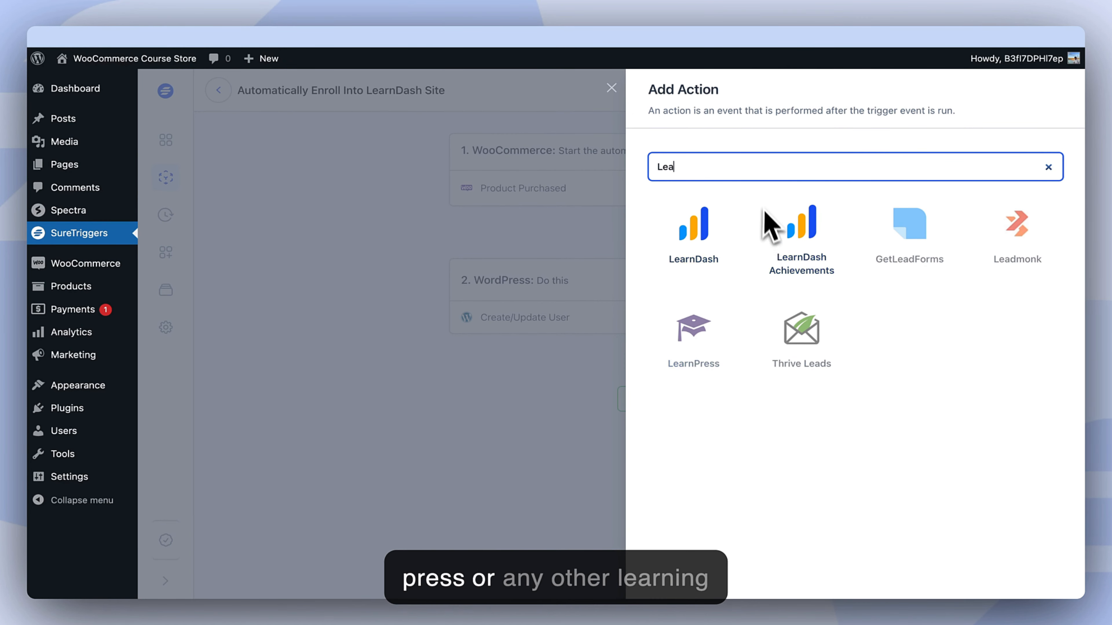
{"action": "key", "text": "BackSpace"}
{"action": "key", "text": "BackSpace"}
{"action": "key", "text": "BackSpace"}
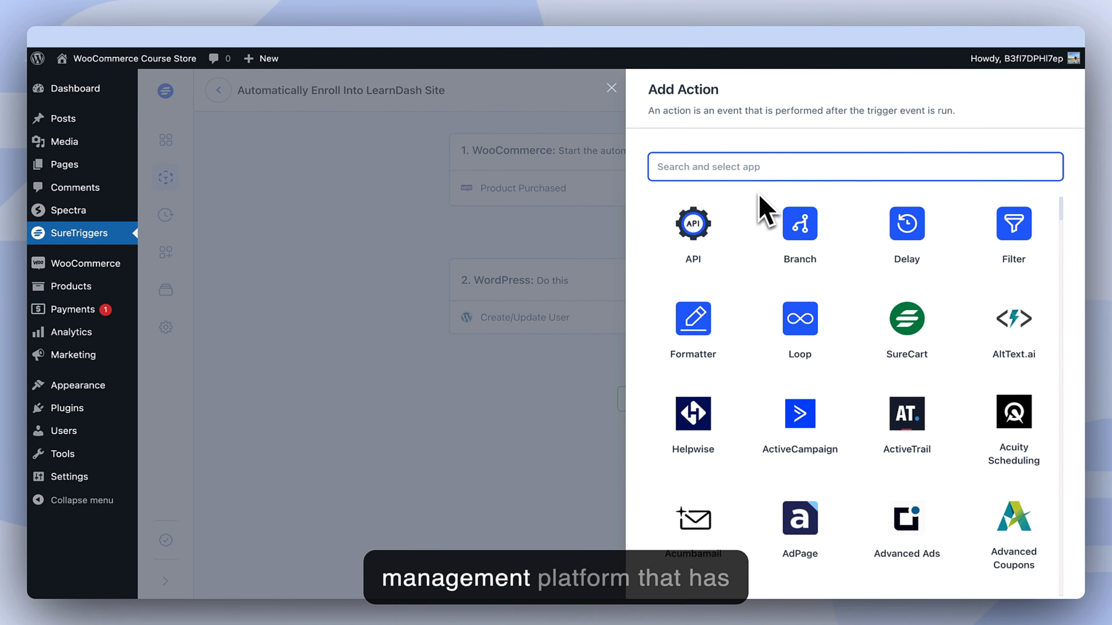
{"action": "scroll", "coordinate": [779, 289], "scroll_direction": "down", "scroll_amount": 10}
{"action": "scroll", "coordinate": [778, 299], "scroll_direction": "down", "scroll_amount": 15}
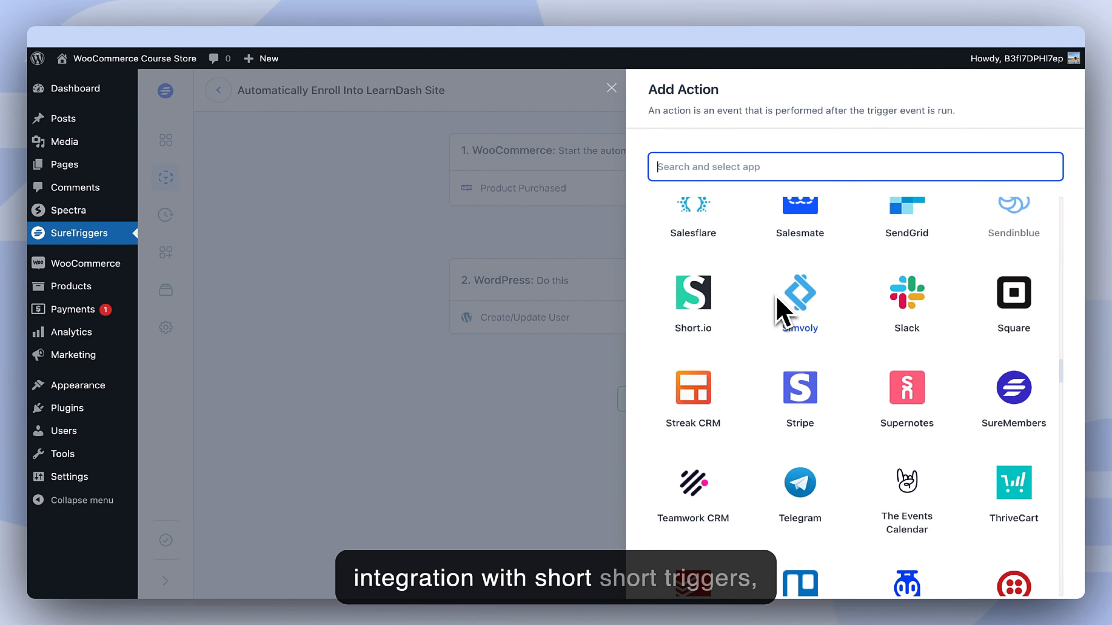
{"action": "scroll", "coordinate": [777, 299], "scroll_direction": "up", "scroll_amount": 2}
{"action": "scroll", "coordinate": [780, 309], "scroll_direction": "up", "scroll_amount": 20}
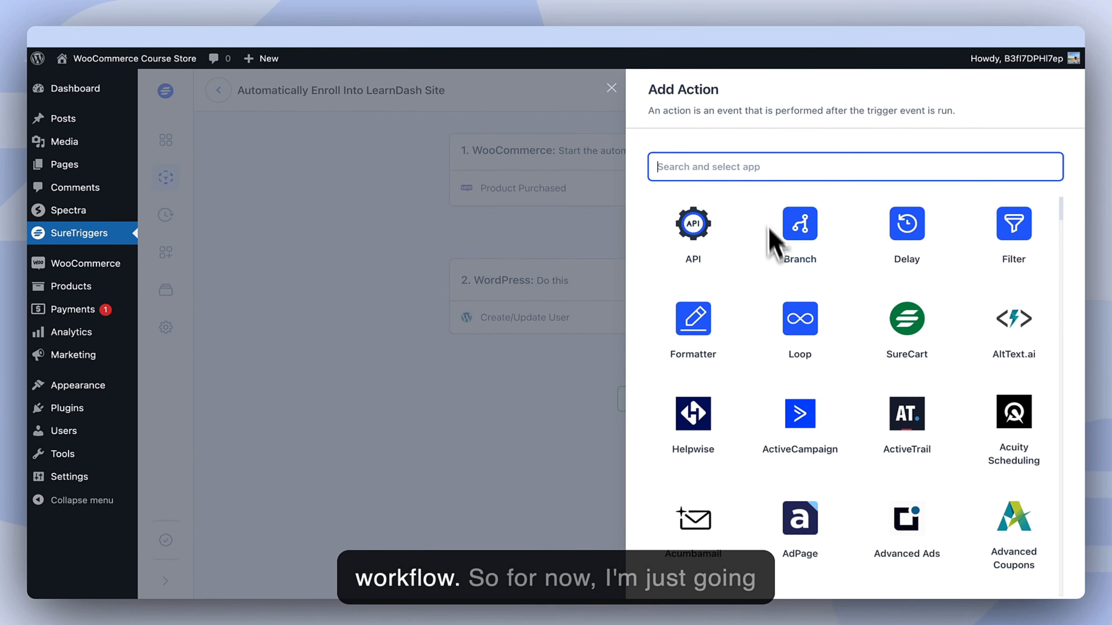
Set up a LearnDash action with the Enroll in Course event, using the WordPress - LearnDash Site connection
{"action": "type", "text": "L"}
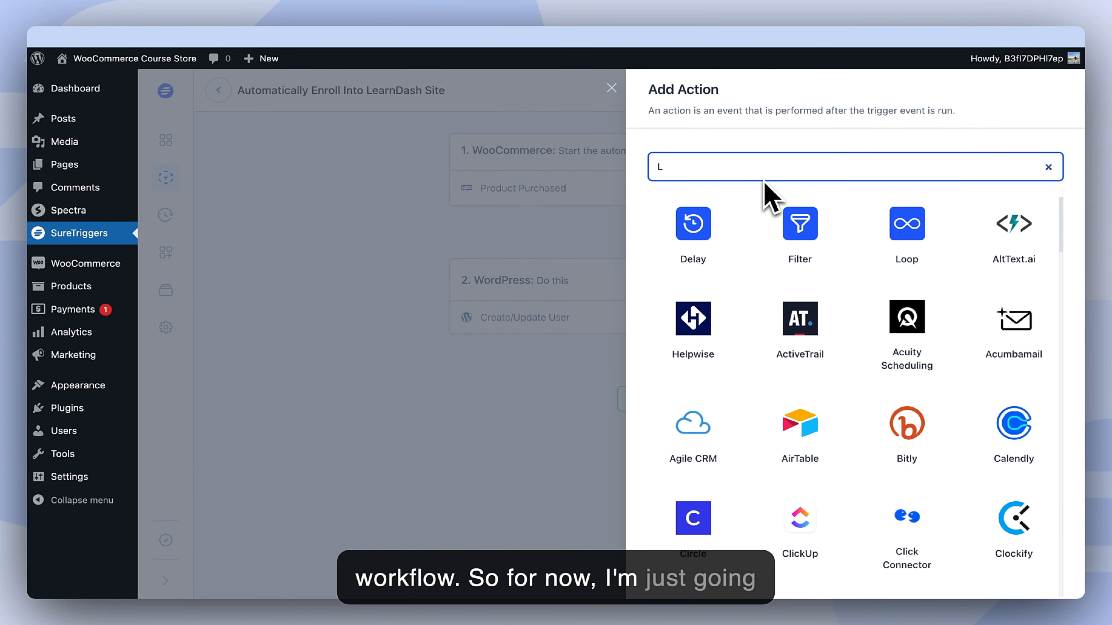
{"action": "type", "text": "ea"}
{"action": "left_click", "coordinate": [695, 219]}
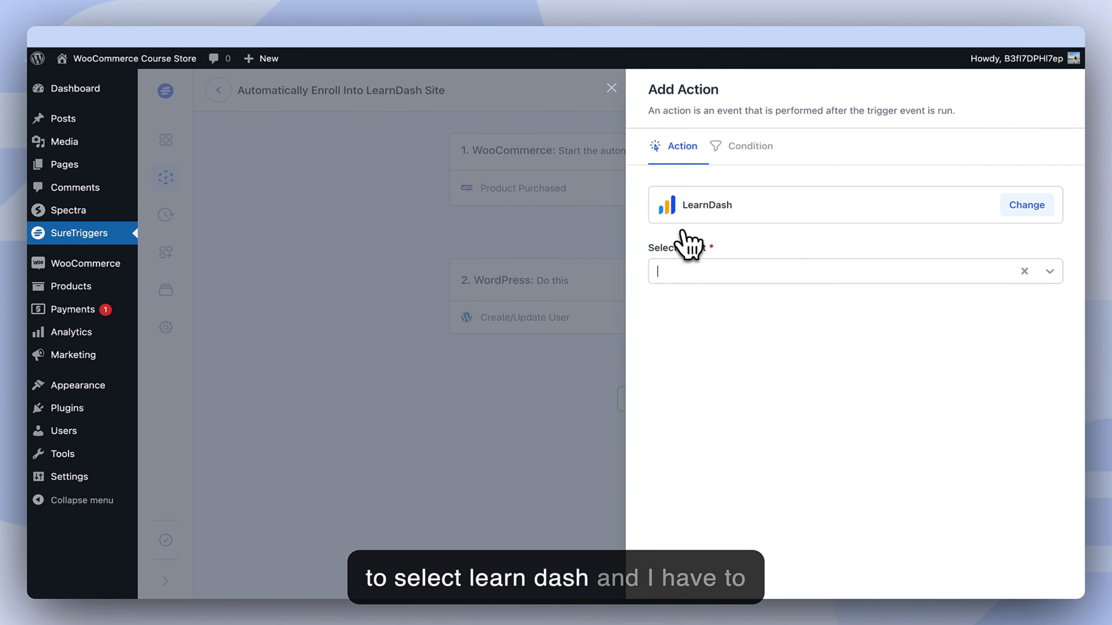
{"action": "left_click", "coordinate": [707, 268]}
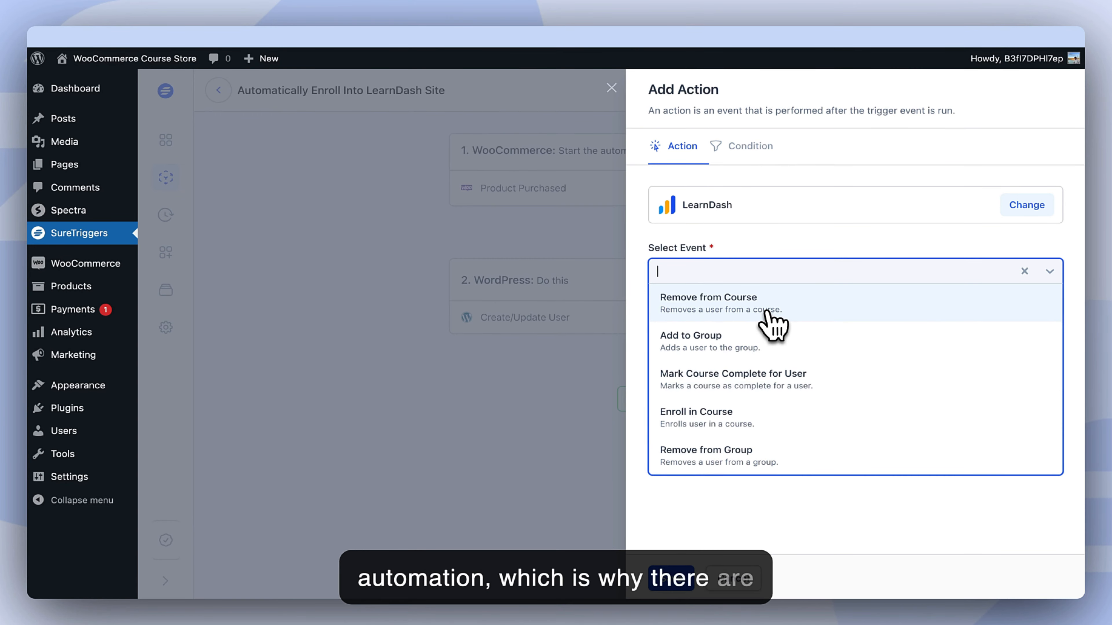
{"action": "left_click", "coordinate": [787, 424]}
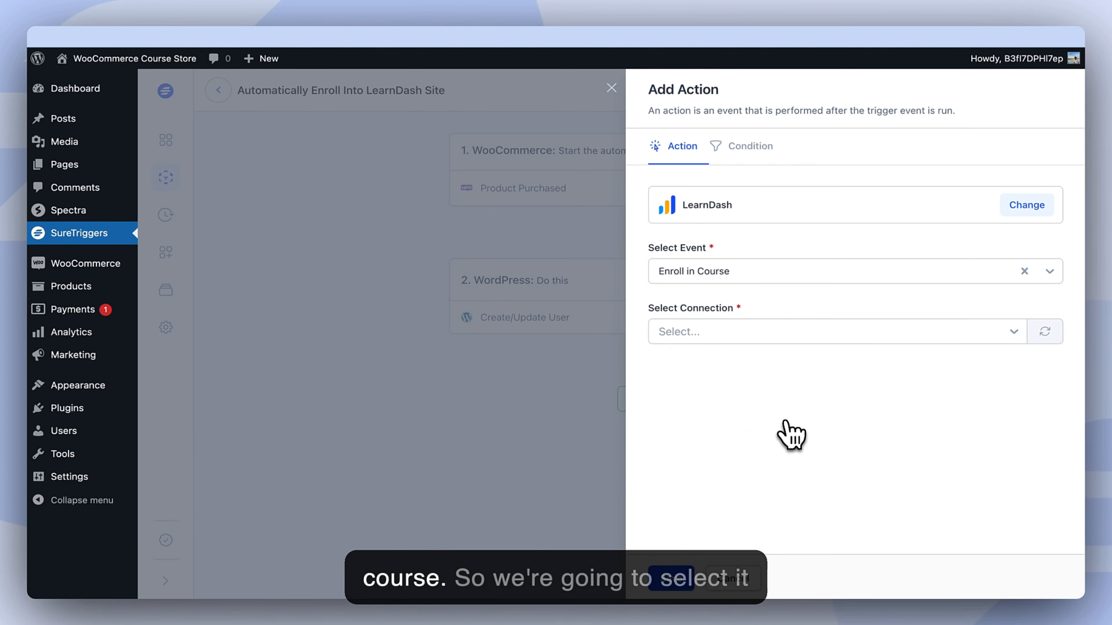
{"action": "left_click", "coordinate": [763, 334]}
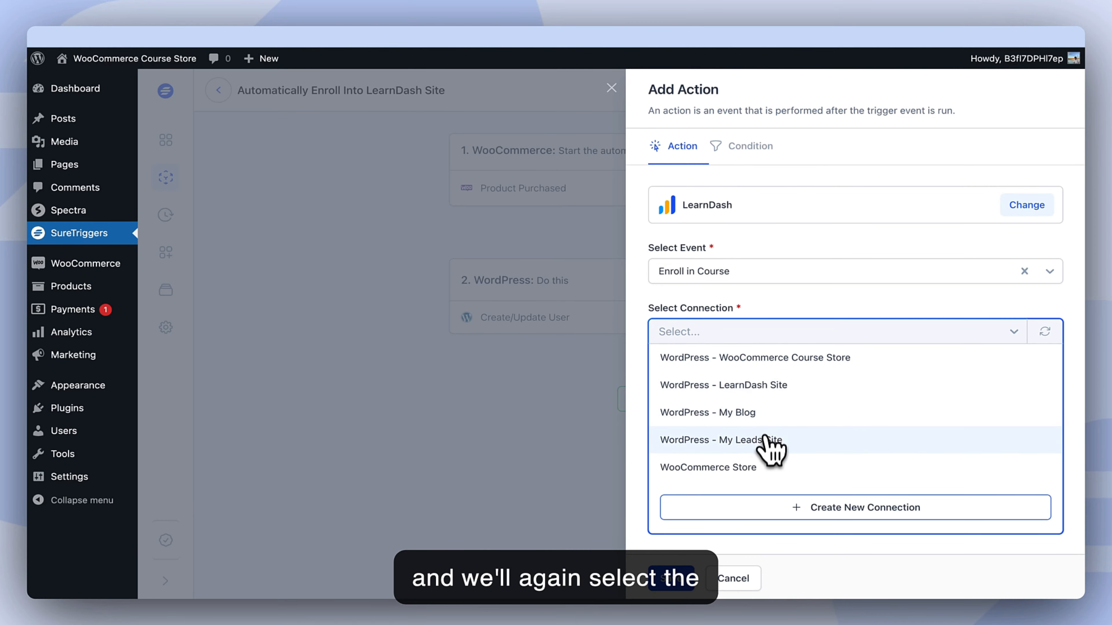
{"action": "left_click", "coordinate": [769, 385]}
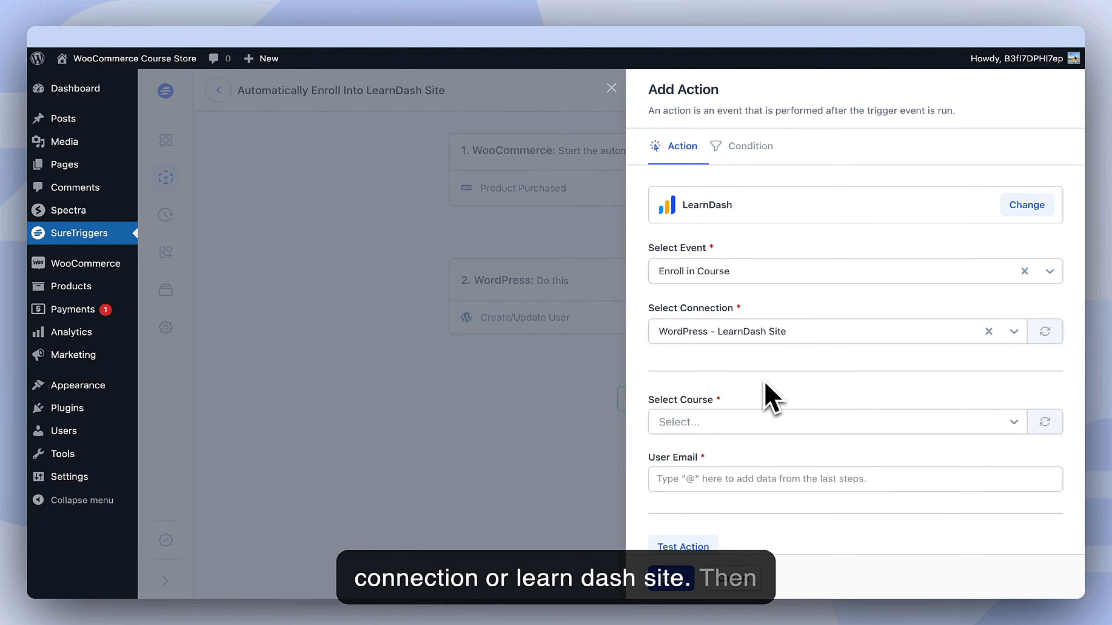
Choose Marketing Masters: All in One as the course for the enrollment action
{"action": "scroll", "coordinate": [759, 395], "scroll_direction": "down", "scroll_amount": 2}
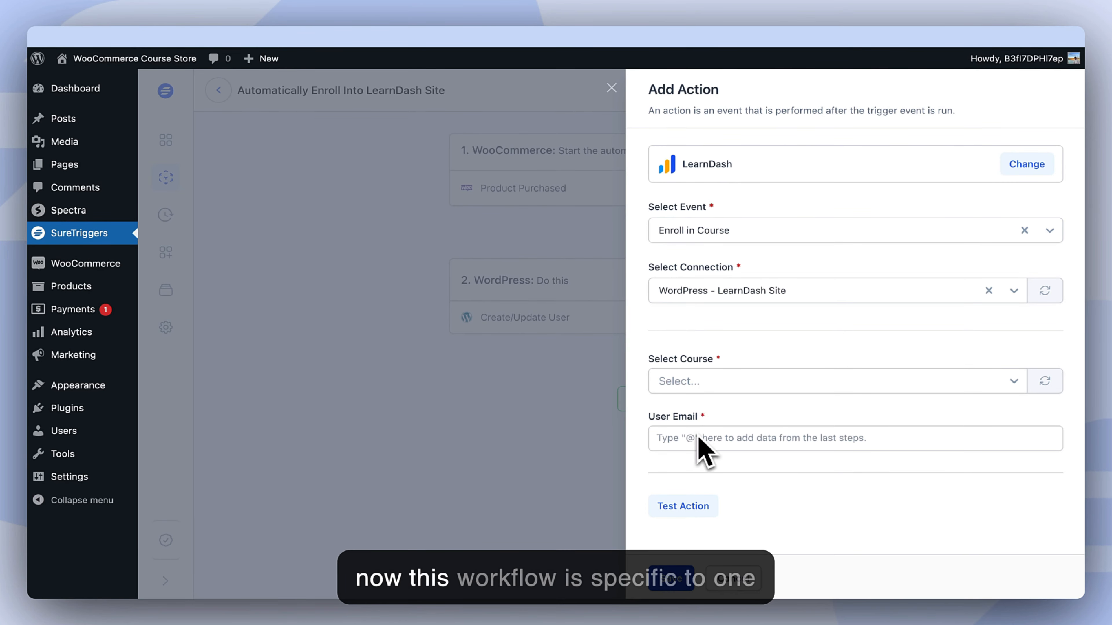
{"action": "left_click", "coordinate": [757, 382]}
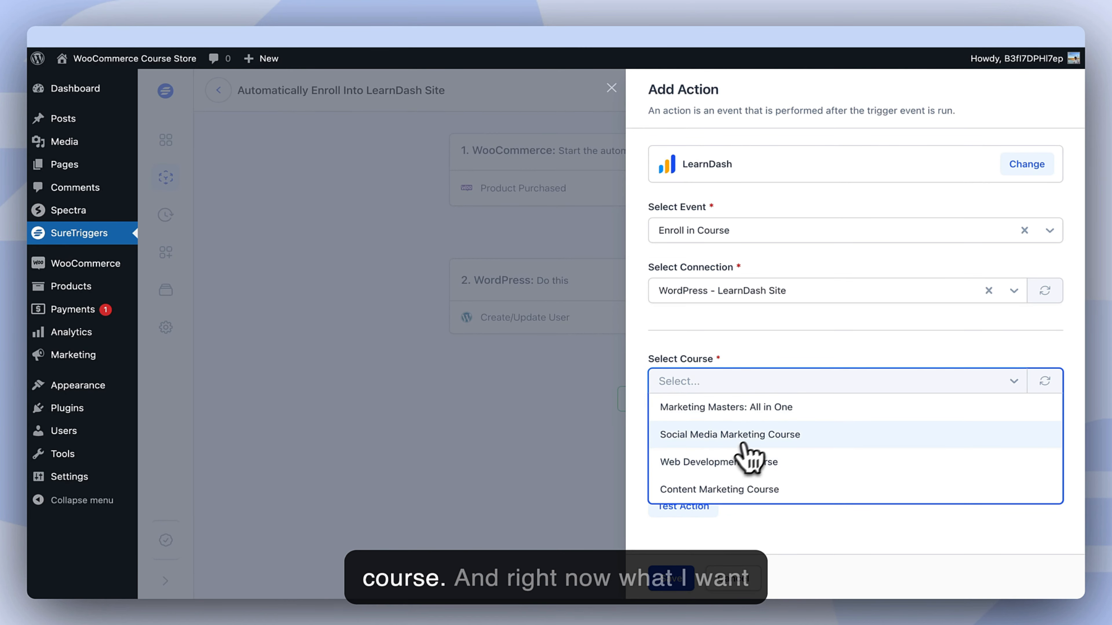
{"action": "left_click", "coordinate": [774, 420]}
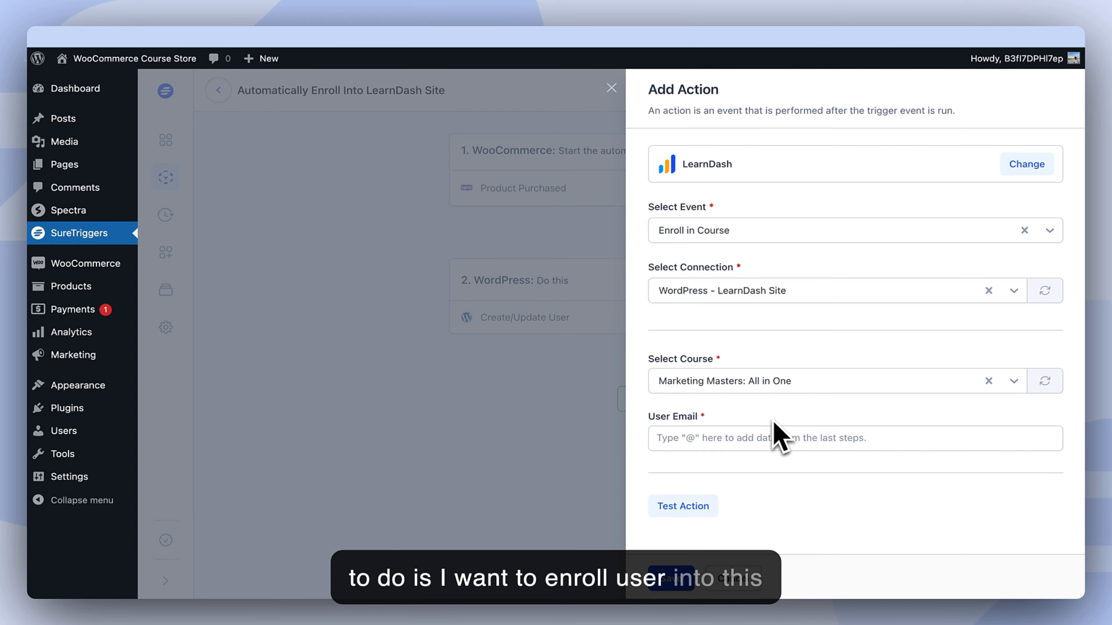
{"action": "left_click", "coordinate": [744, 388]}
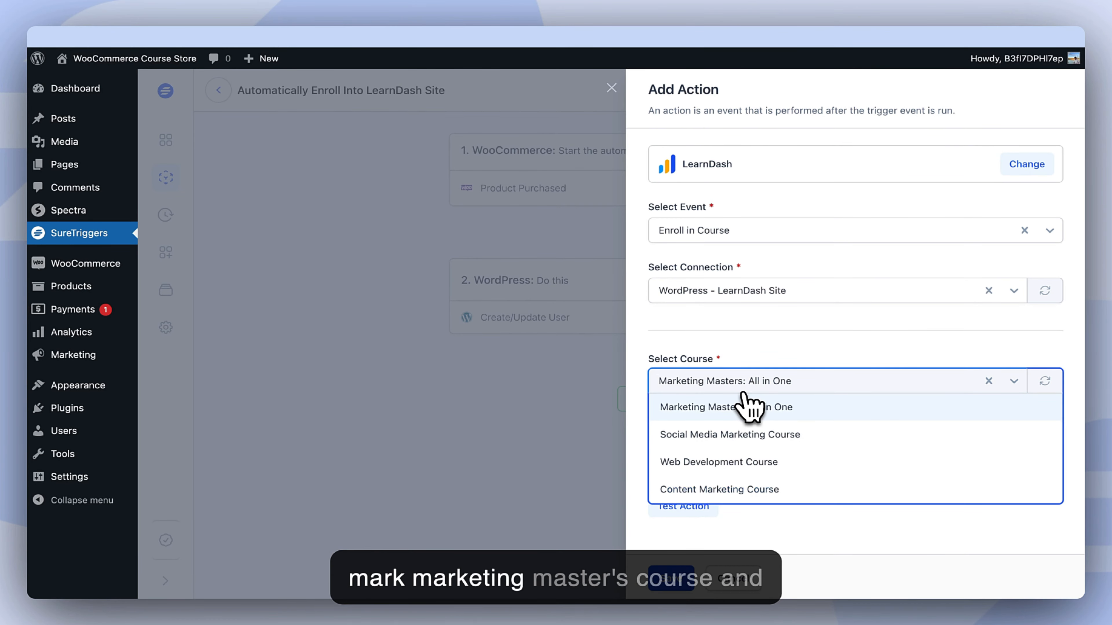
{"action": "left_click", "coordinate": [749, 407]}
Map the enrollment action's User Email to the Billing Email from the WooCommerce trigger data
{"action": "left_click", "coordinate": [718, 437]}
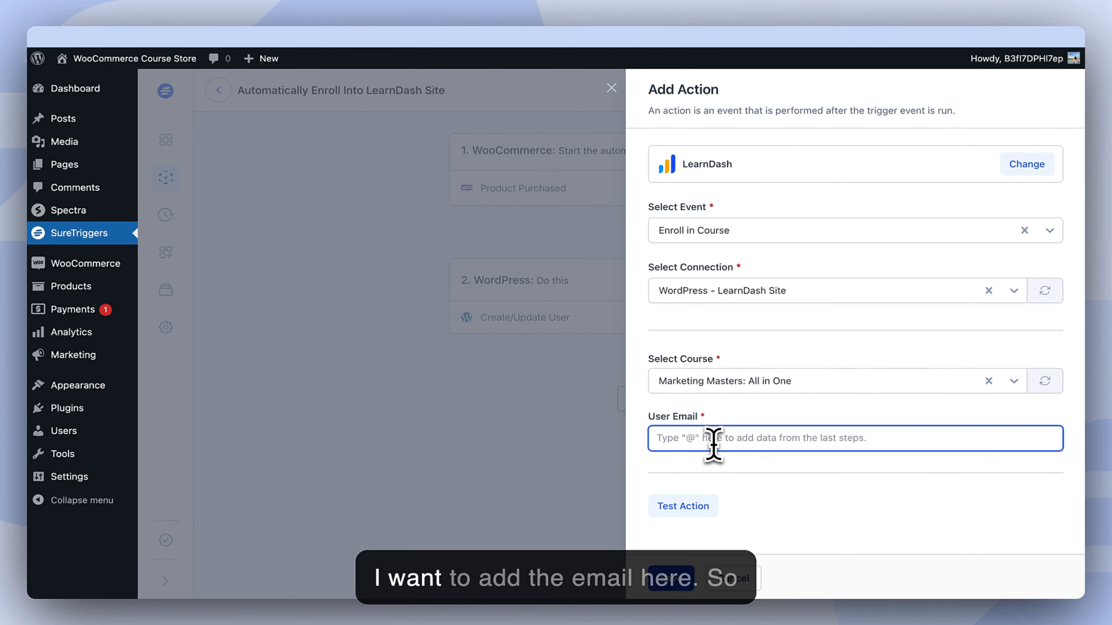
{"action": "type", "text": "@email"}
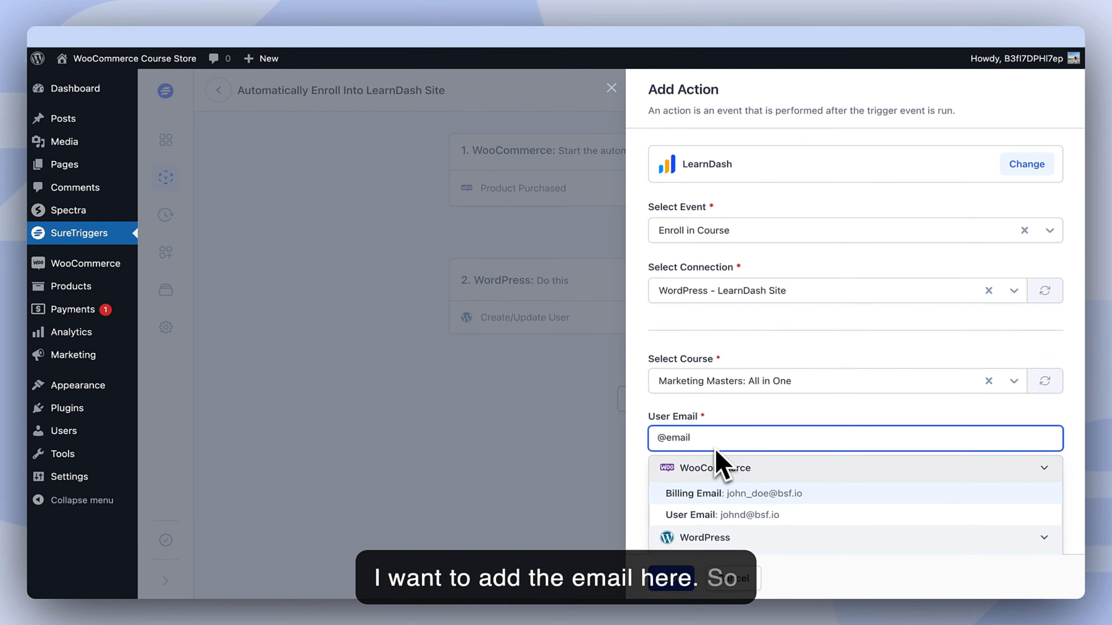
{"action": "scroll", "coordinate": [737, 455], "scroll_direction": "down", "scroll_amount": 1}
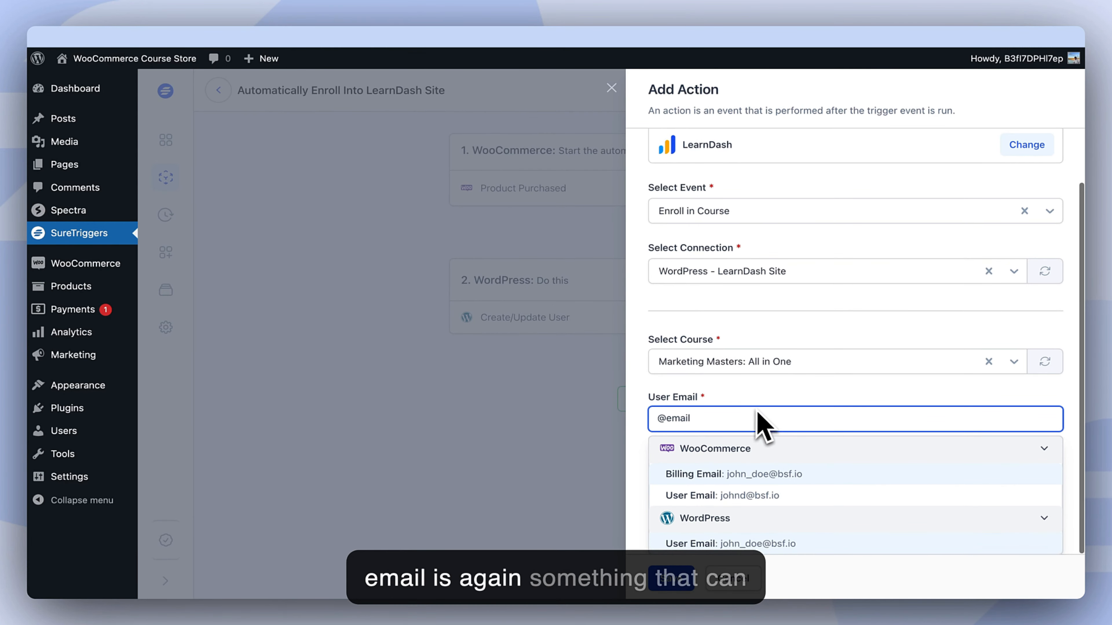
{"action": "left_click", "coordinate": [769, 476]}
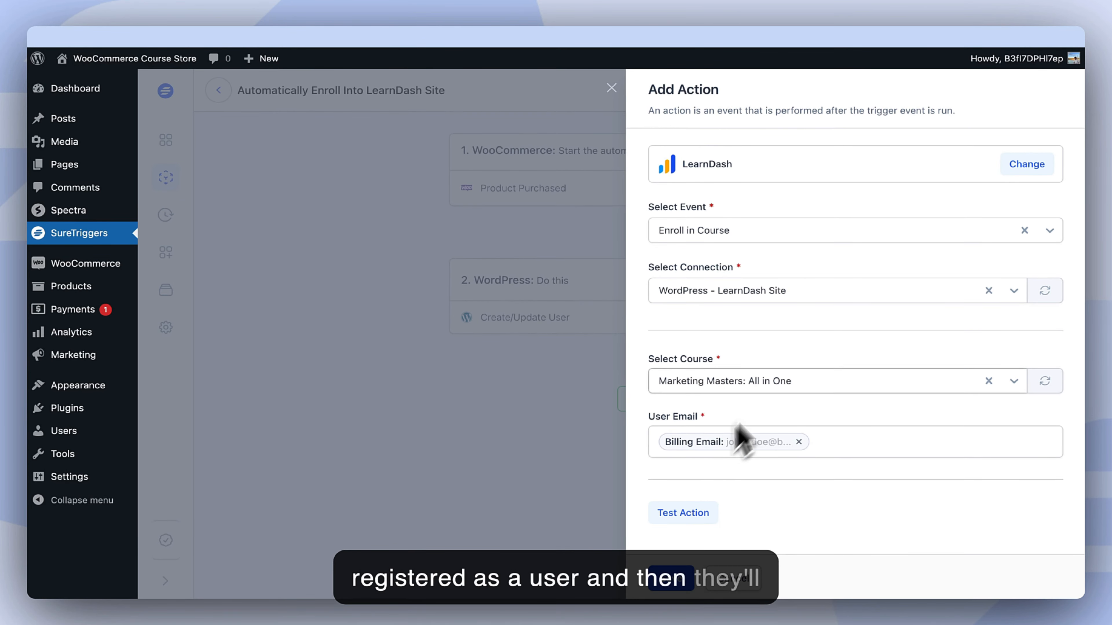
Test the Enroll in Course action, review the response and save the action to the workflow
{"action": "scroll", "coordinate": [700, 521], "scroll_direction": "down", "scroll_amount": 1}
{"action": "left_click", "coordinate": [702, 509]}
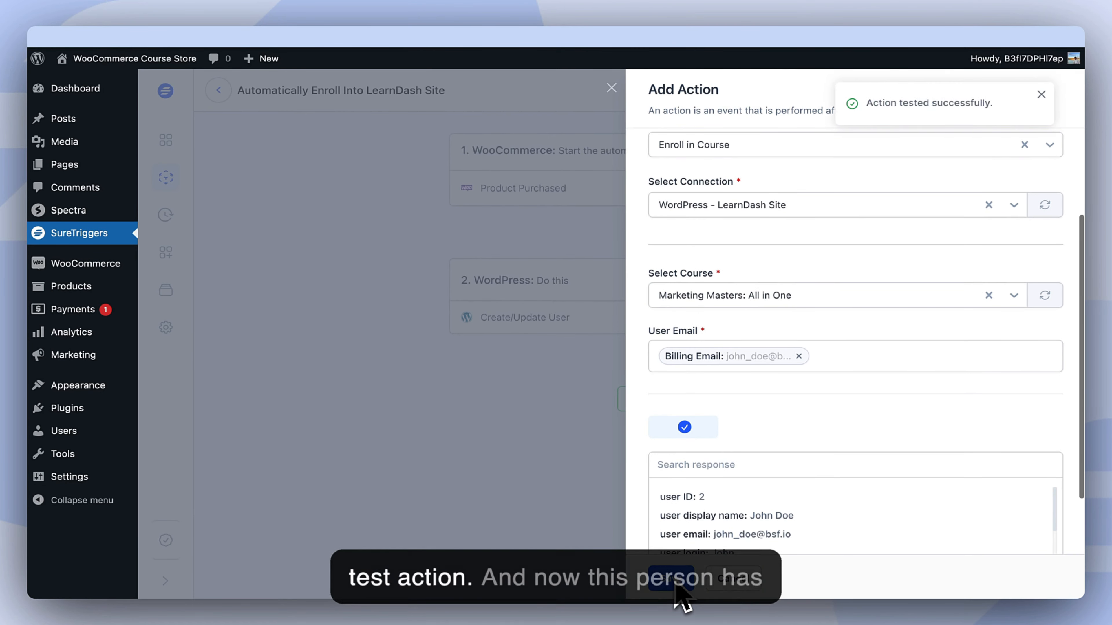
{"action": "scroll", "coordinate": [771, 517], "scroll_direction": "down", "scroll_amount": 5}
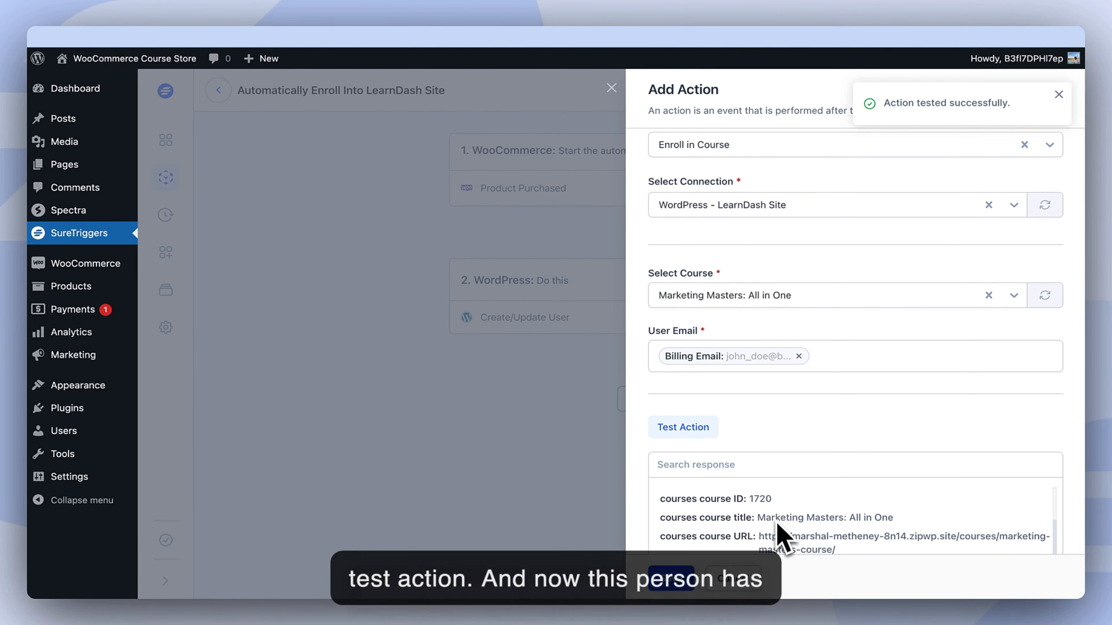
{"action": "scroll", "coordinate": [776, 530], "scroll_direction": "down", "scroll_amount": 3}
{"action": "left_click", "coordinate": [689, 585]}
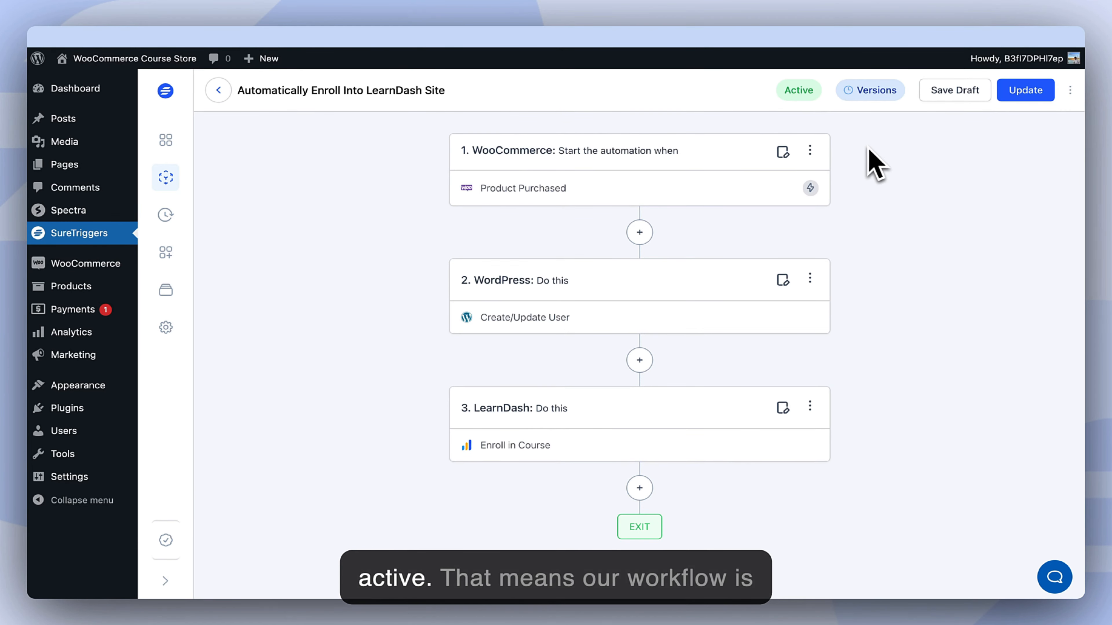
Return to the workflows list, open the store's shop page in a new tab and look through the course products
{"action": "left_click", "coordinate": [221, 94]}
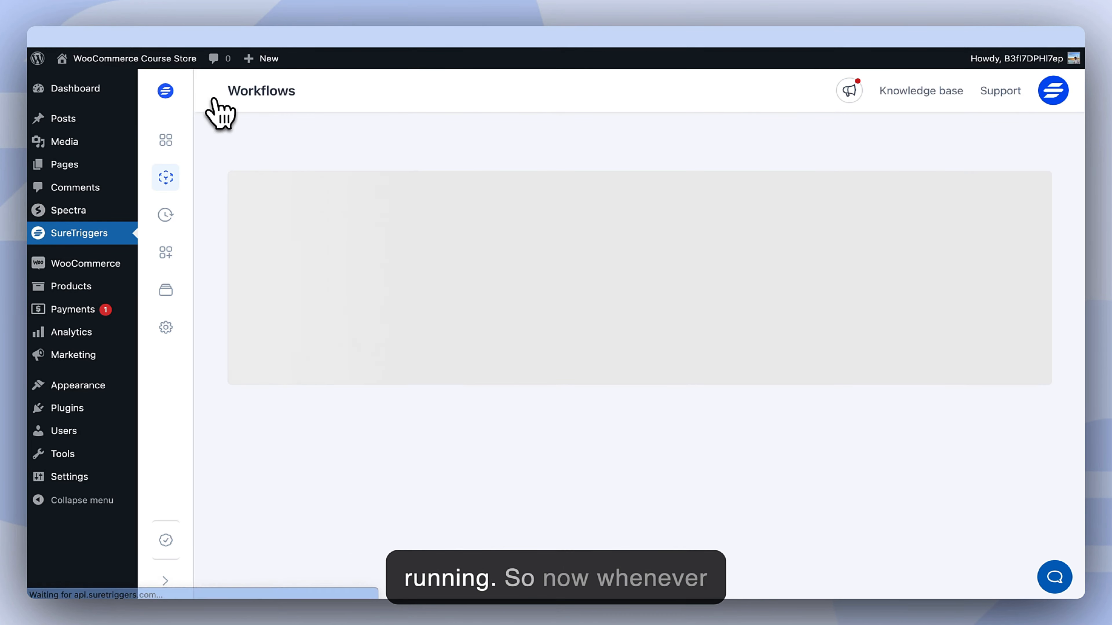
{"action": "mouse_move", "coordinate": [159, 65]}
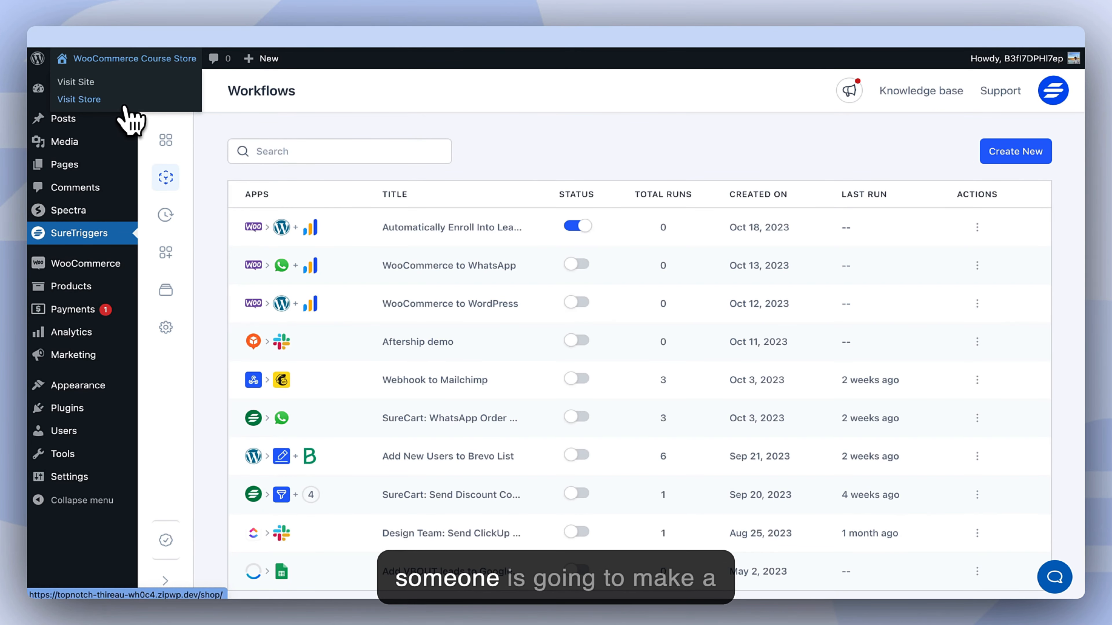
{"action": "right_click", "coordinate": [126, 104]}
{"action": "left_click", "coordinate": [145, 110]}
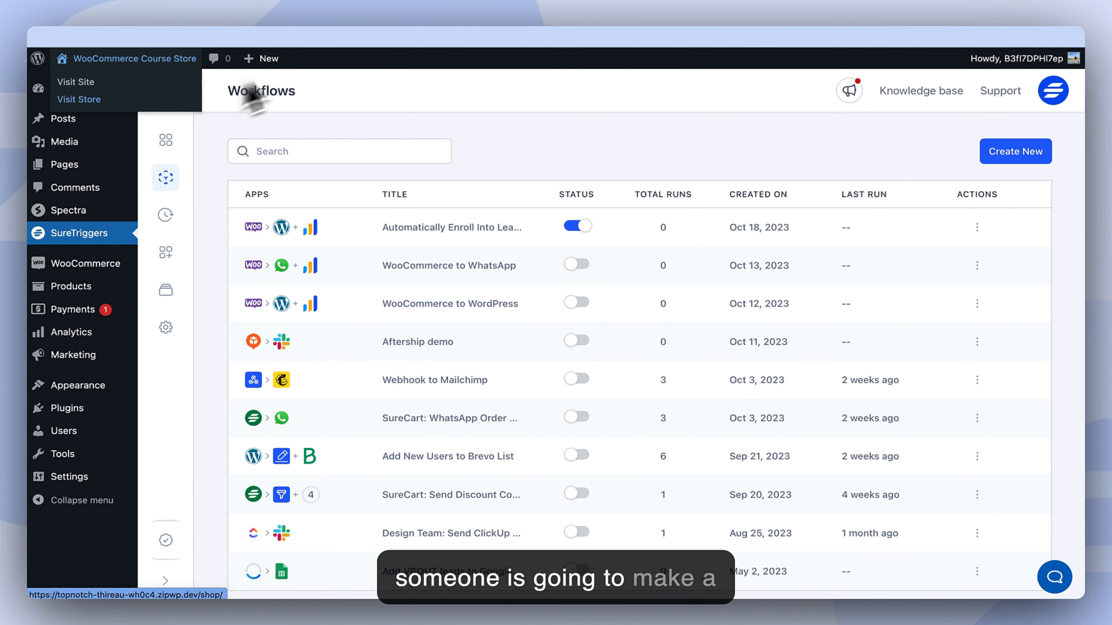
{"action": "left_click", "coordinate": [425, 1]}
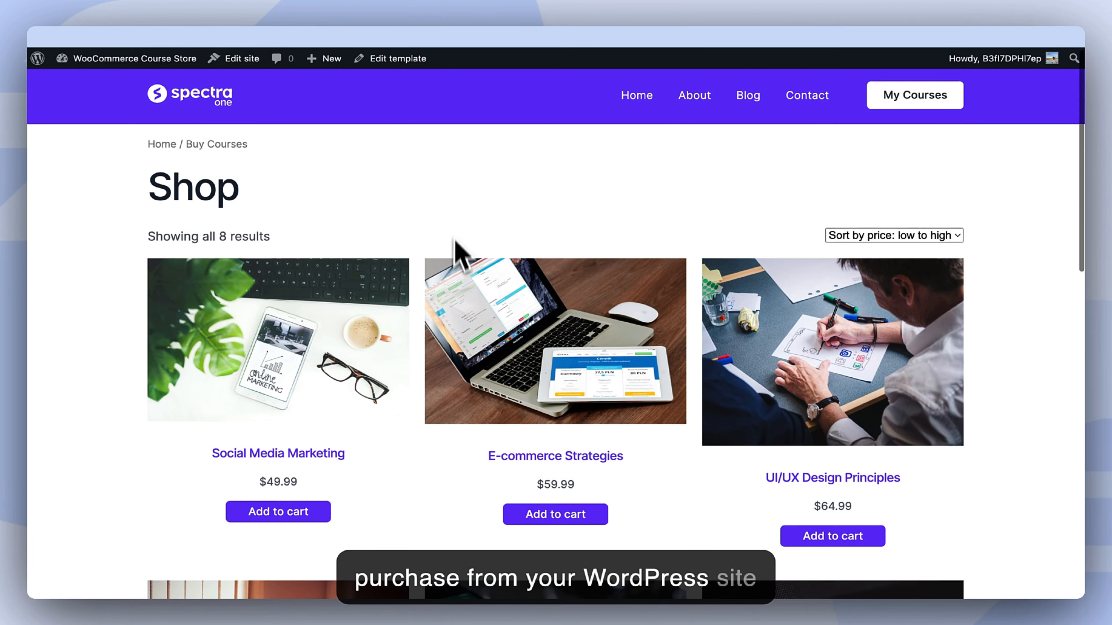
{"action": "scroll", "coordinate": [458, 263], "scroll_direction": "down", "scroll_amount": 5}
{"action": "scroll", "coordinate": [458, 268], "scroll_direction": "up", "scroll_amount": 4}
{"action": "scroll", "coordinate": [459, 273], "scroll_direction": "down", "scroll_amount": 12}
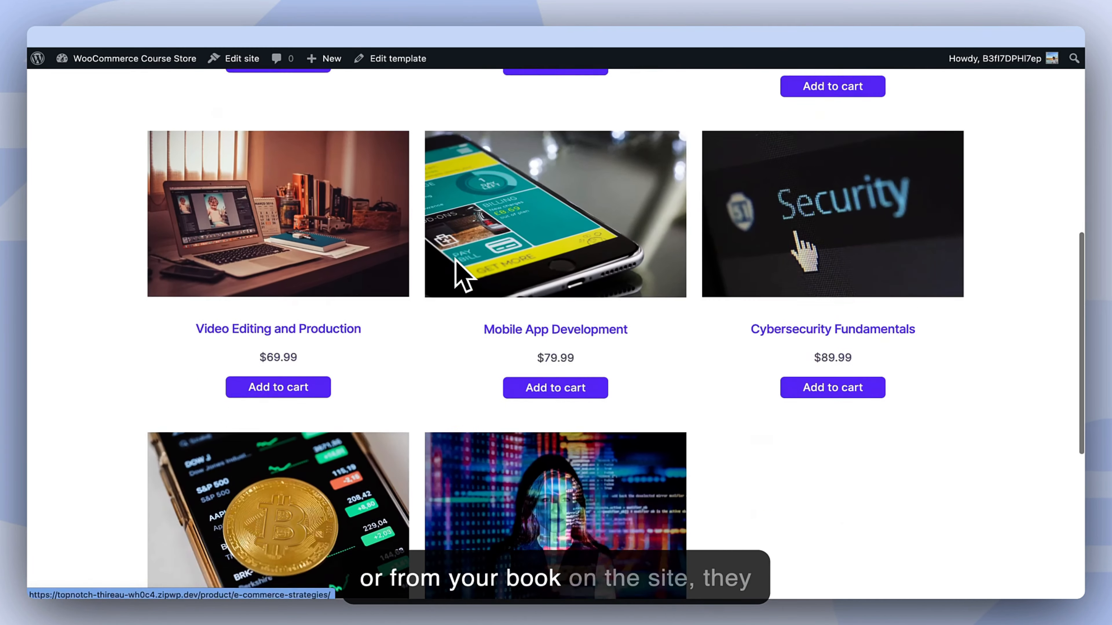
Compare the Course Site's LearnDash course list with the products on the store's shop page
{"action": "left_click", "coordinate": [149, 3]}
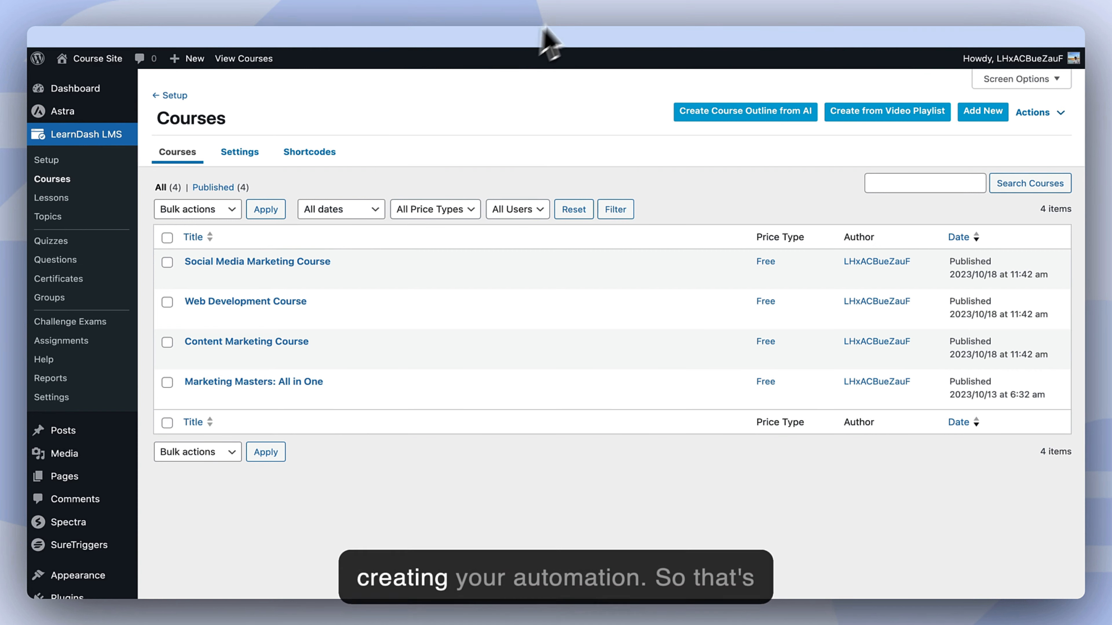
{"action": "left_click", "coordinate": [471, 4]}
{"action": "scroll", "coordinate": [503, 303], "scroll_direction": "up", "scroll_amount": 10}
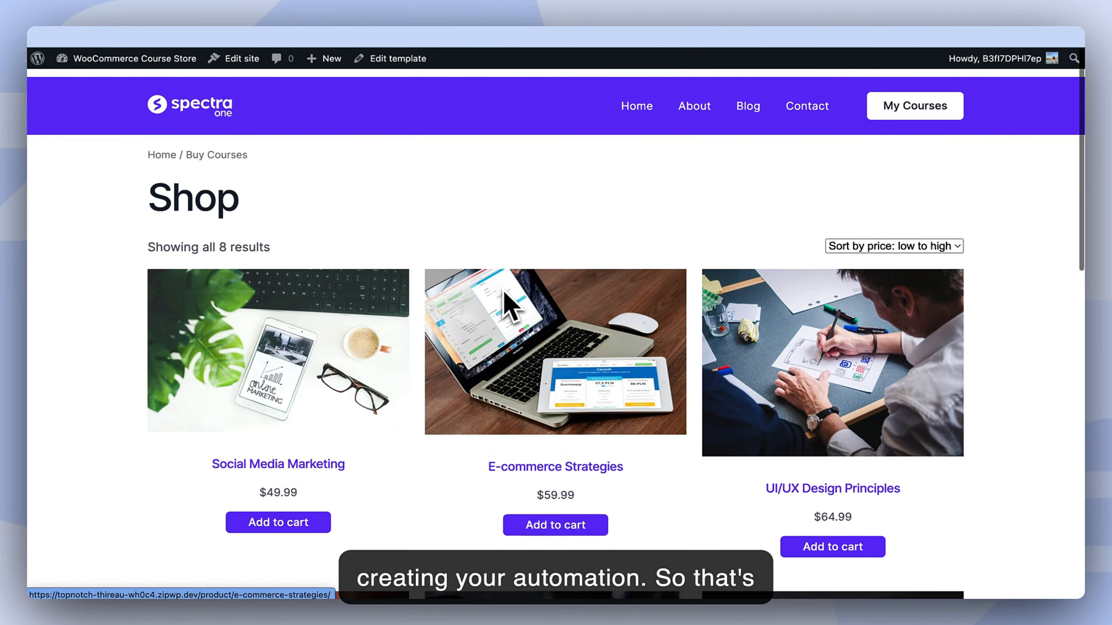
{"action": "scroll", "coordinate": [509, 303], "scroll_direction": "down", "scroll_amount": 5}
{"action": "scroll", "coordinate": [504, 299], "scroll_direction": "down", "scroll_amount": 3}
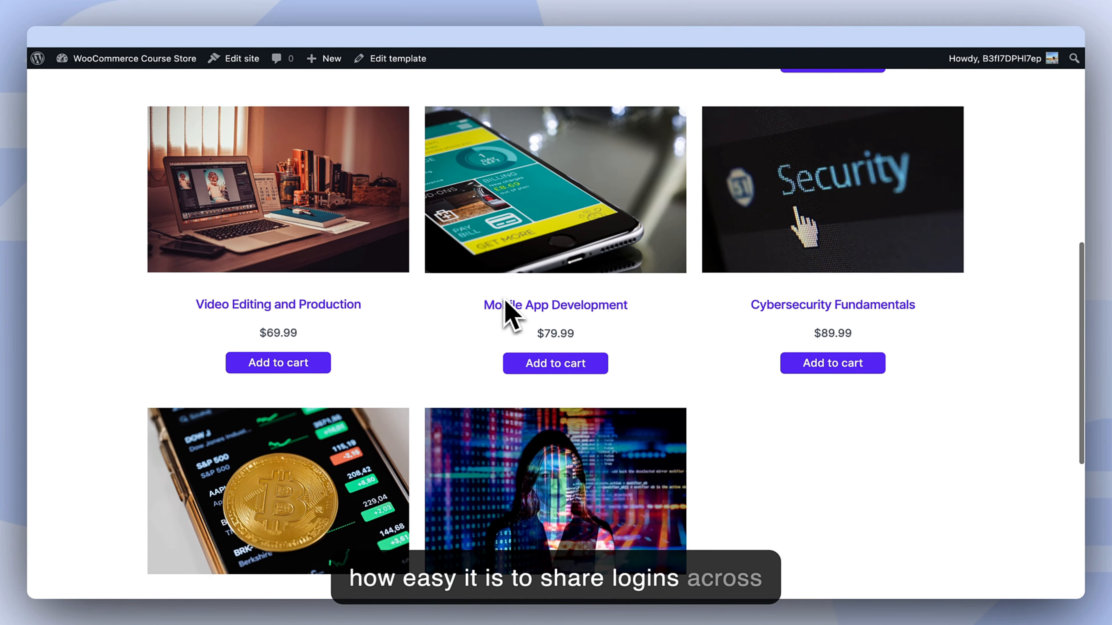
{"action": "scroll", "coordinate": [508, 312], "scroll_direction": "up", "scroll_amount": 10}
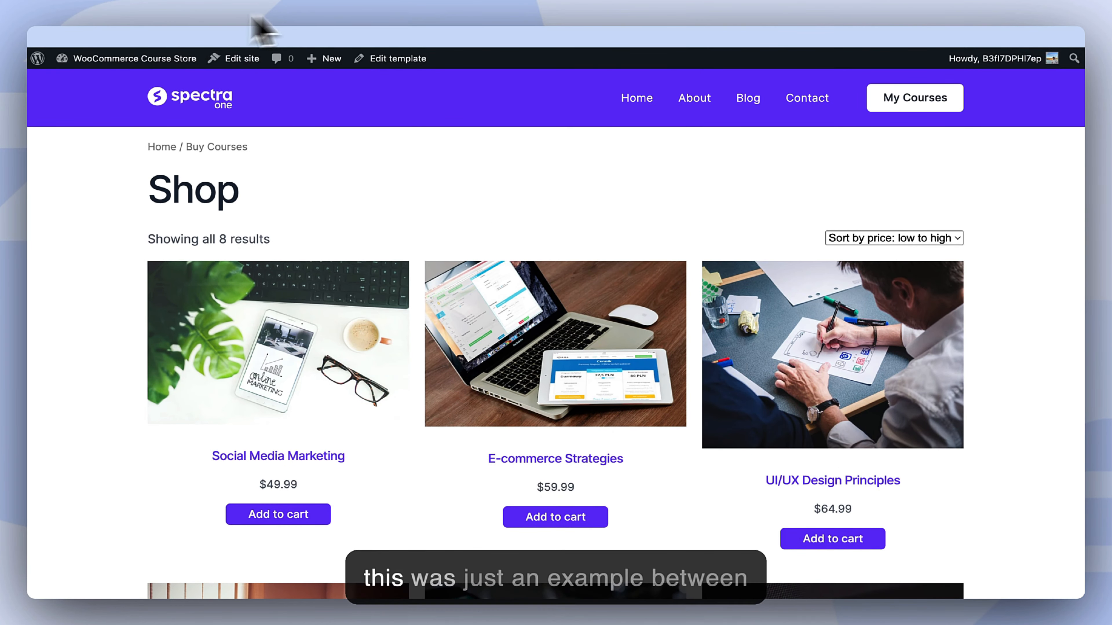
{"action": "left_click", "coordinate": [119, 1]}
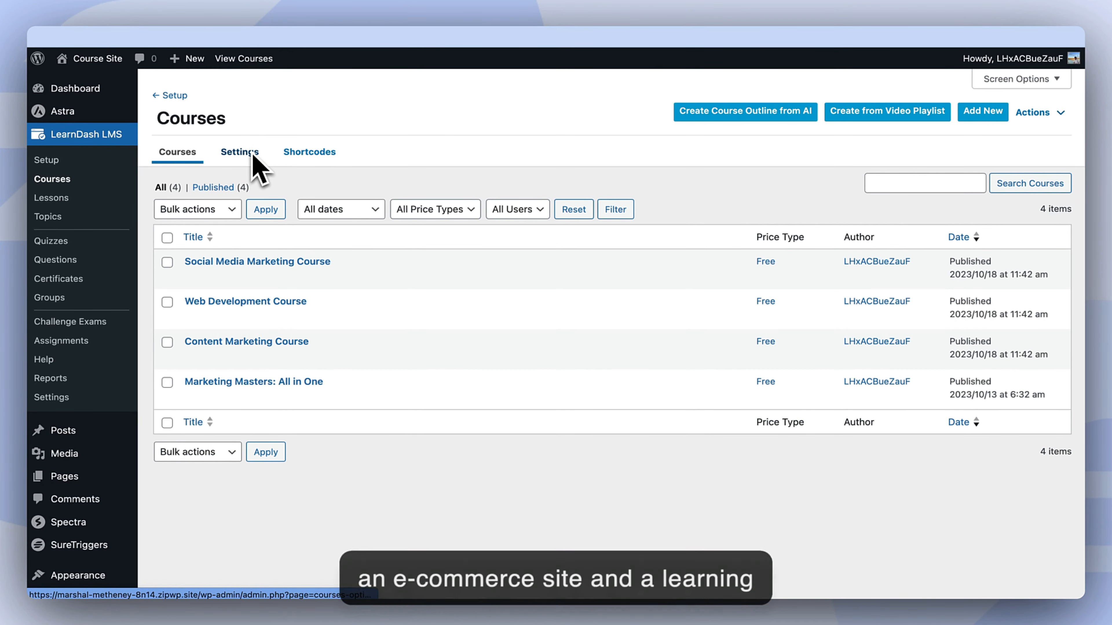
{"action": "left_click", "coordinate": [429, 2]}
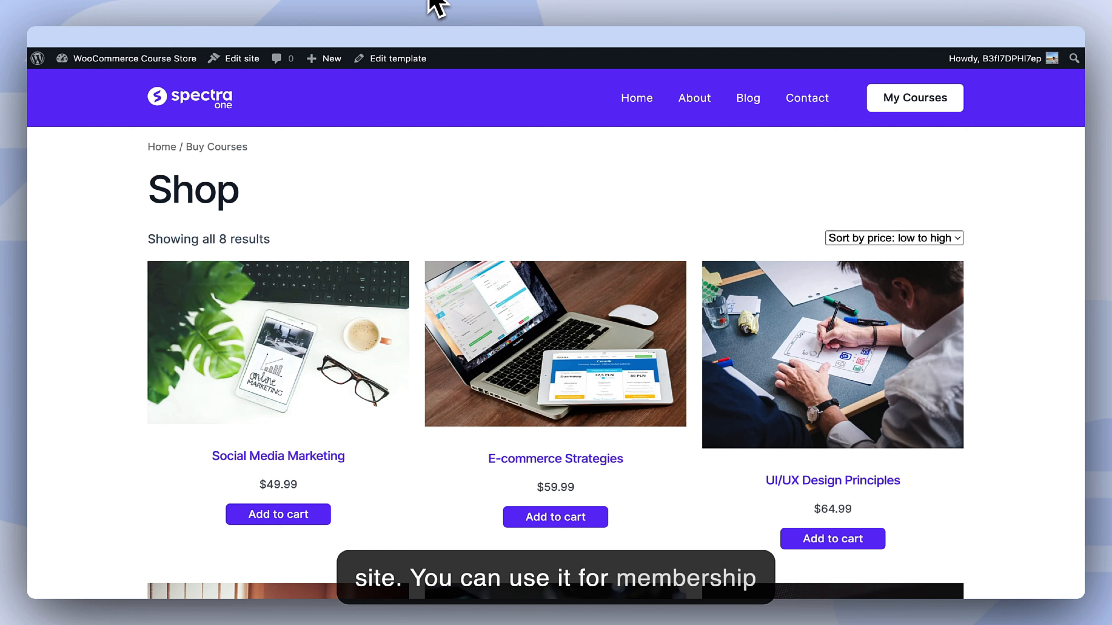